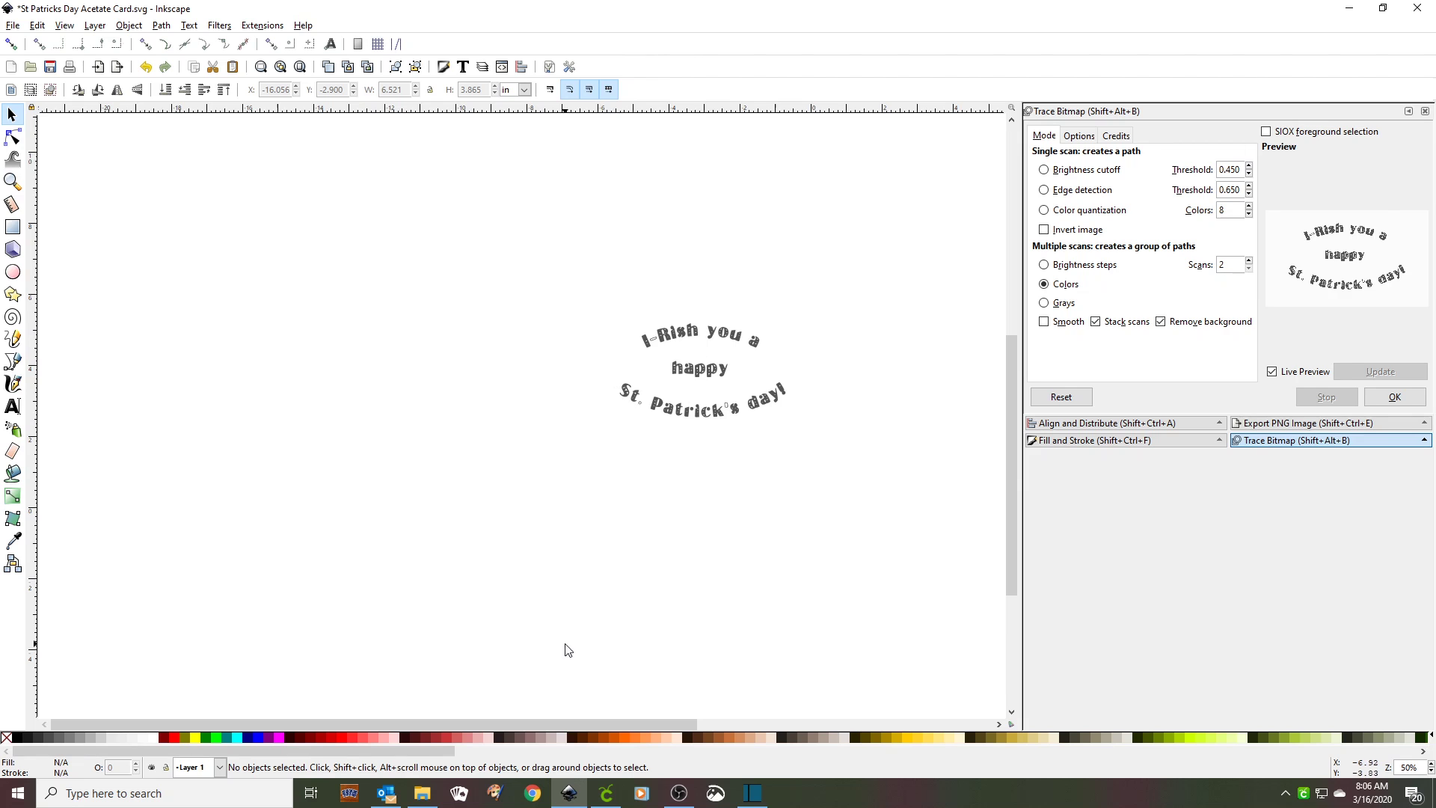
Step: Switch to Cricut Design Space, select the curved greeting text group to examine it, and return to Inkscape
{"action": "left_click", "coordinate": [609, 793]}
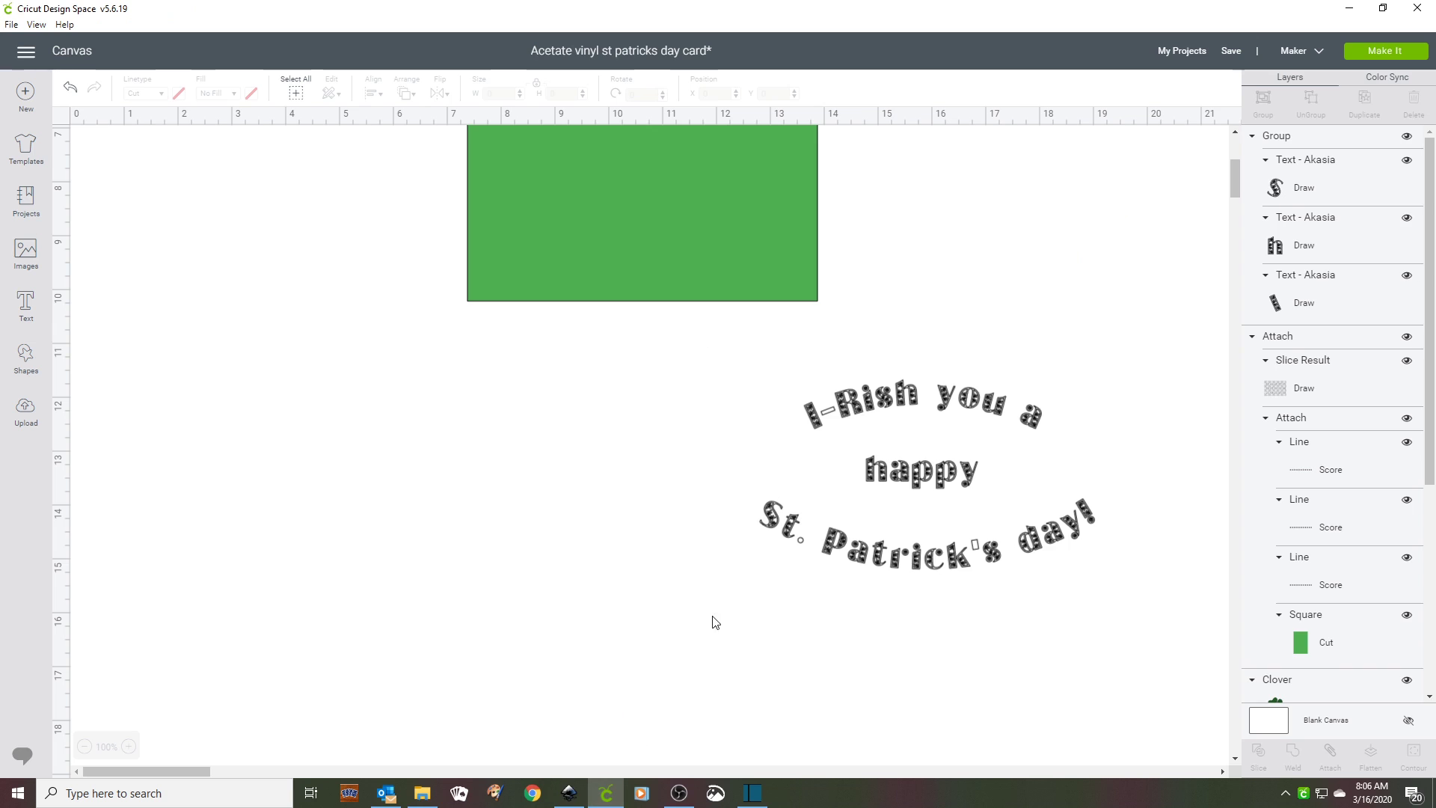
{"action": "left_click", "coordinate": [895, 480]}
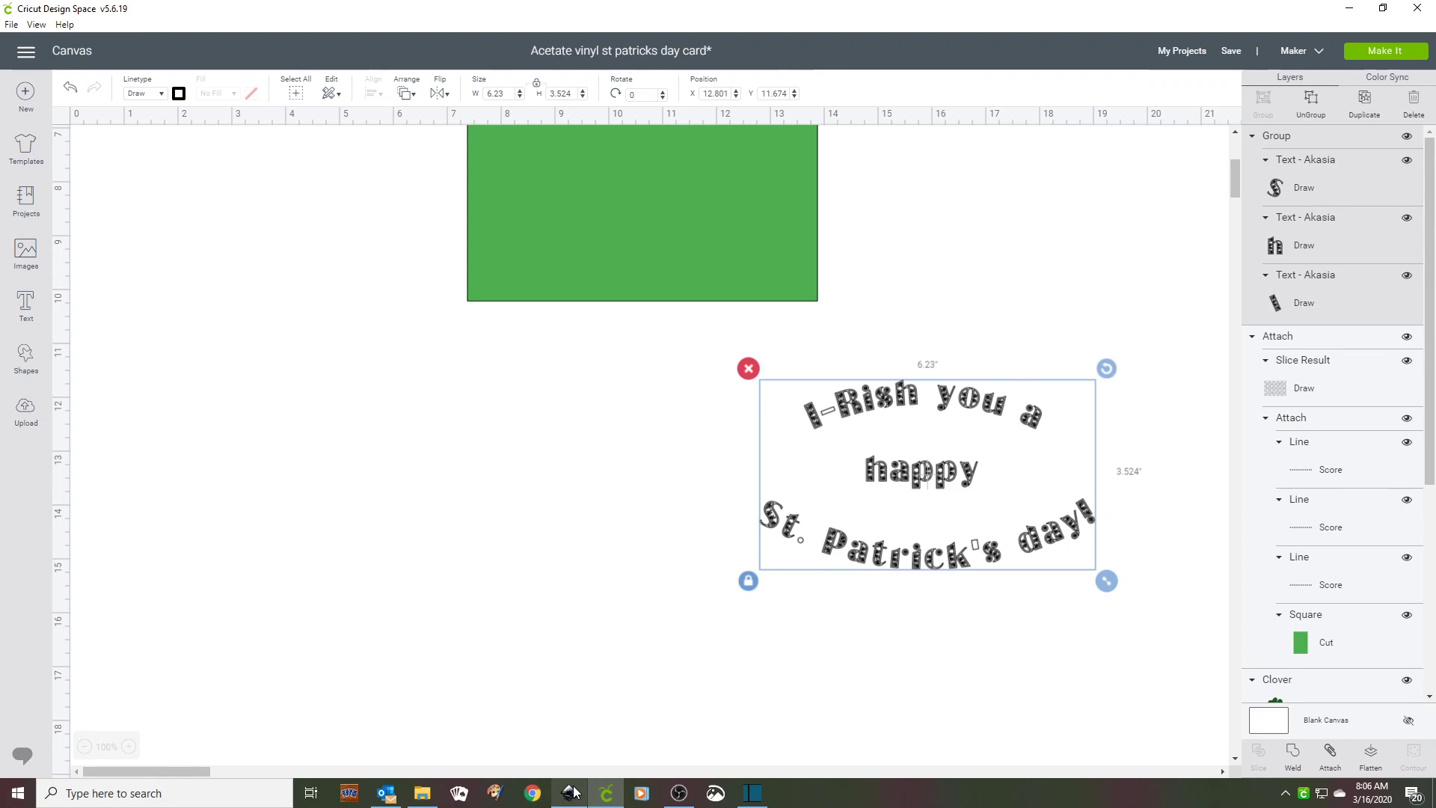
{"action": "mouse_move", "coordinate": [570, 791]}
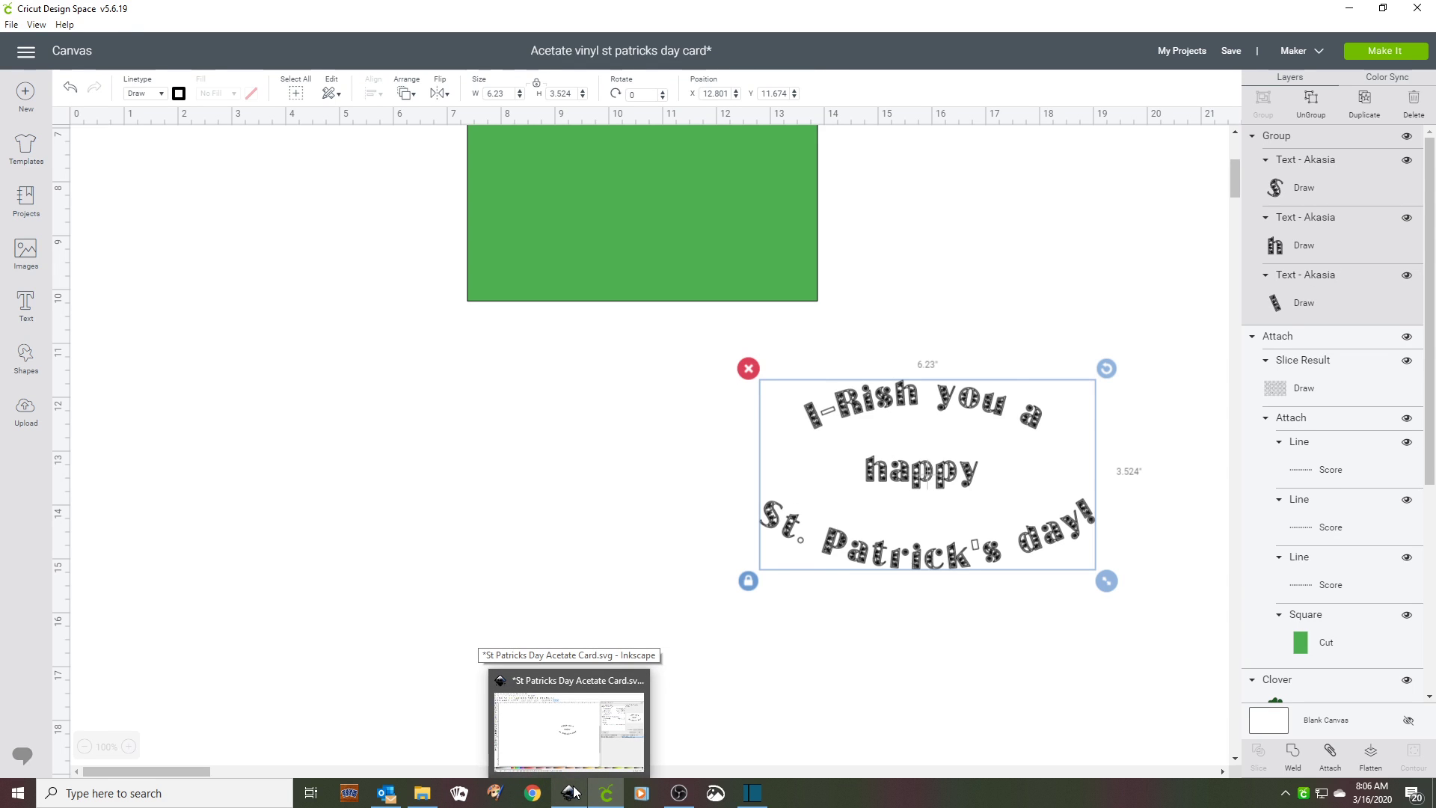
{"action": "left_click", "coordinate": [573, 791]}
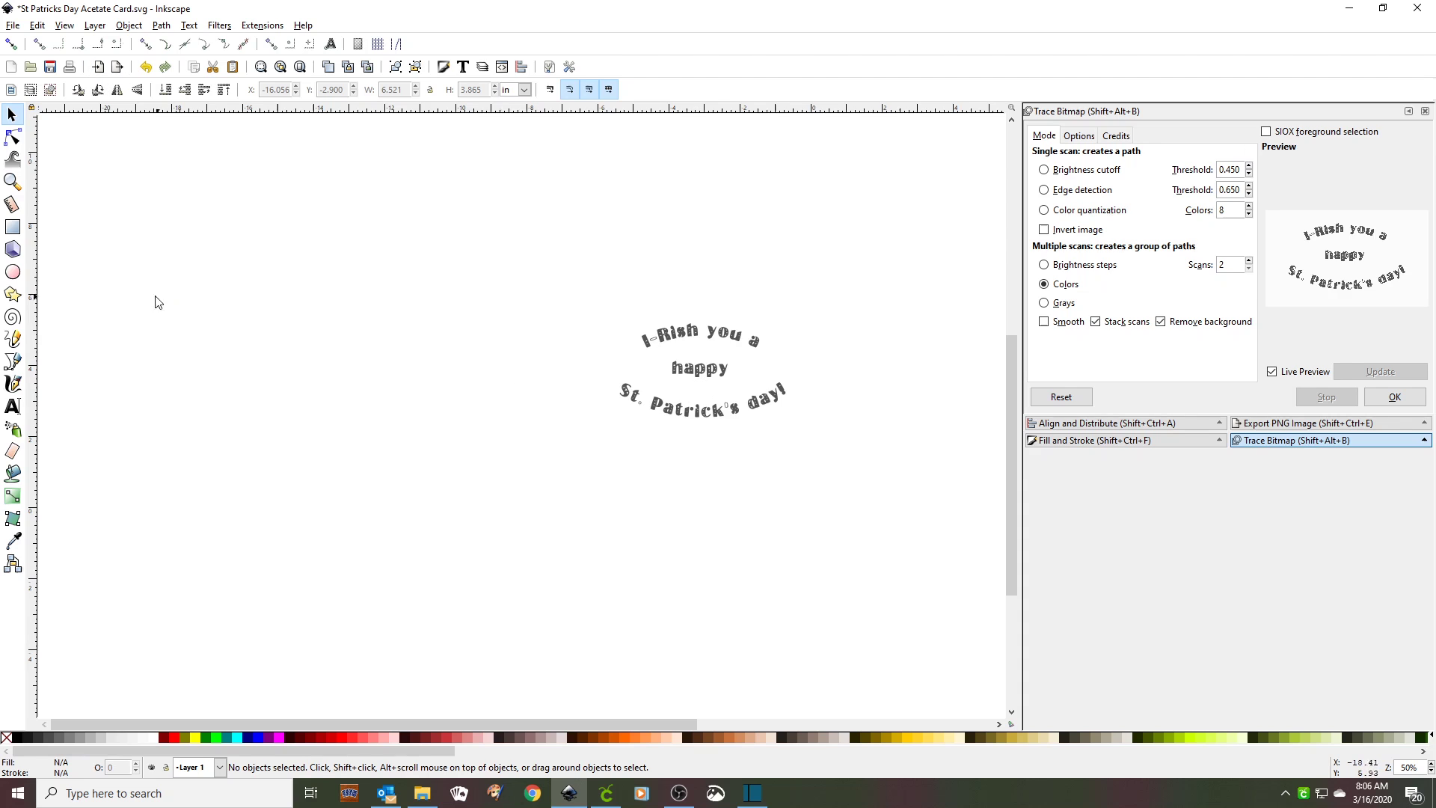
Step: Add a text object reading "I-rish you a" in the empty canvas area beside the existing curved greeting
{"action": "left_click", "coordinate": [14, 407]}
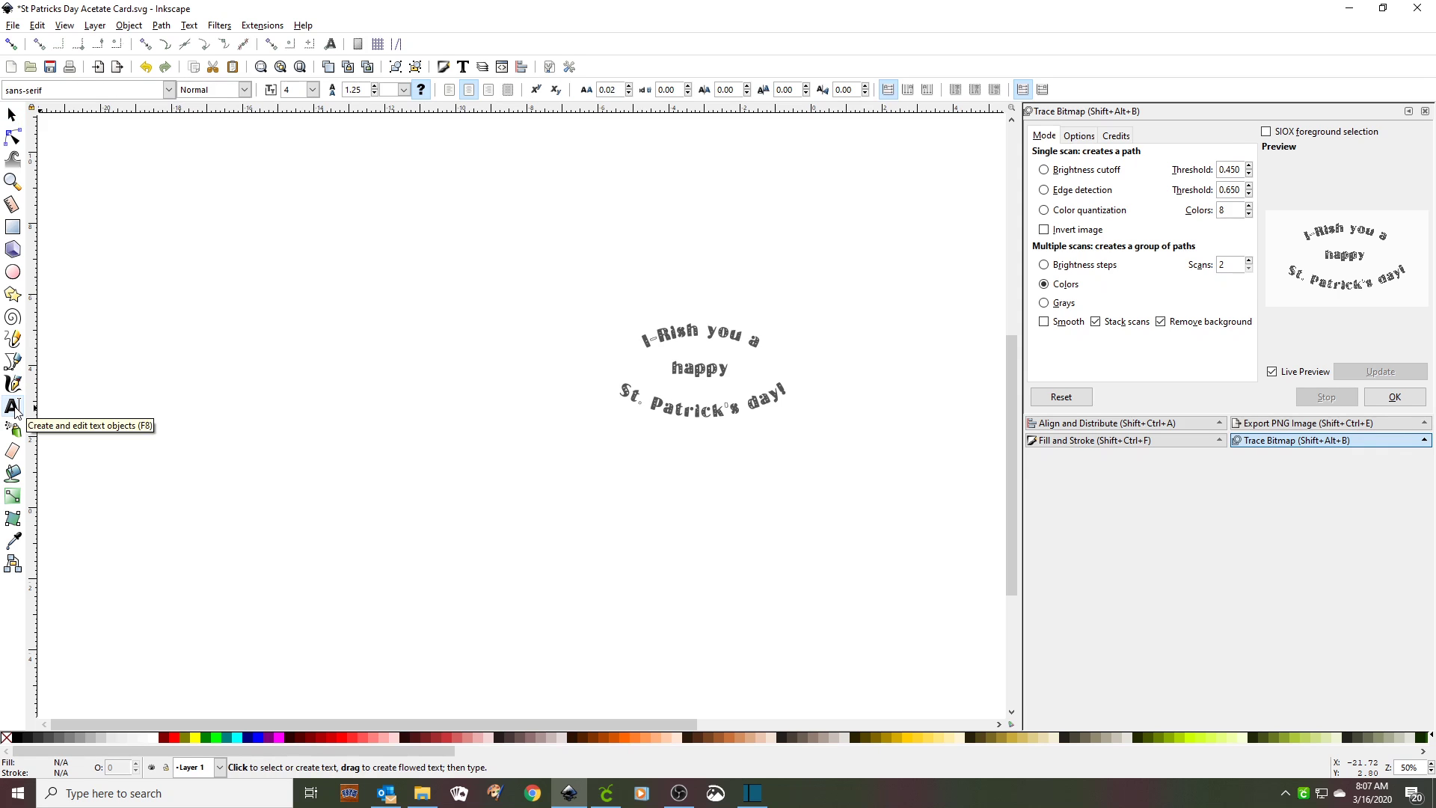
{"action": "left_click", "coordinate": [222, 351]}
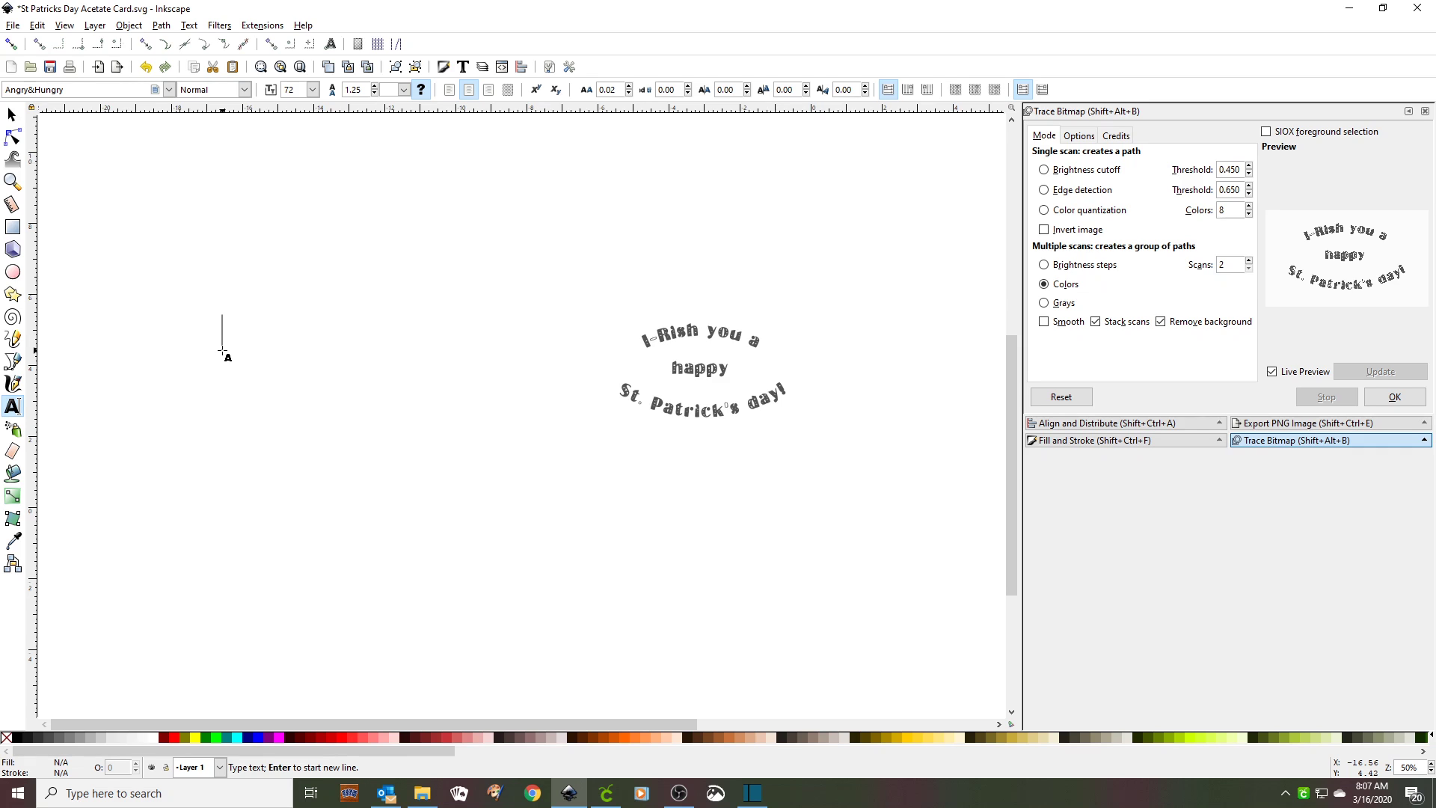
{"action": "left_click", "coordinate": [223, 351]}
{"action": "type", "text": "I"}
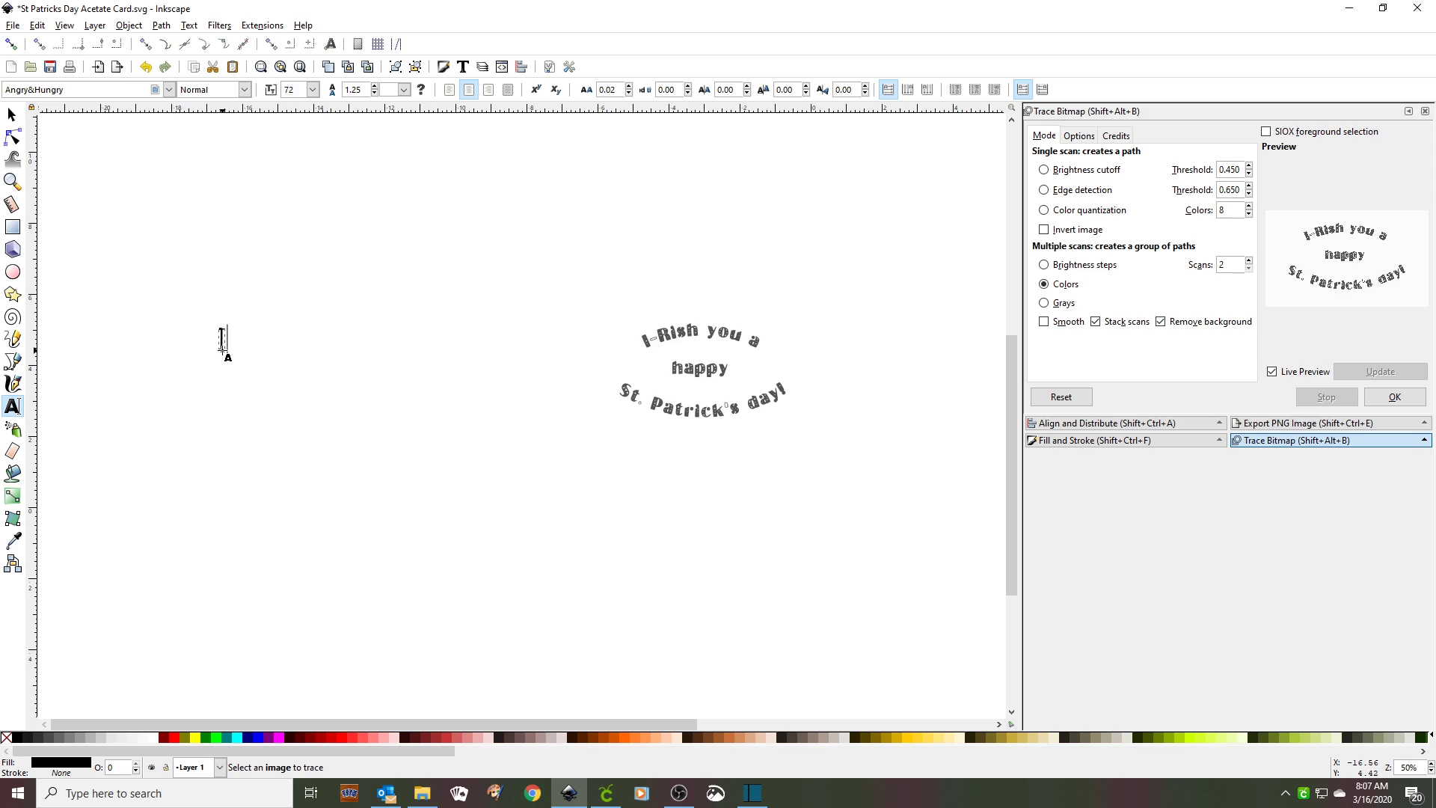
{"action": "type", "text": "-rish y"}
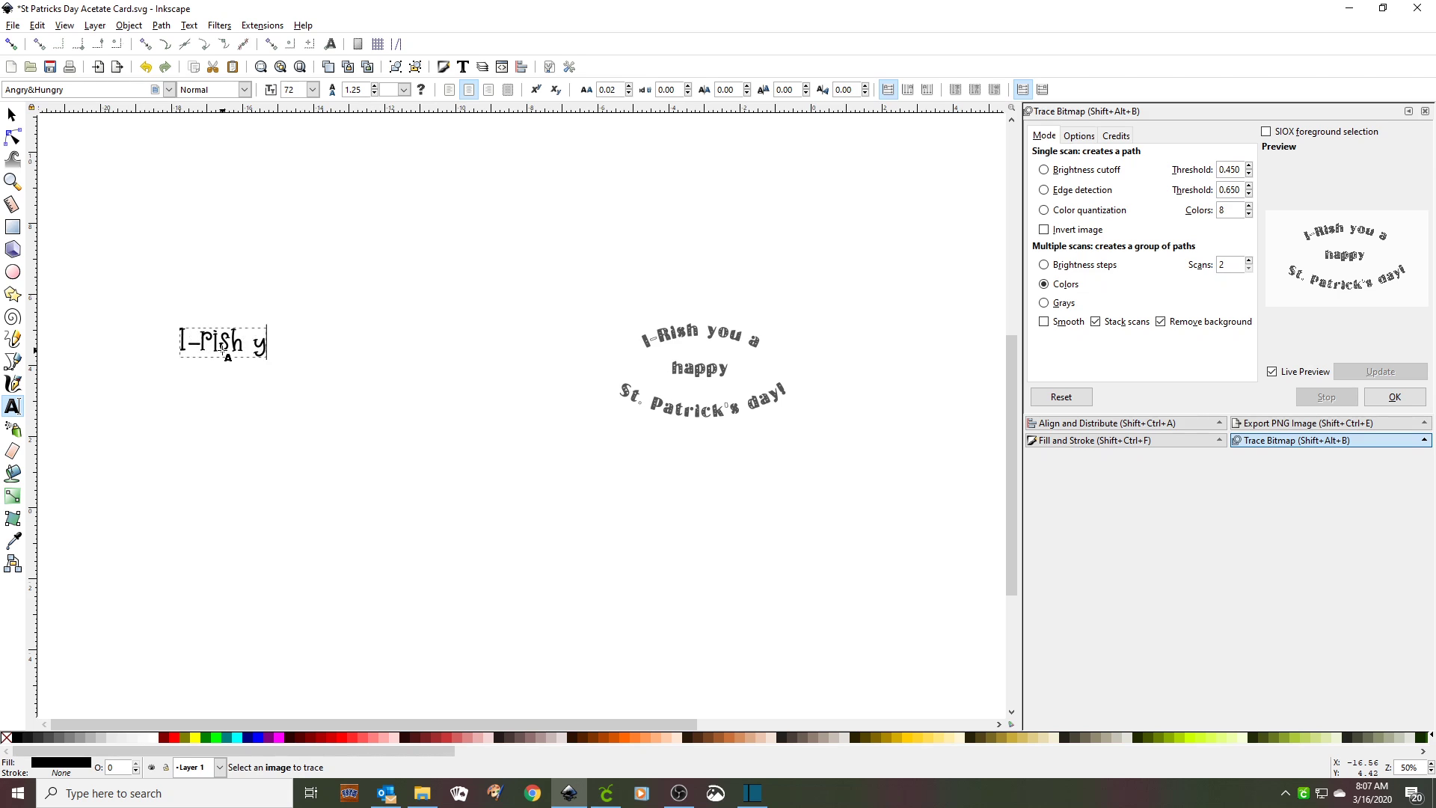
{"action": "type", "text": "ou a"}
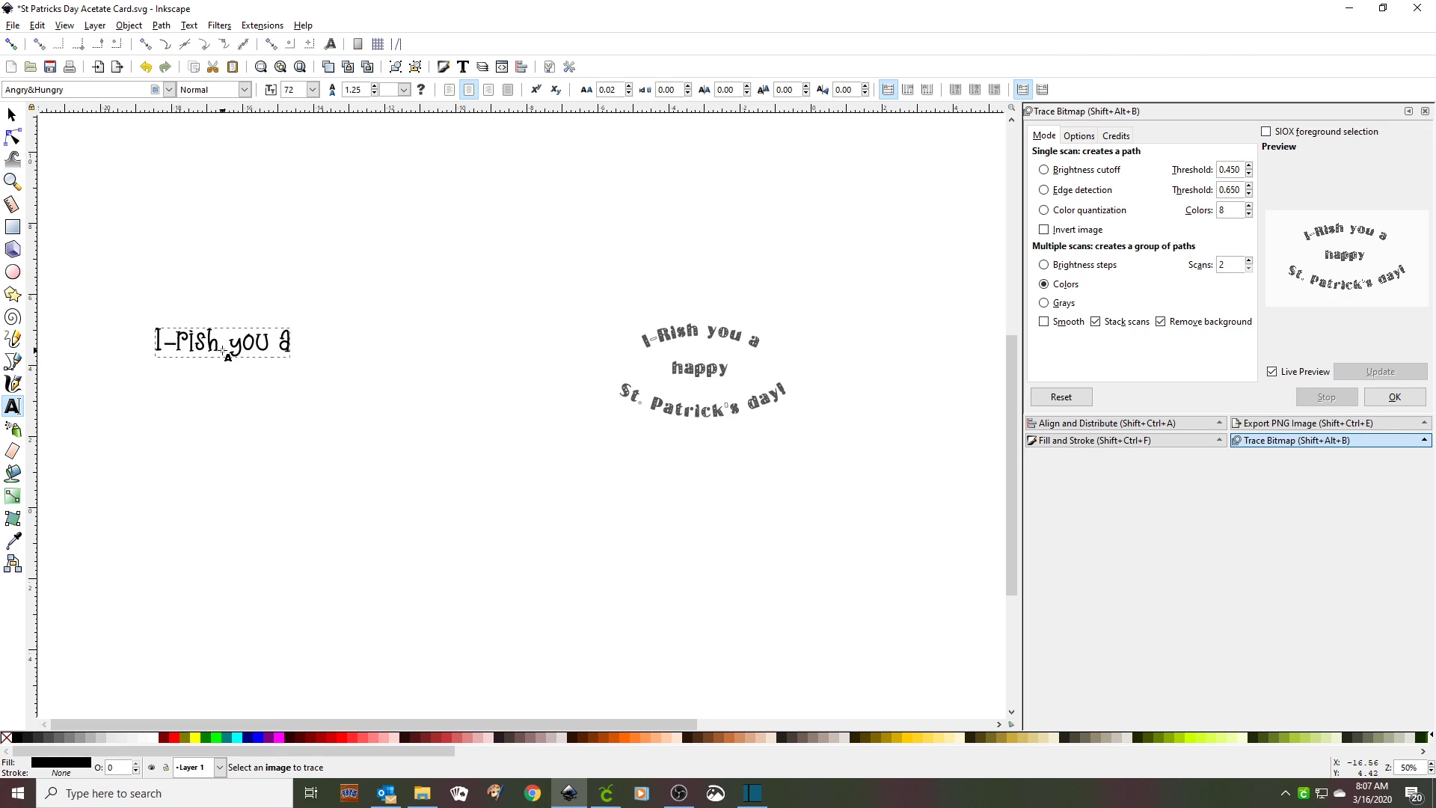
Step: Add two separate text objects below the first line, reading "happy" and "St. Patrick's day!"
{"action": "left_click", "coordinate": [143, 432]}
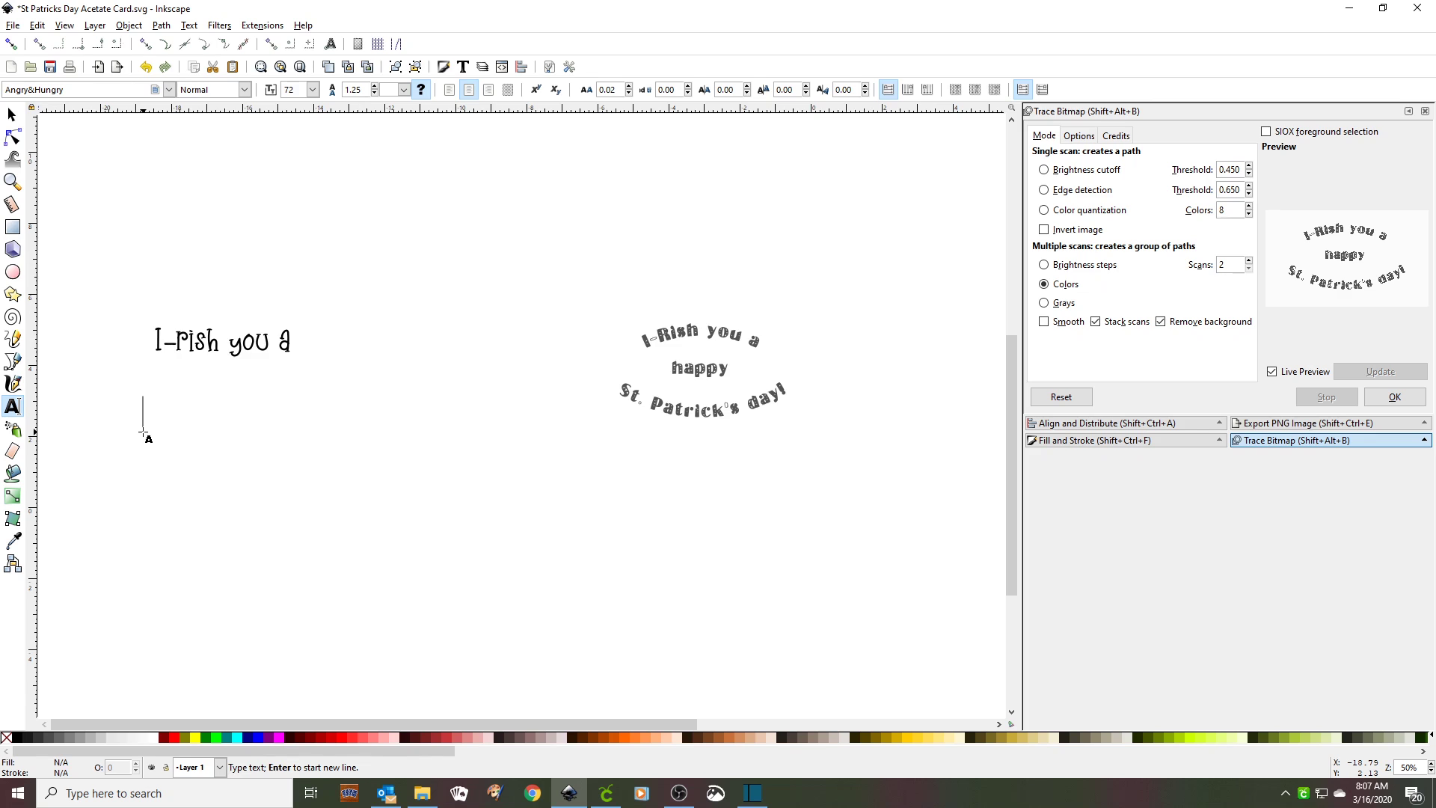
{"action": "type", "text": "happy"}
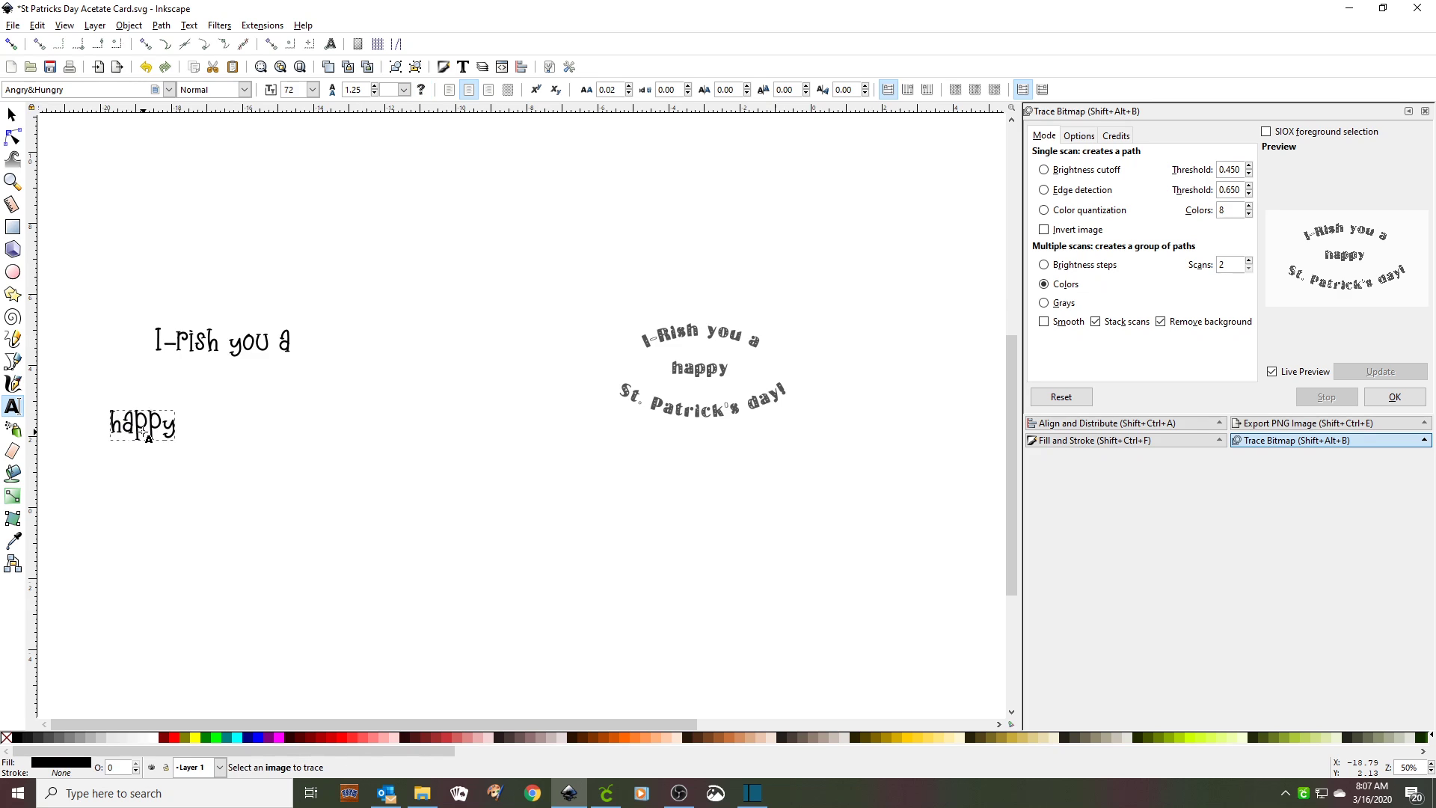
{"action": "scroll", "coordinate": [144, 432], "scroll_direction": "up", "scroll_amount": 2}
{"action": "left_click", "coordinate": [149, 599]}
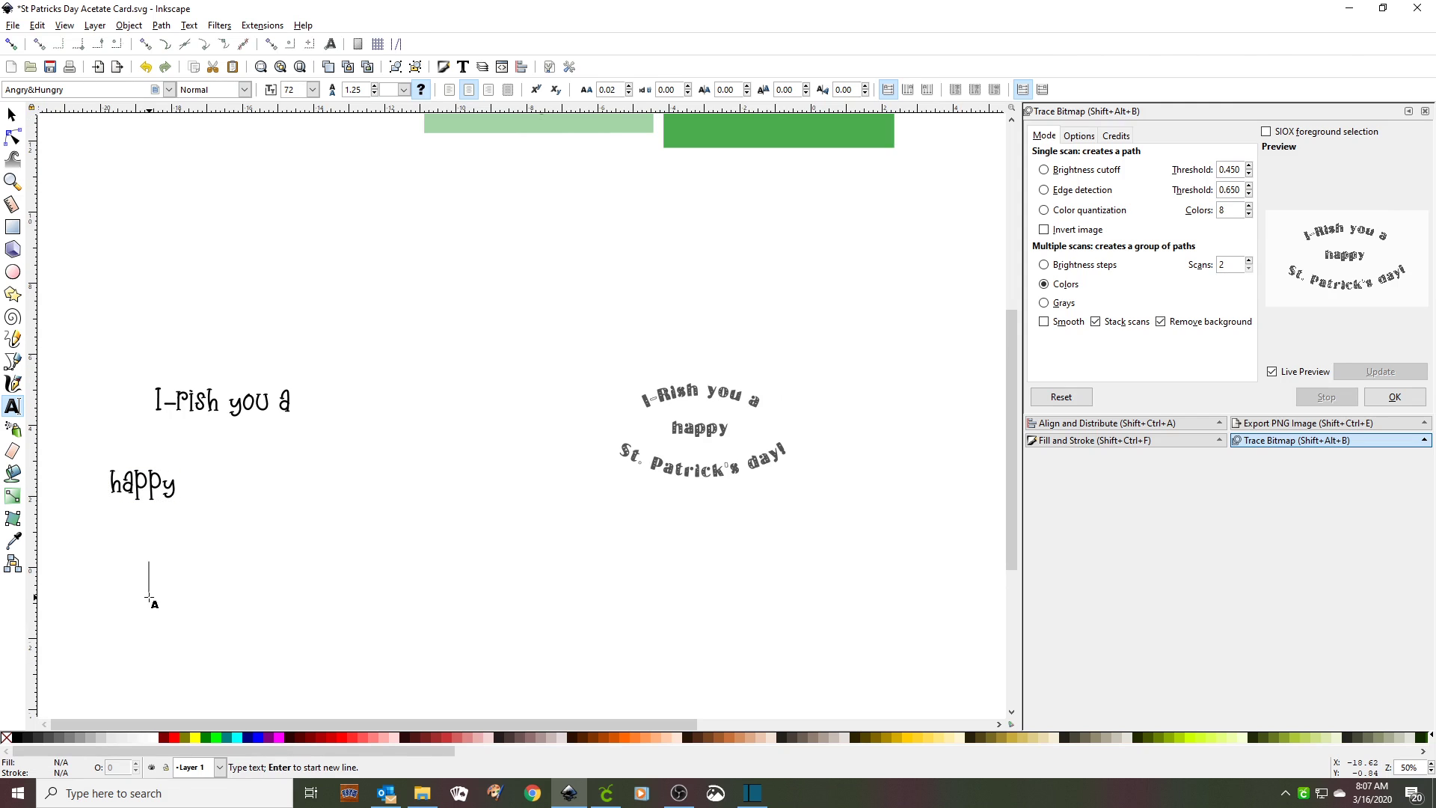
{"action": "type", "text": "S"}
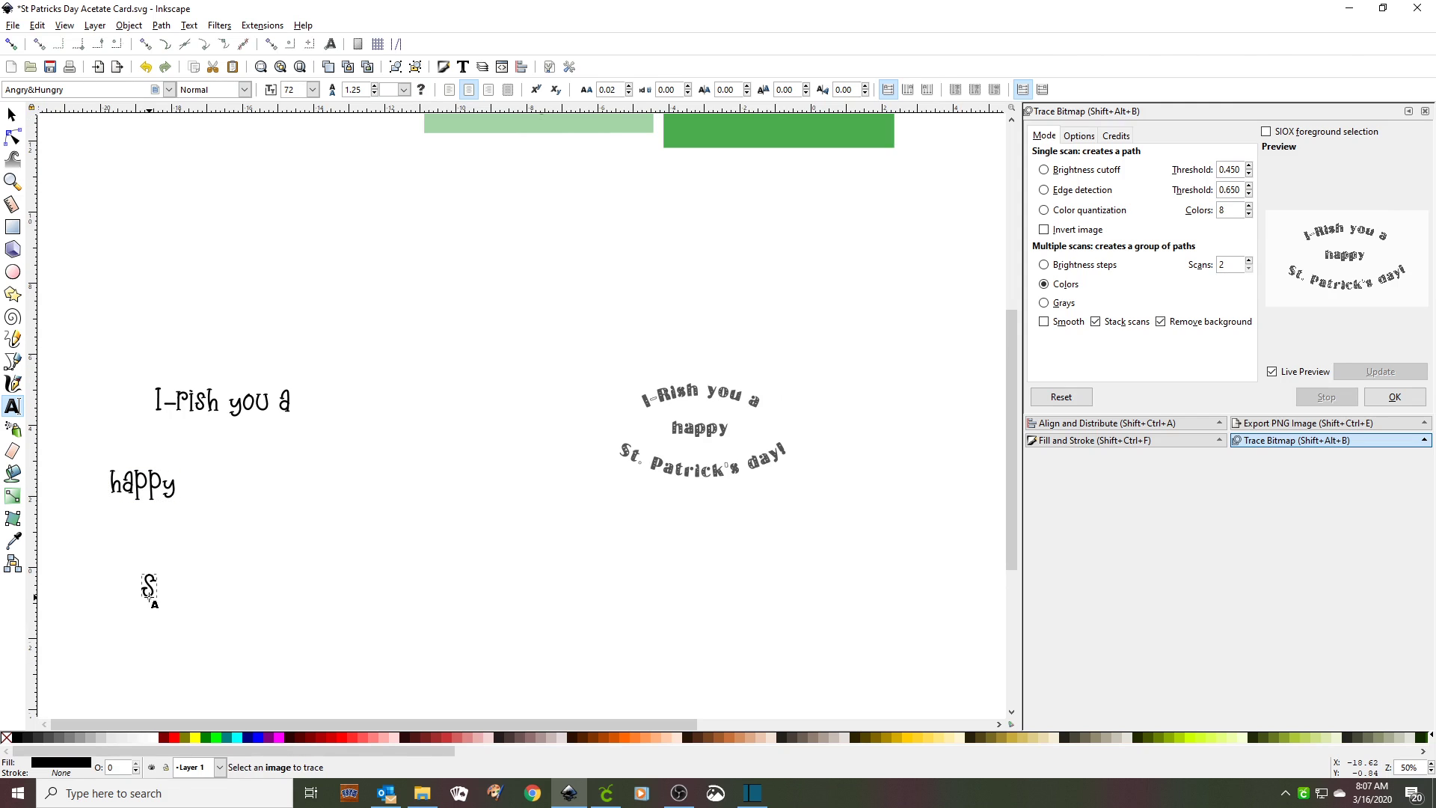
{"action": "type", "text": "t. Pa"}
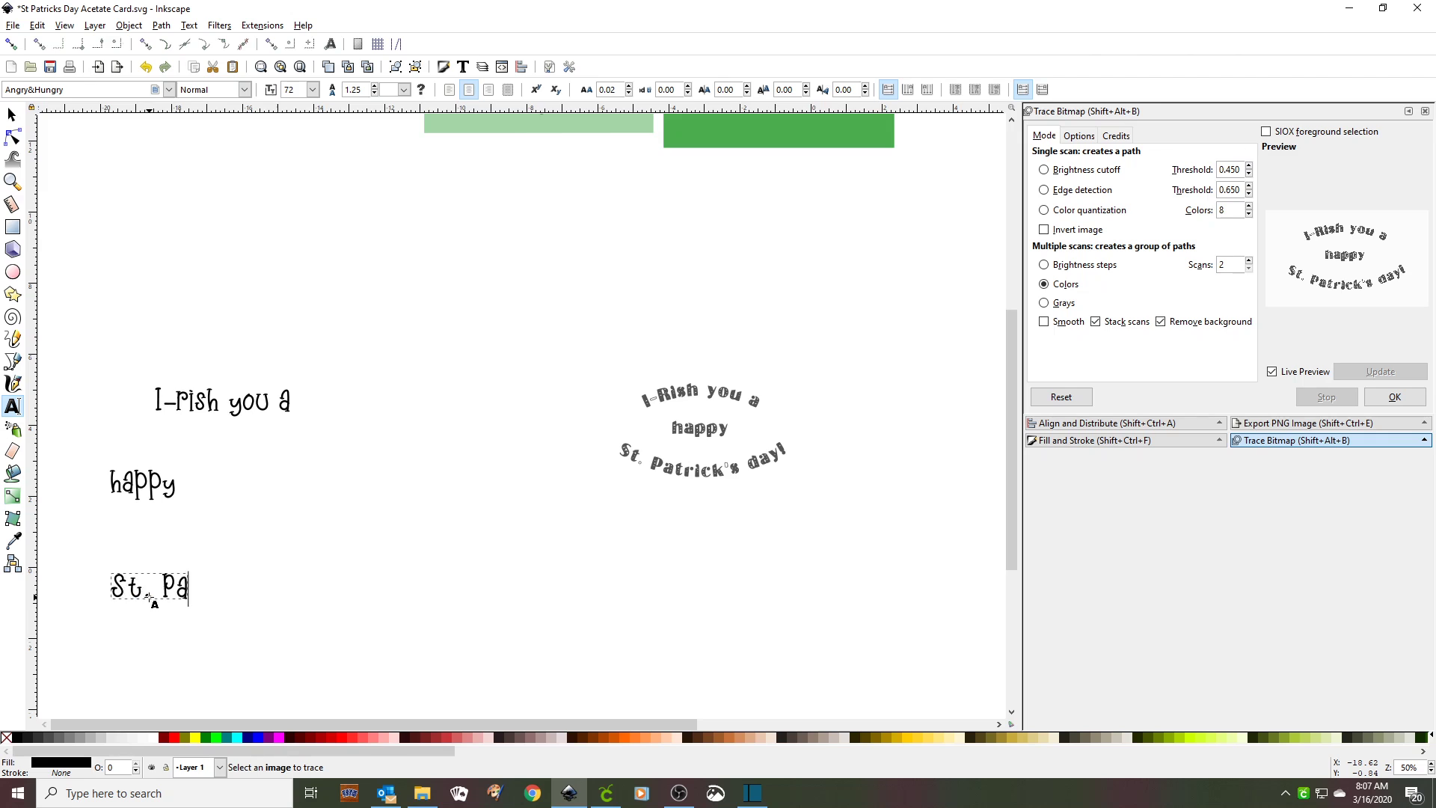
{"action": "type", "text": "trick"}
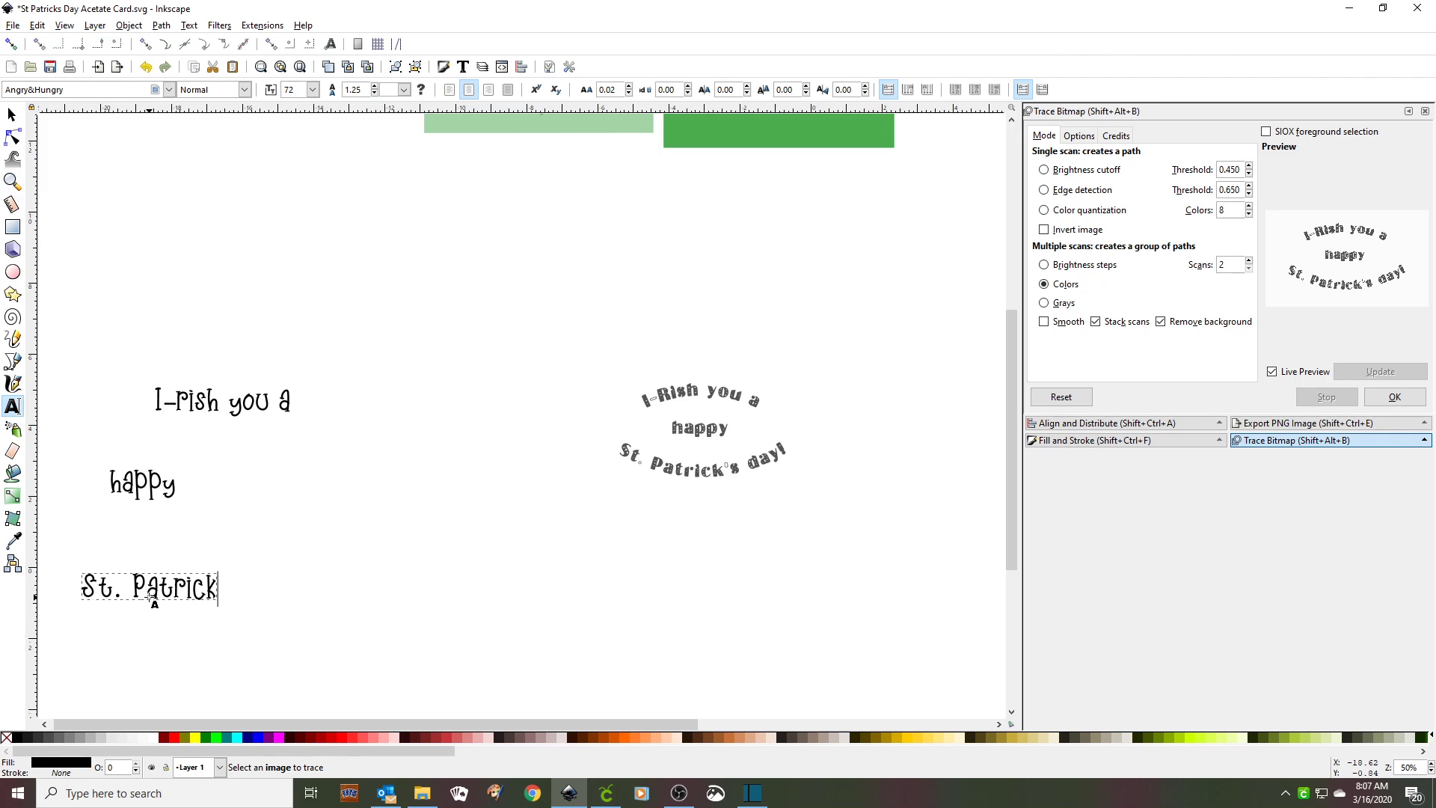
{"action": "type", "text": "'s "}
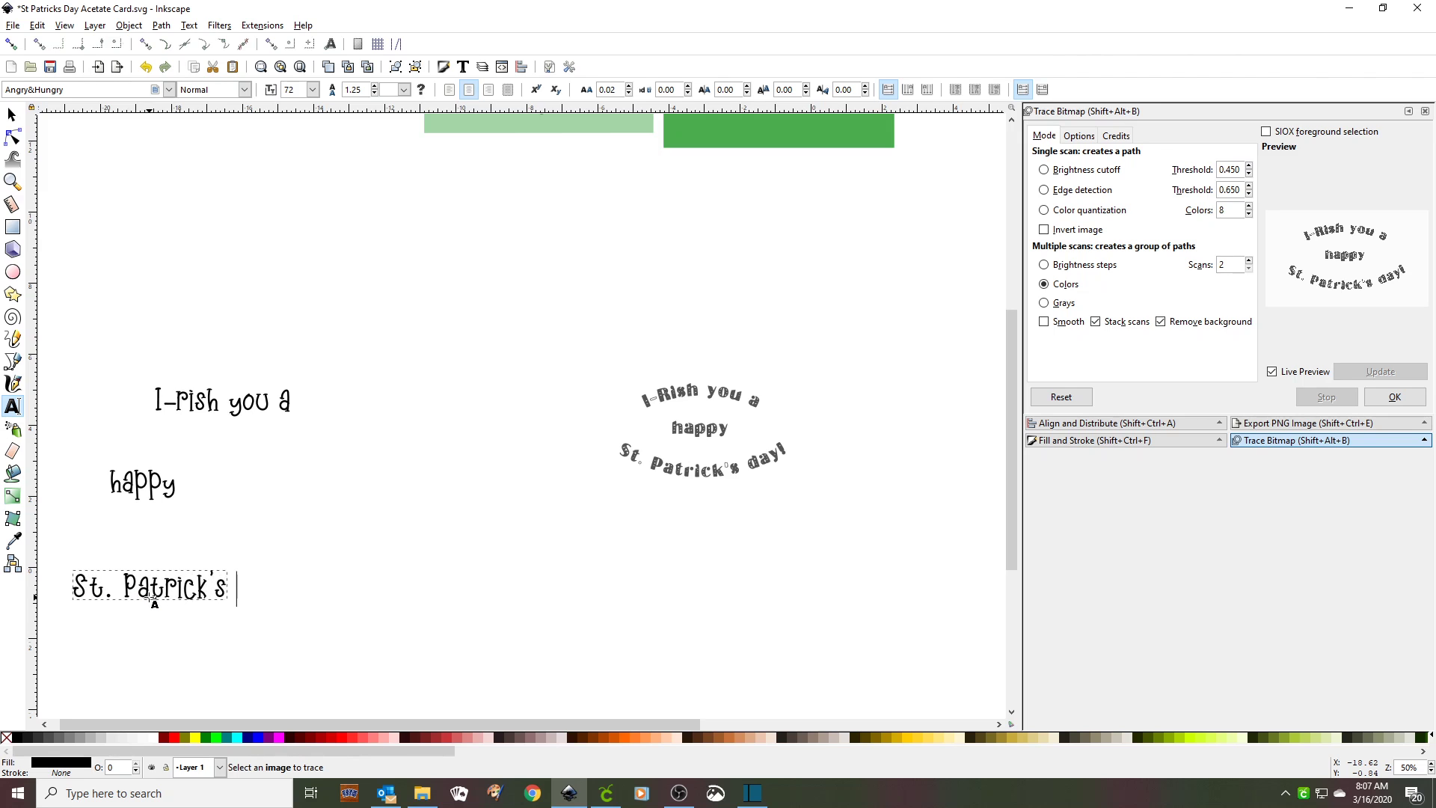
{"action": "type", "text": "day"}
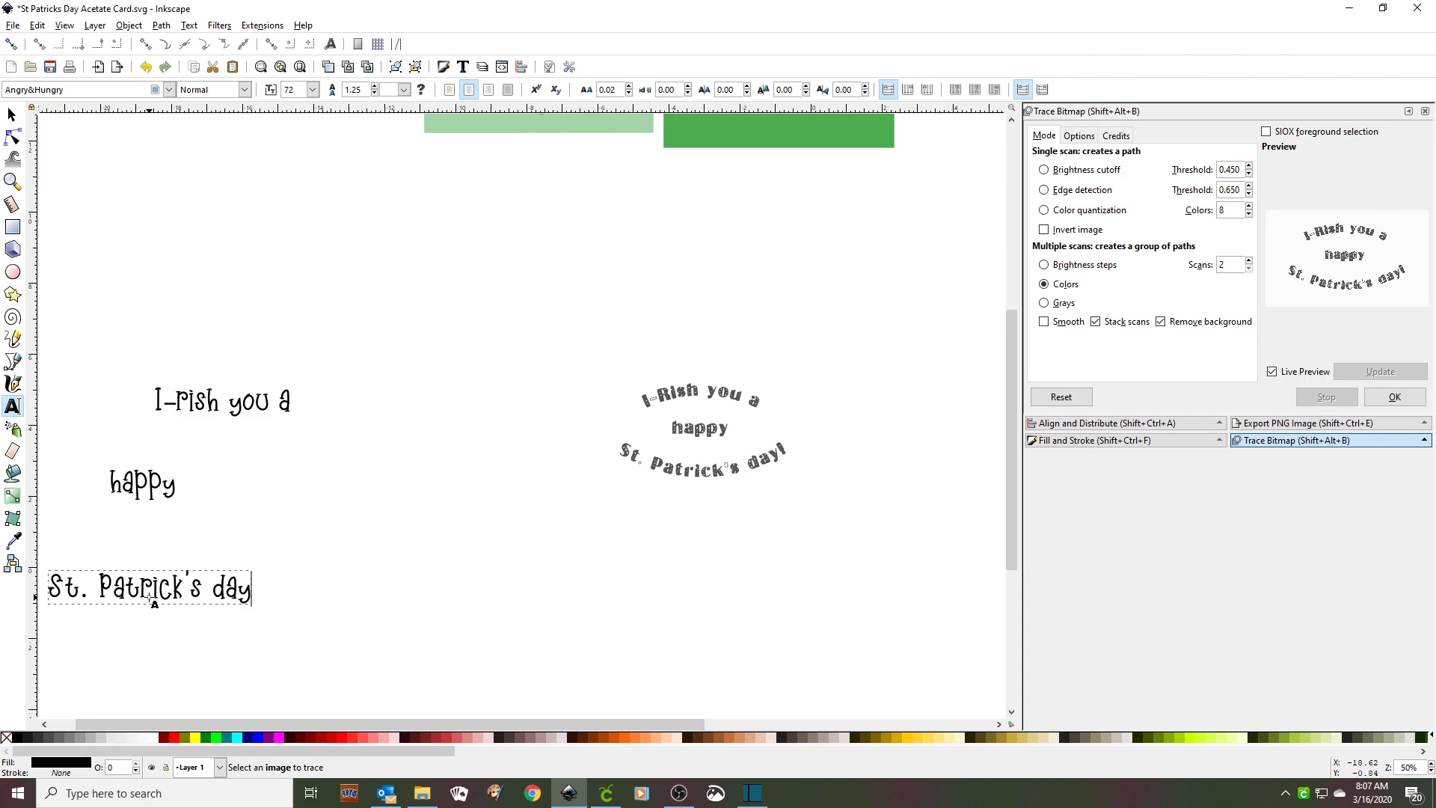
{"action": "type", "text": "!"}
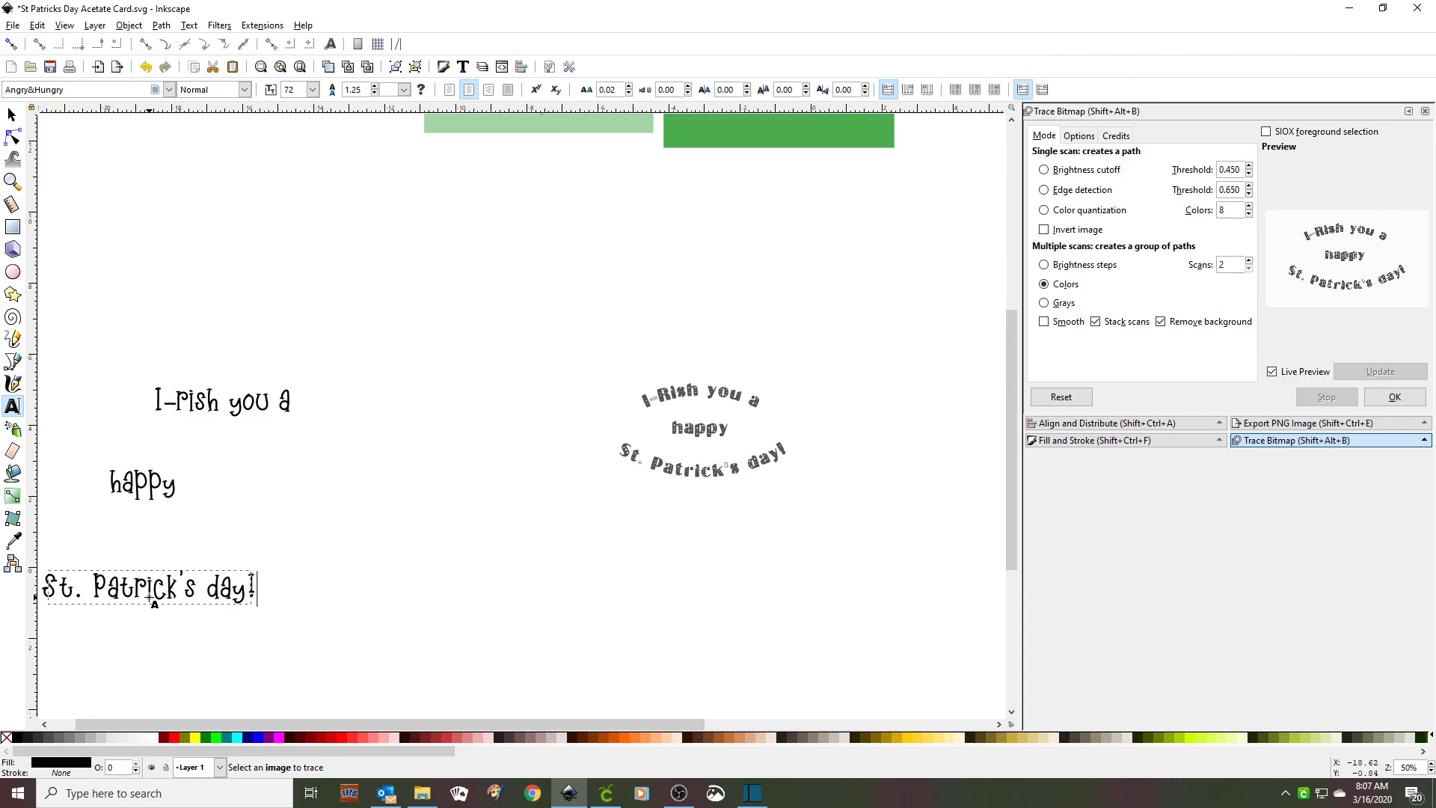
Step: Reposition the three text lines into a roughly centred stack with "I-rish you a" above "happy" and "St. Patrick's day!"
{"action": "left_click", "coordinate": [12, 113]}
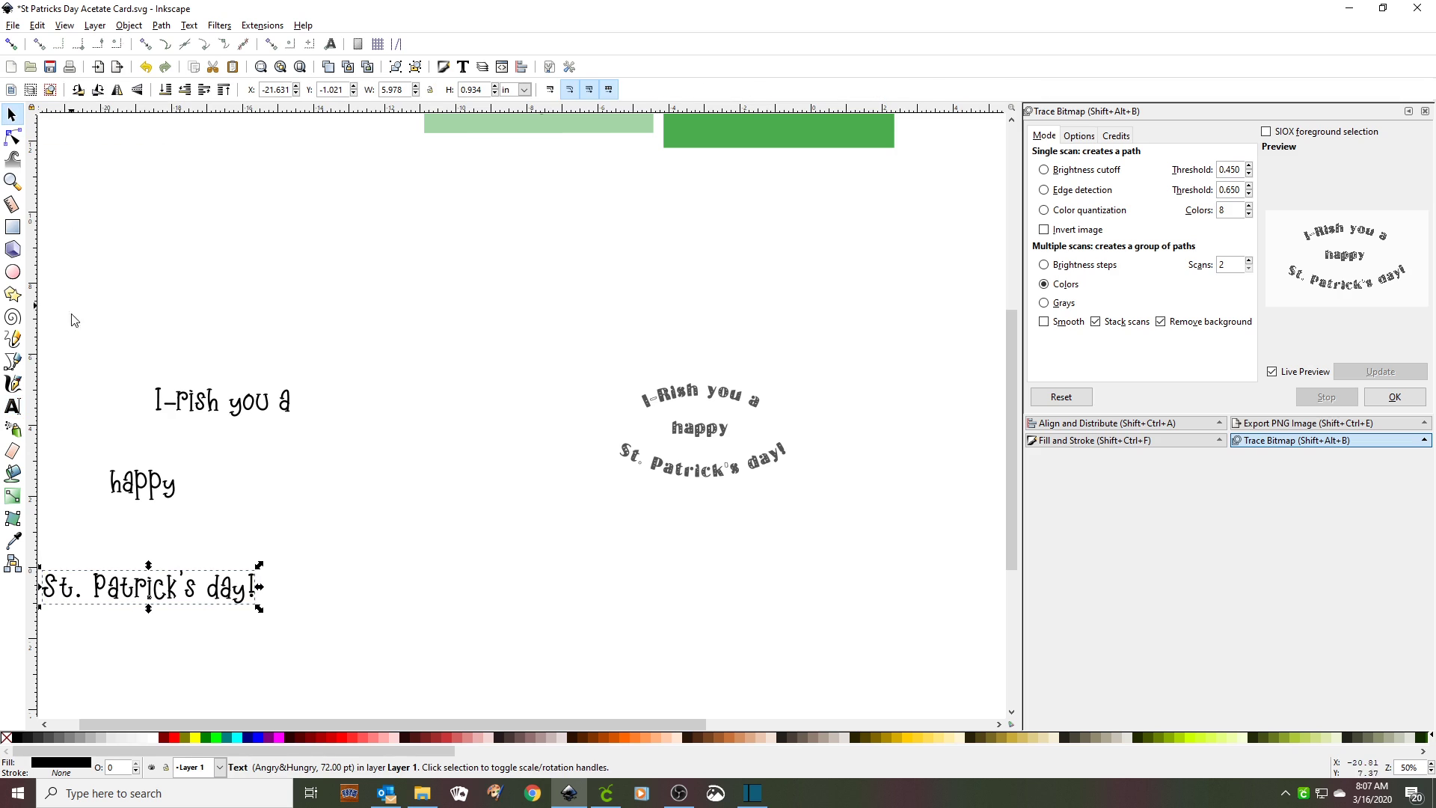
{"action": "left_click_drag", "start_coordinate": [143, 587], "coordinate": [298, 561]}
{"action": "left_click_drag", "start_coordinate": [153, 479], "coordinate": [319, 487]}
{"action": "left_click_drag", "start_coordinate": [217, 402], "coordinate": [301, 422]}
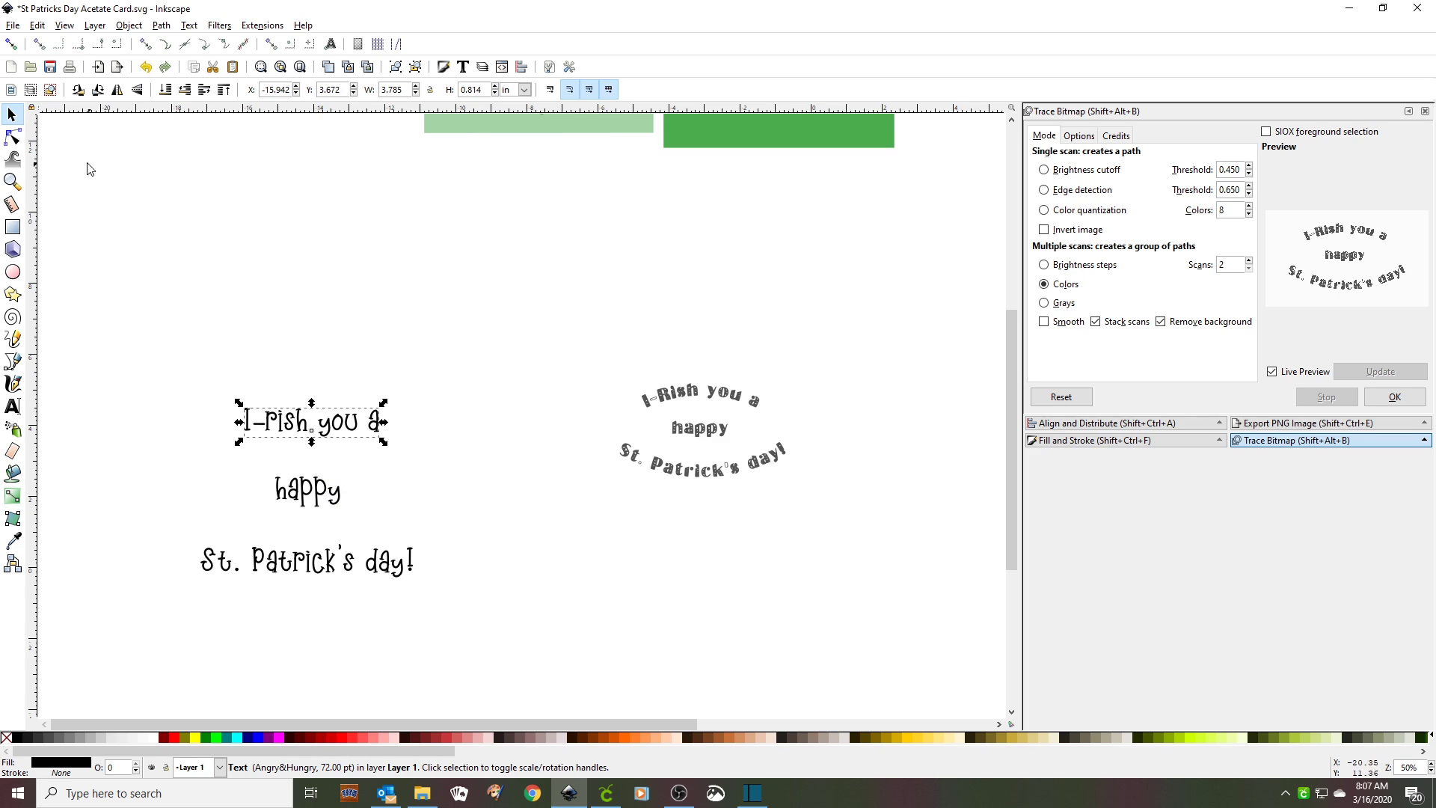
Step: Change the font of the whole "I-rish you a" line to Akasia
{"action": "double_click", "coordinate": [373, 422]}
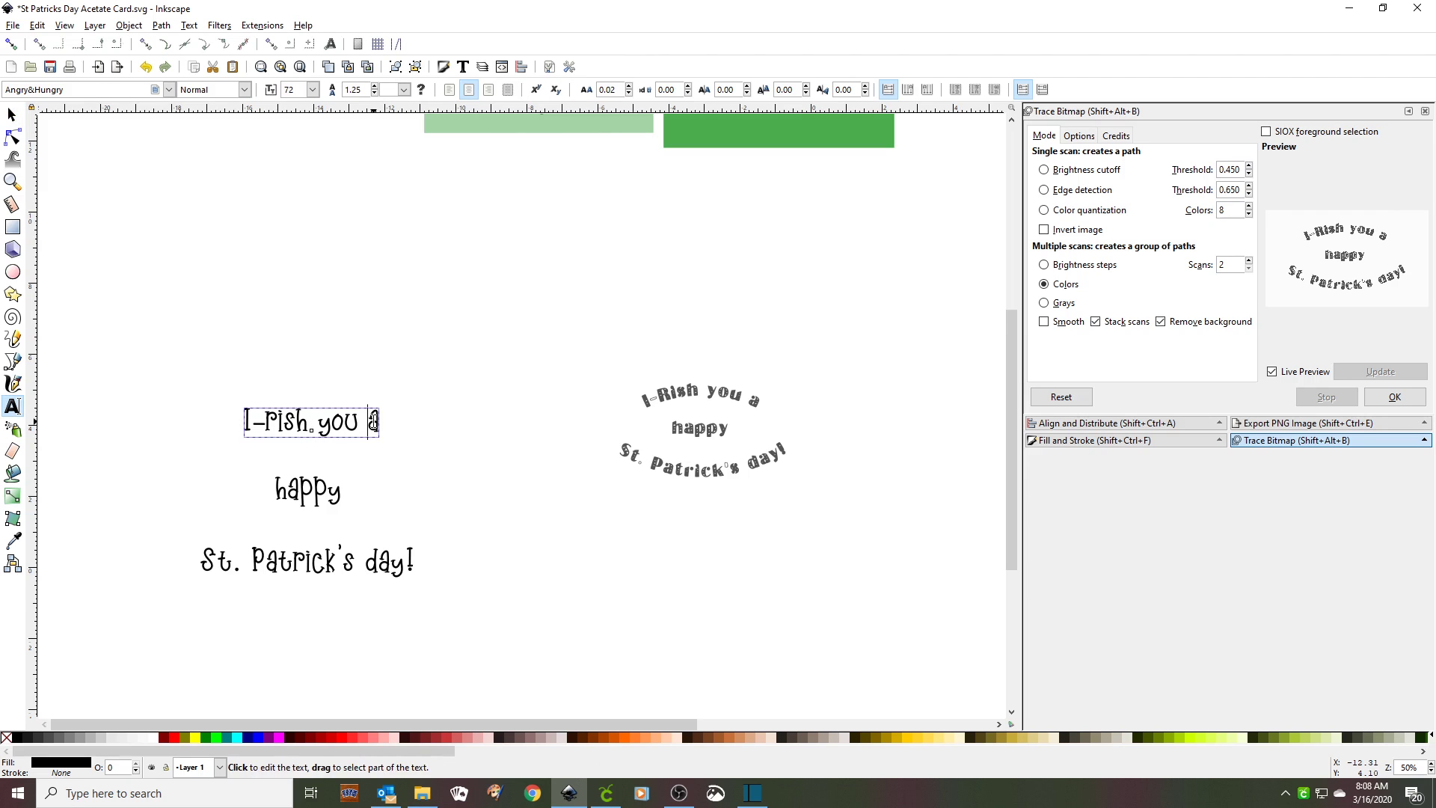
{"action": "left_click_drag", "start_coordinate": [378, 423], "coordinate": [231, 420]}
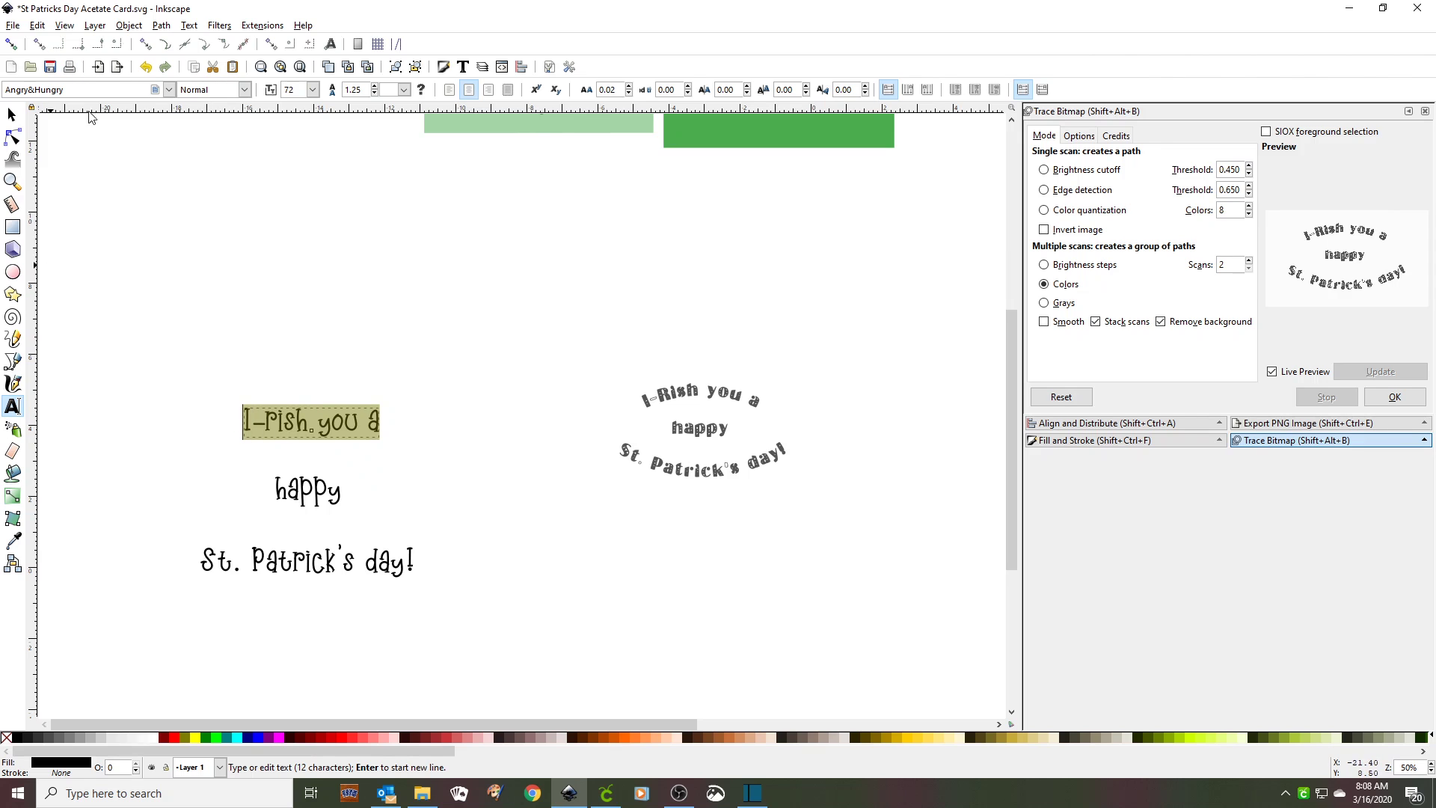
{"action": "left_click_drag", "start_coordinate": [75, 90], "coordinate": [2, 73]}
{"action": "type", "text": "a"}
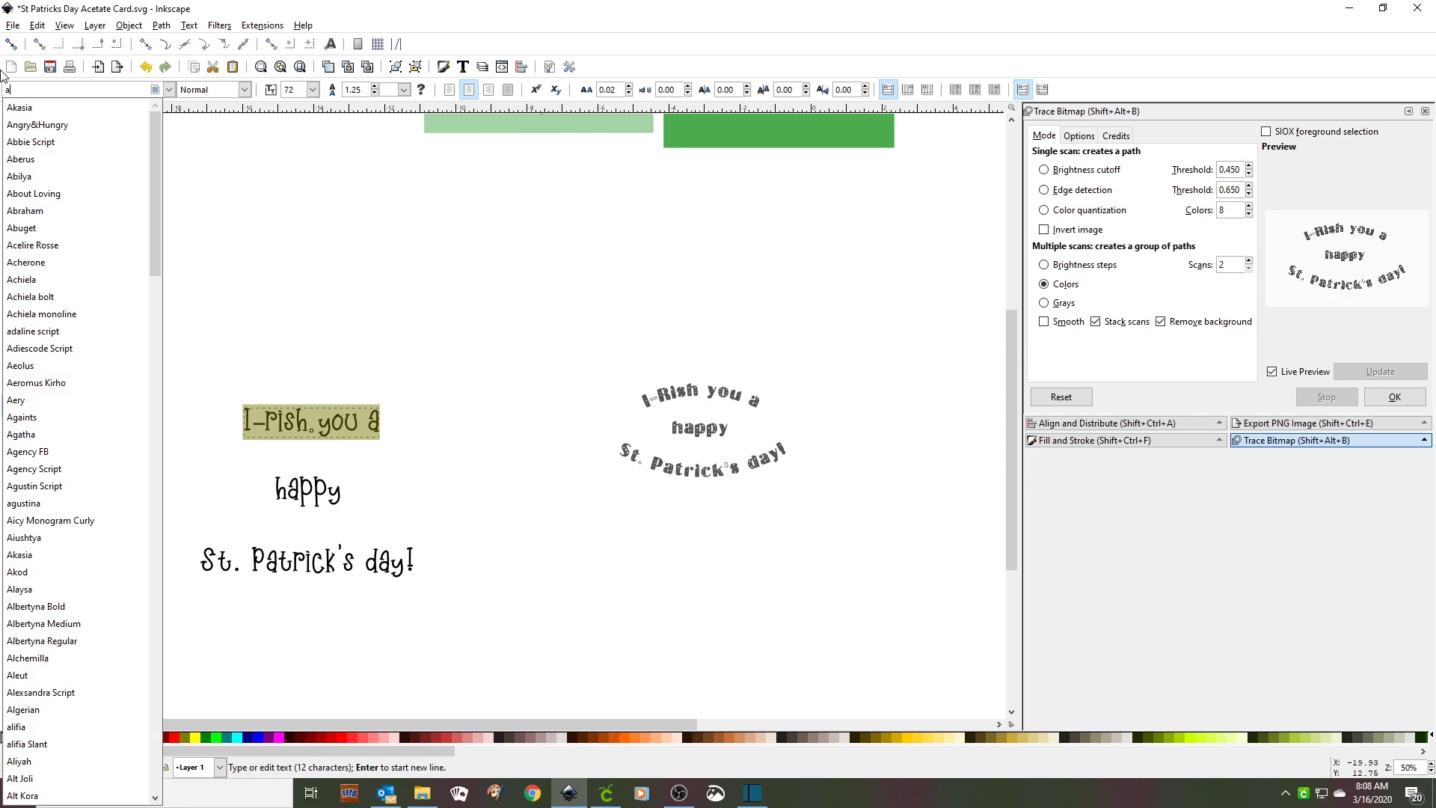
{"action": "type", "text": "ka"}
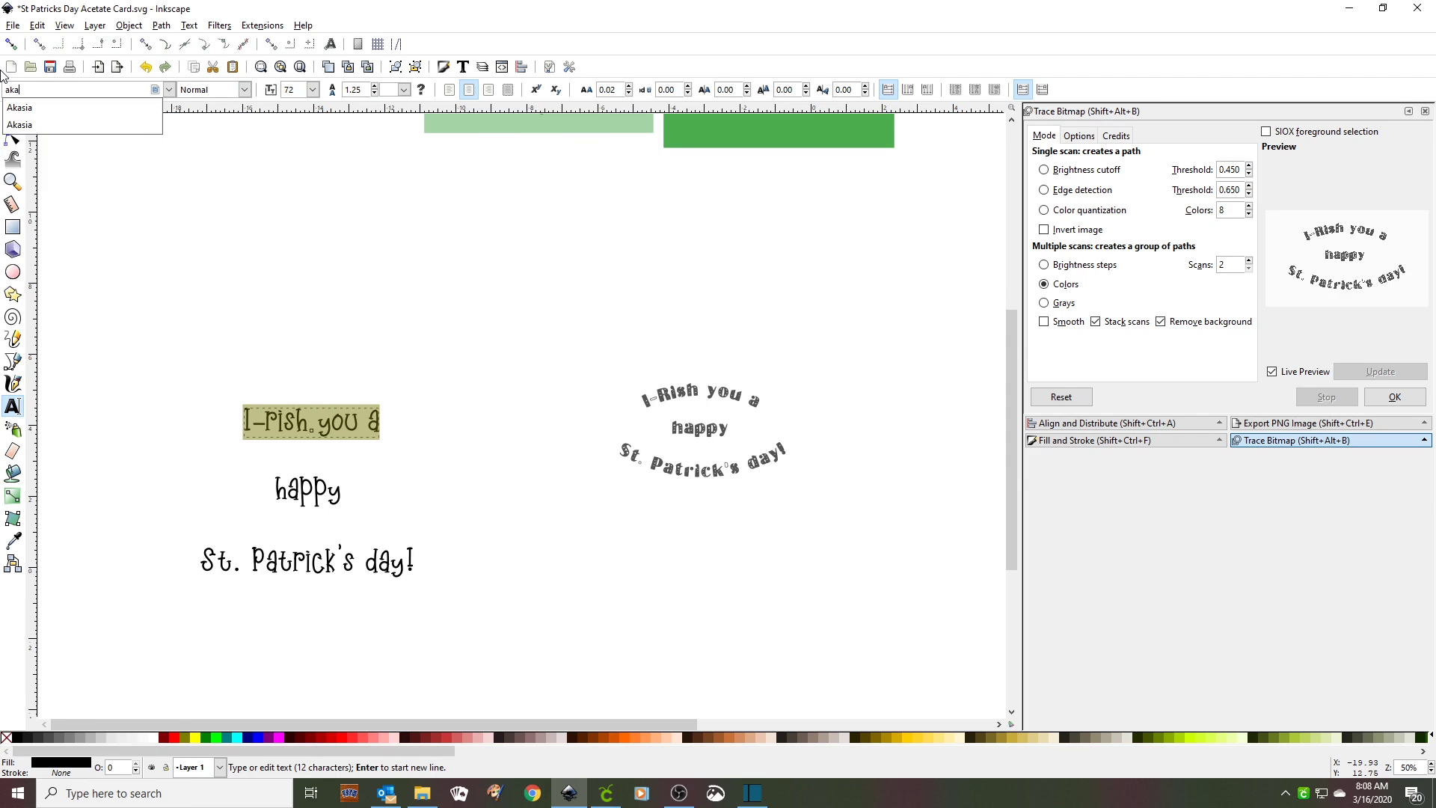
{"action": "left_click", "coordinate": [27, 126]}
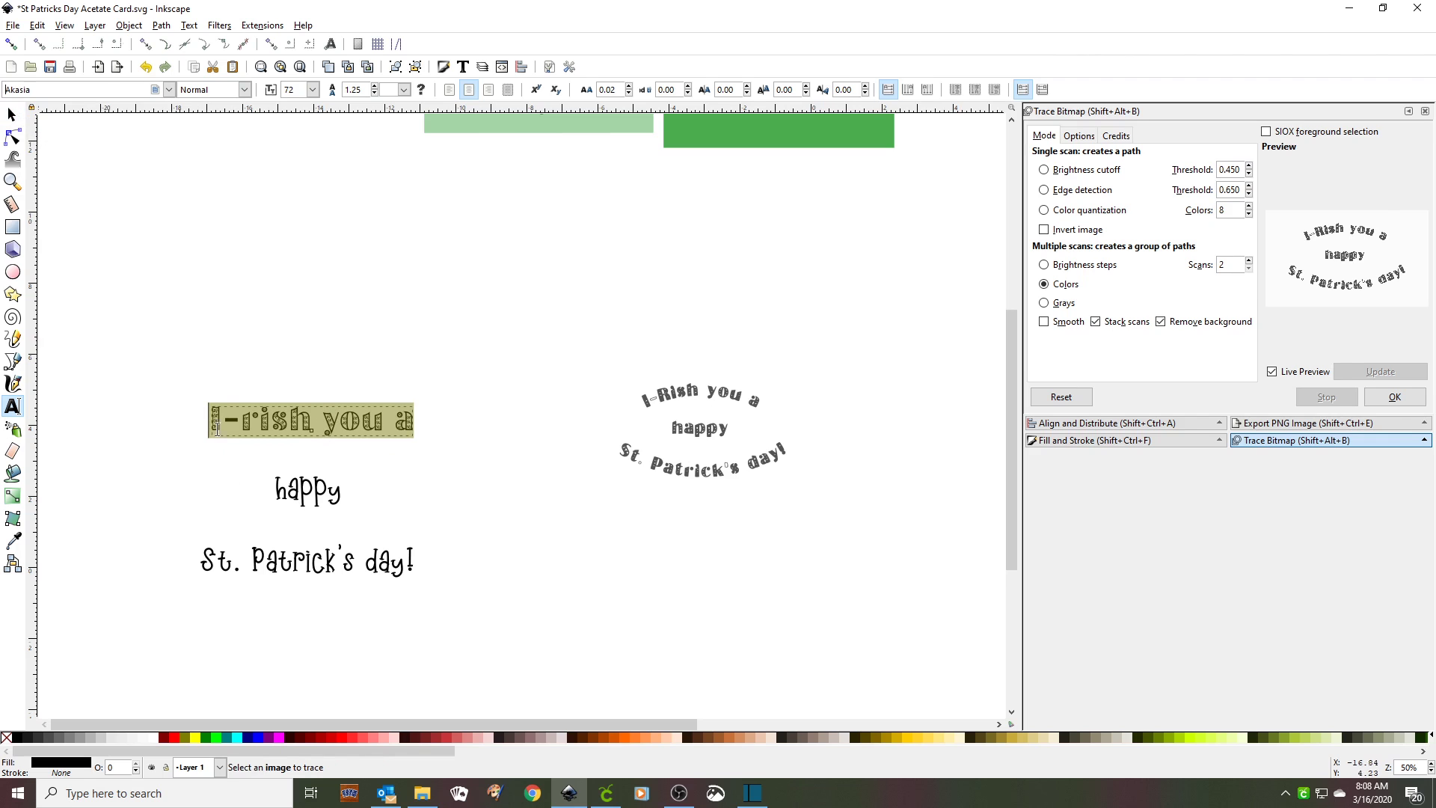
Step: Change the font of the word "happy" to Akasia
{"action": "left_click", "coordinate": [360, 495]}
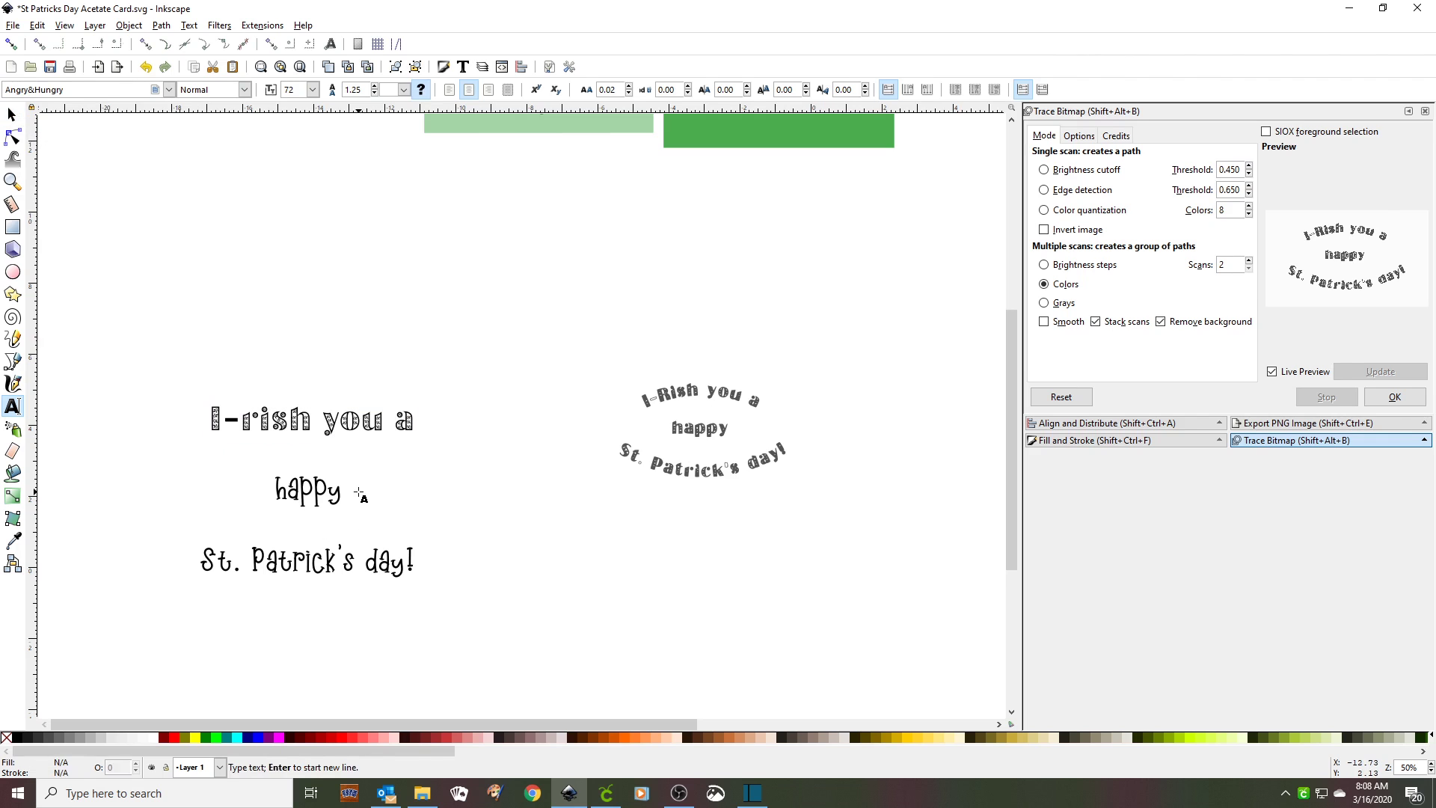
{"action": "double_click", "coordinate": [316, 490]}
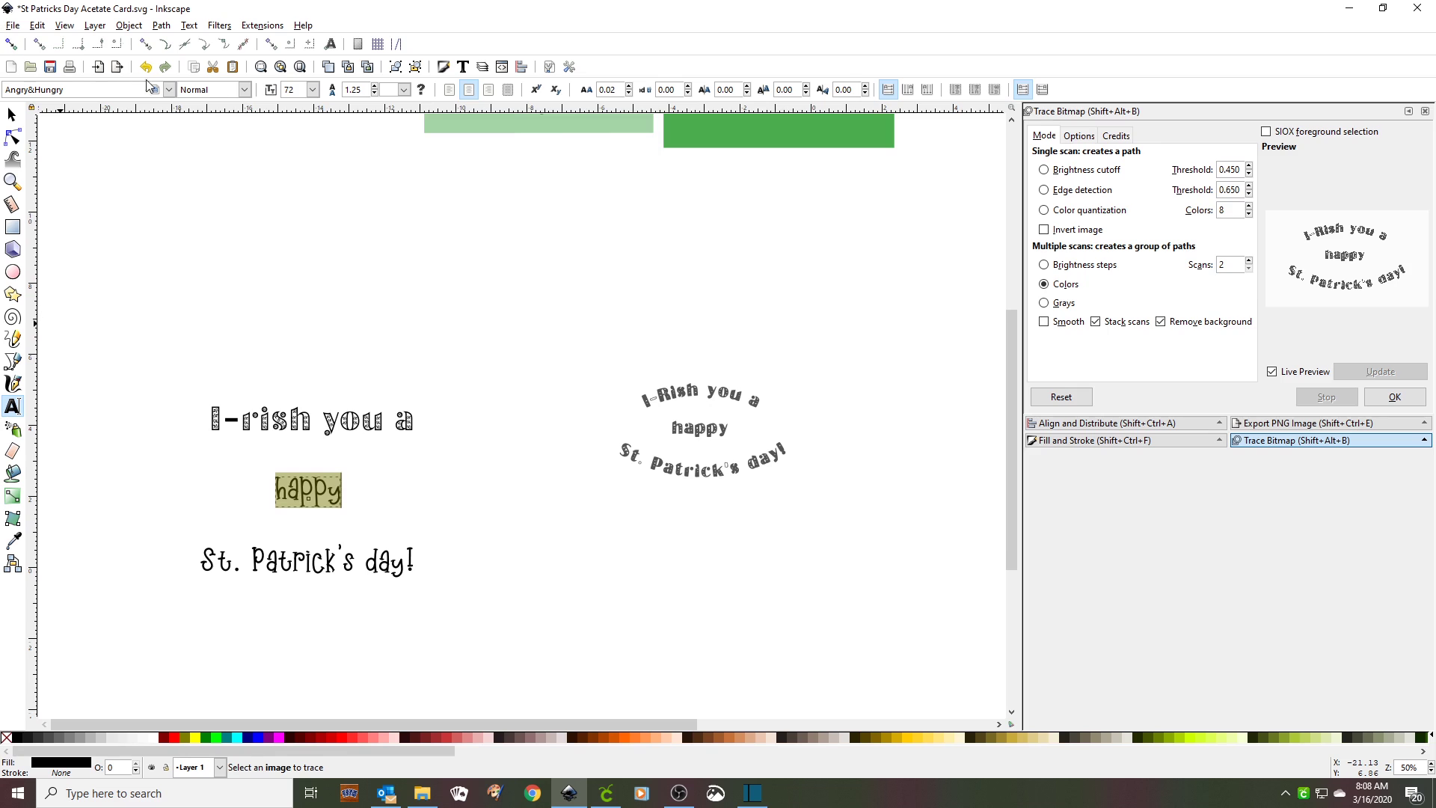
{"action": "left_click", "coordinate": [91, 91]}
{"action": "left_click_drag", "start_coordinate": [72, 90], "coordinate": [7, 92]}
{"action": "type", "text": "aka"}
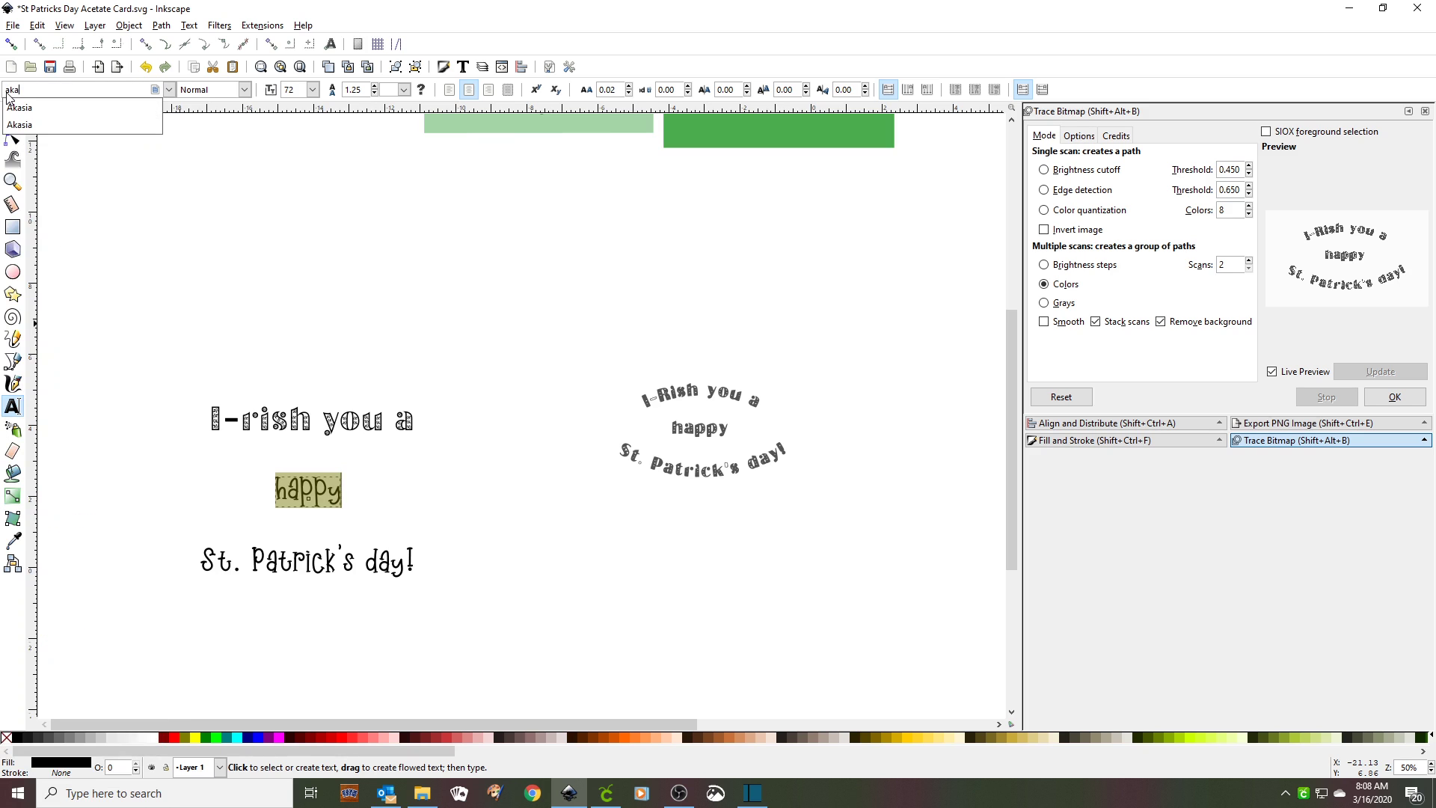
{"action": "left_click", "coordinate": [10, 107]}
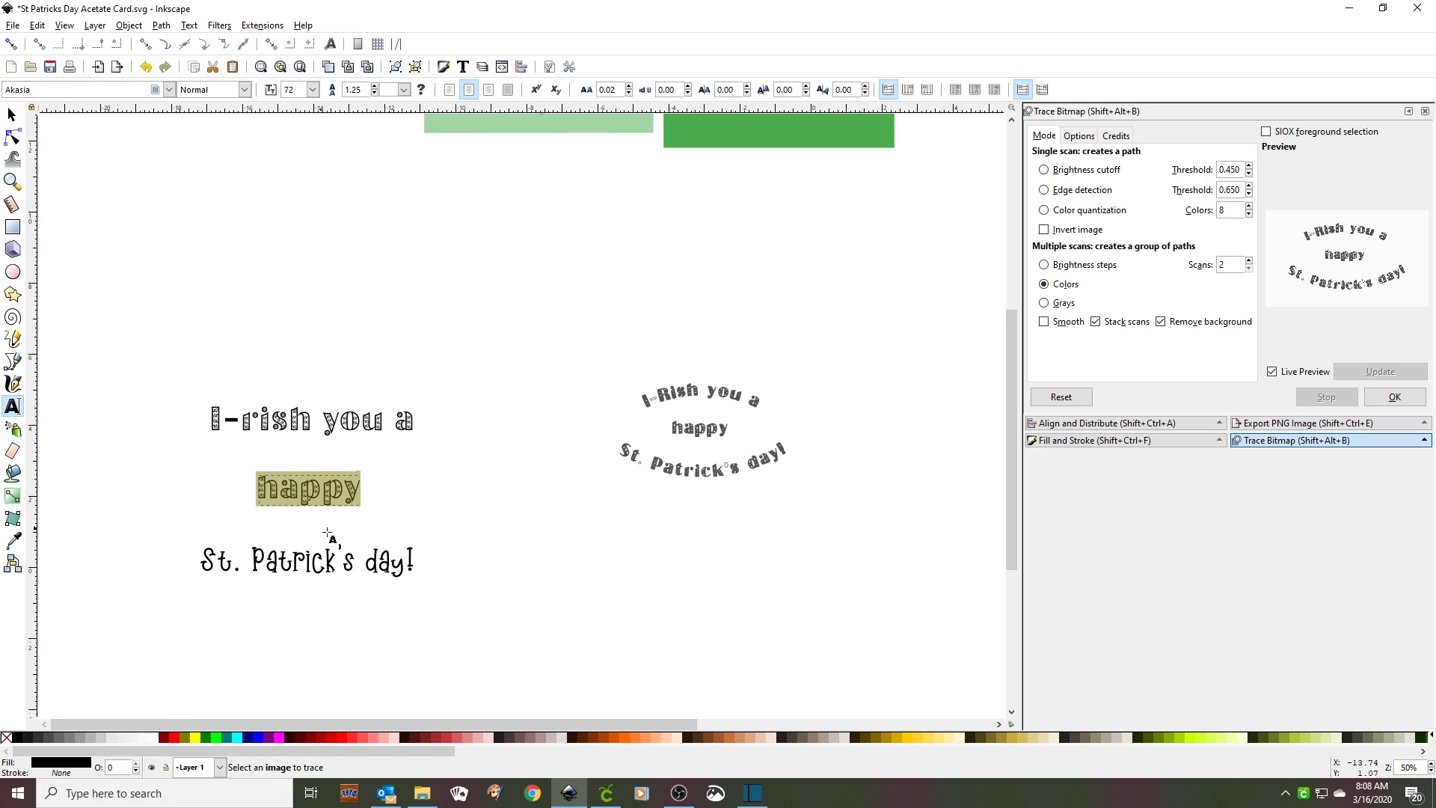
Step: Change the font of the whole "St. Patrick's day!" line to Akasia and leave text editing
{"action": "left_click_drag", "start_coordinate": [363, 570], "coordinate": [201, 563]}
{"action": "left_click", "coordinate": [409, 561]}
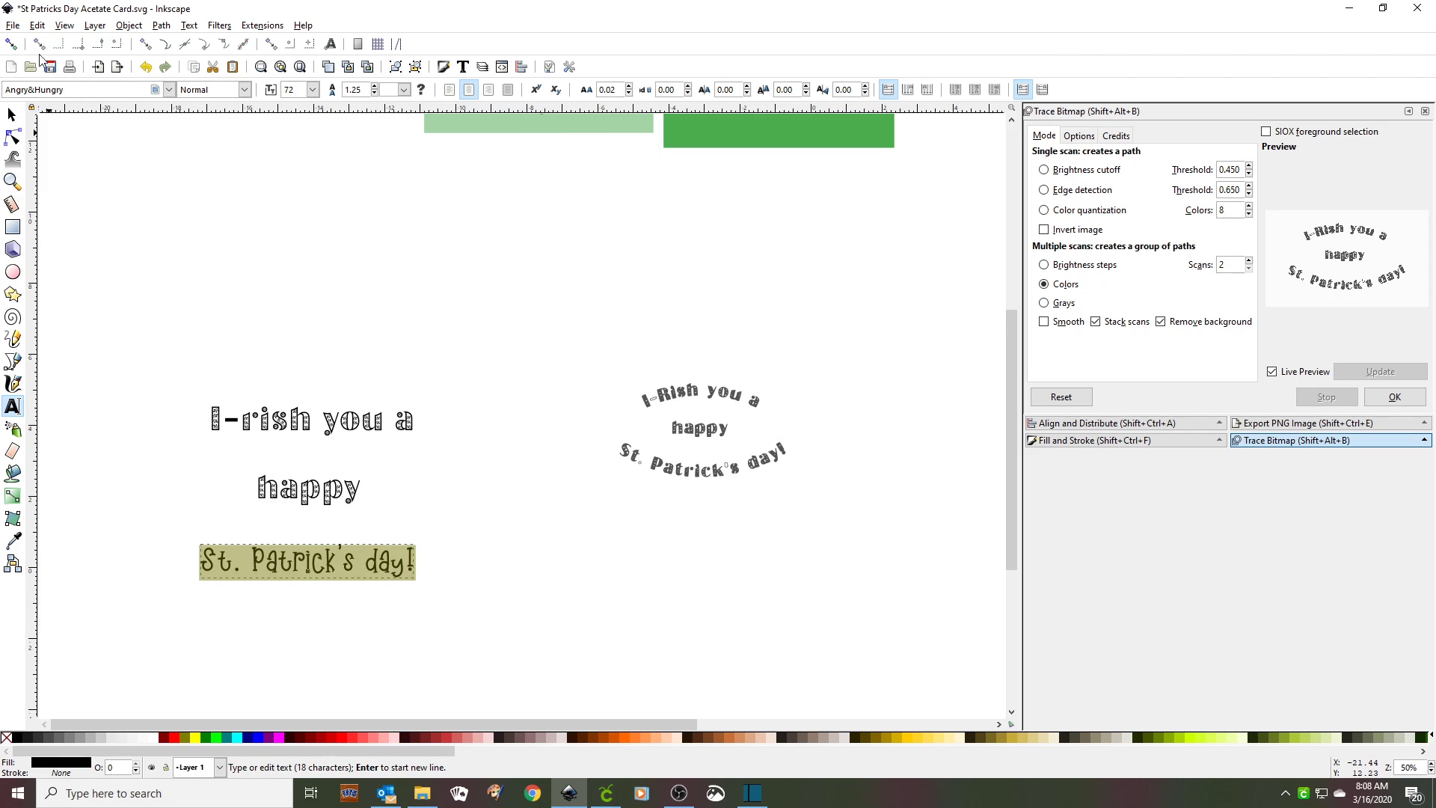
{"action": "left_click_drag", "start_coordinate": [84, 90], "coordinate": [3, 90]}
{"action": "type", "text": "Aka"}
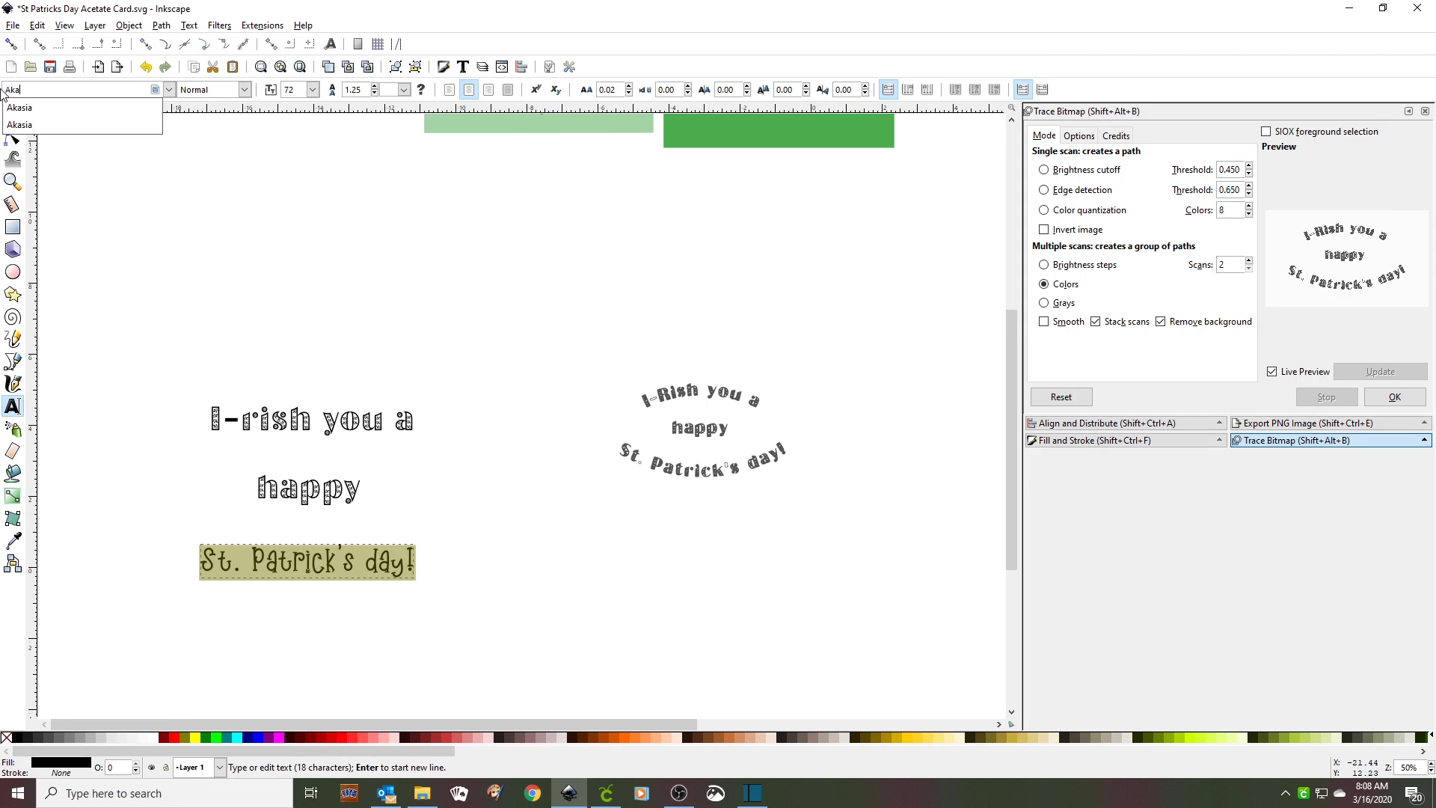
{"action": "type", "text": "sia"}
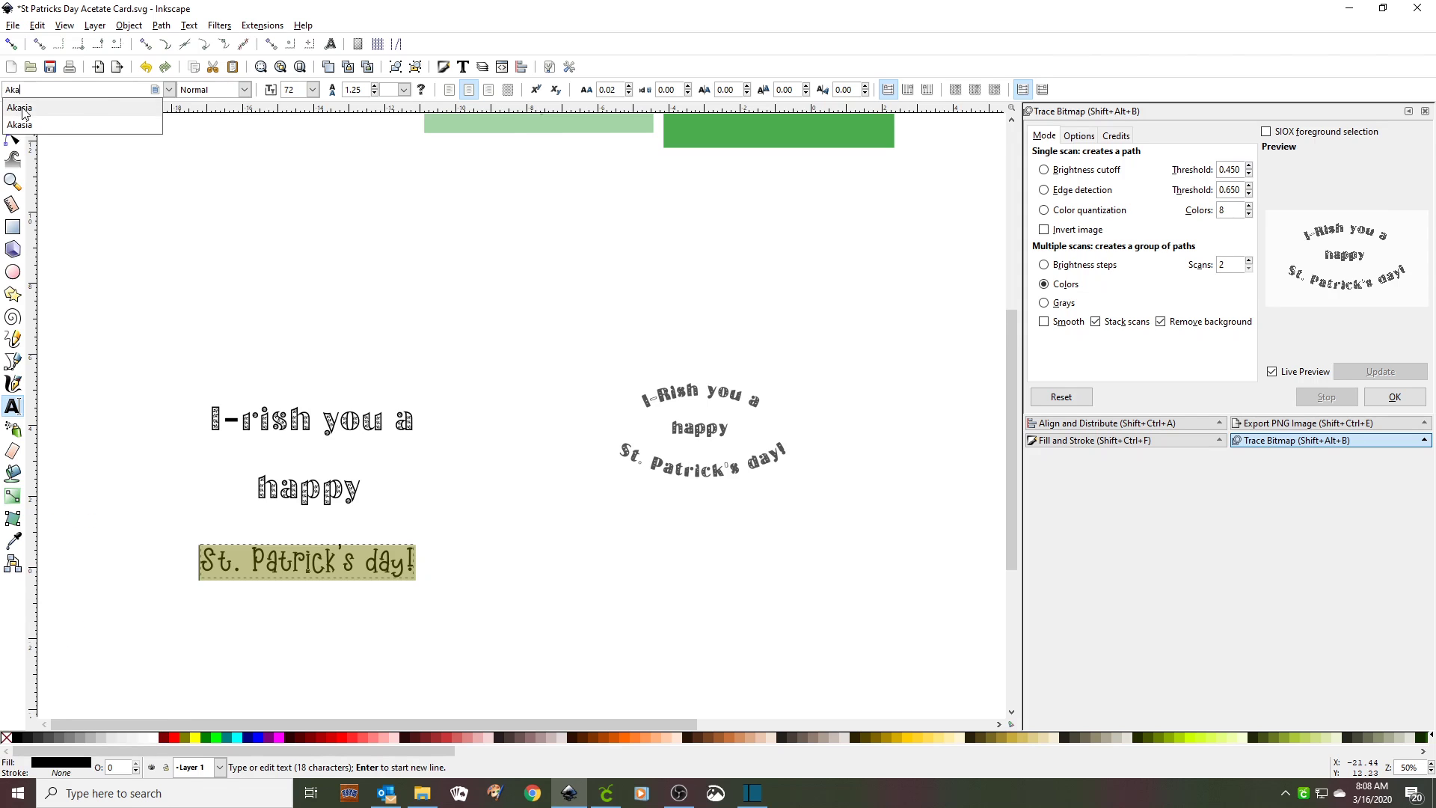
{"action": "key", "text": "Return"}
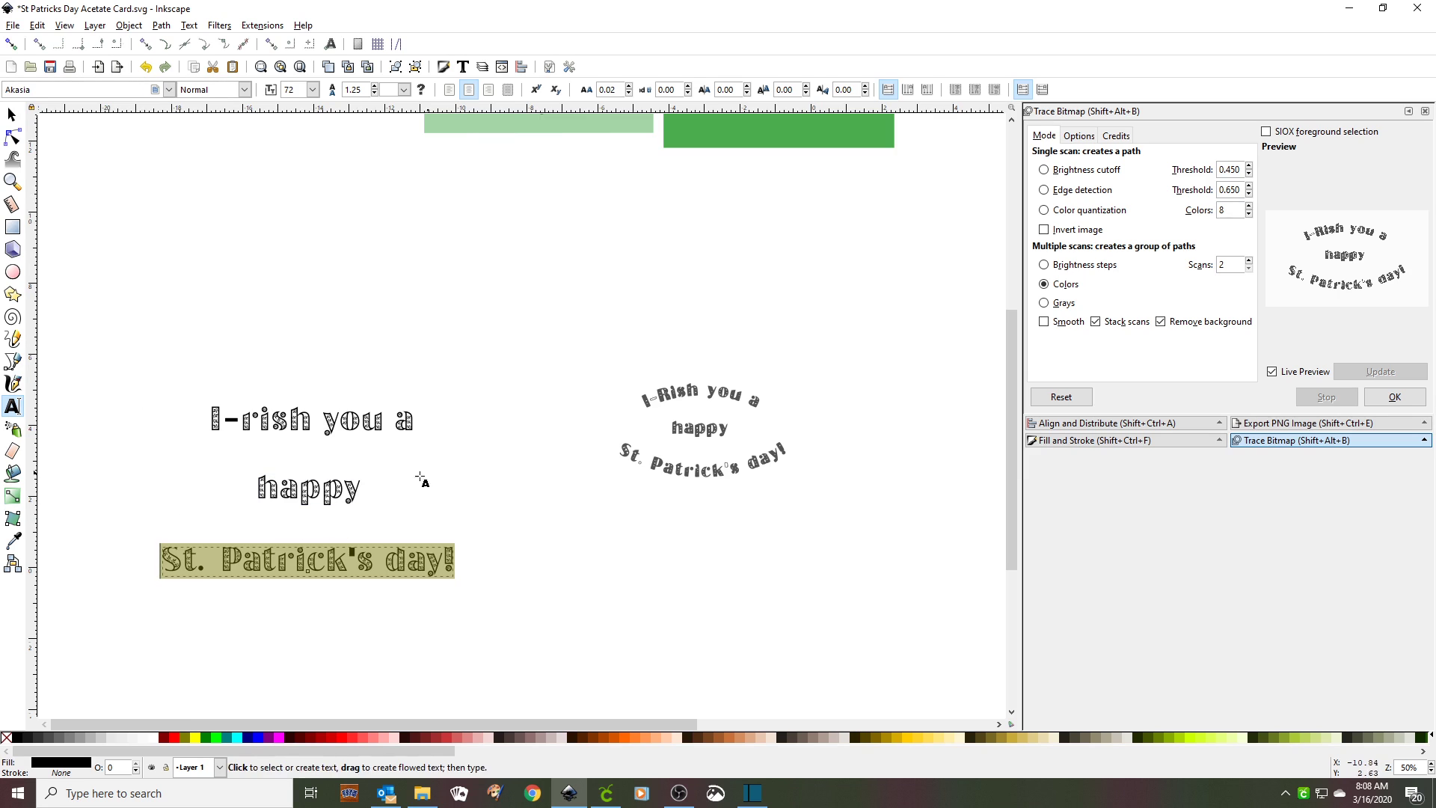
{"action": "left_click", "coordinate": [343, 500]}
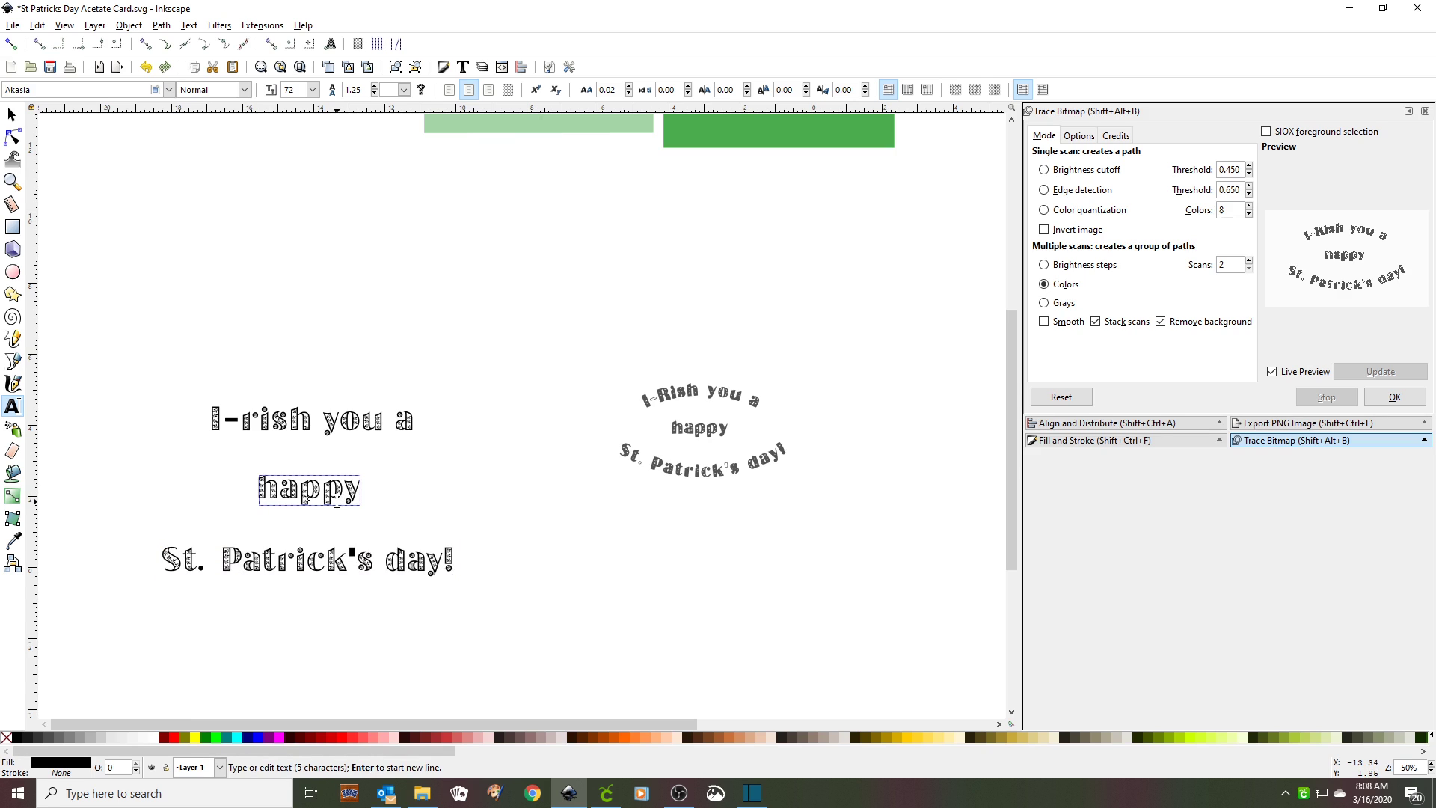
{"action": "left_click", "coordinate": [12, 115]}
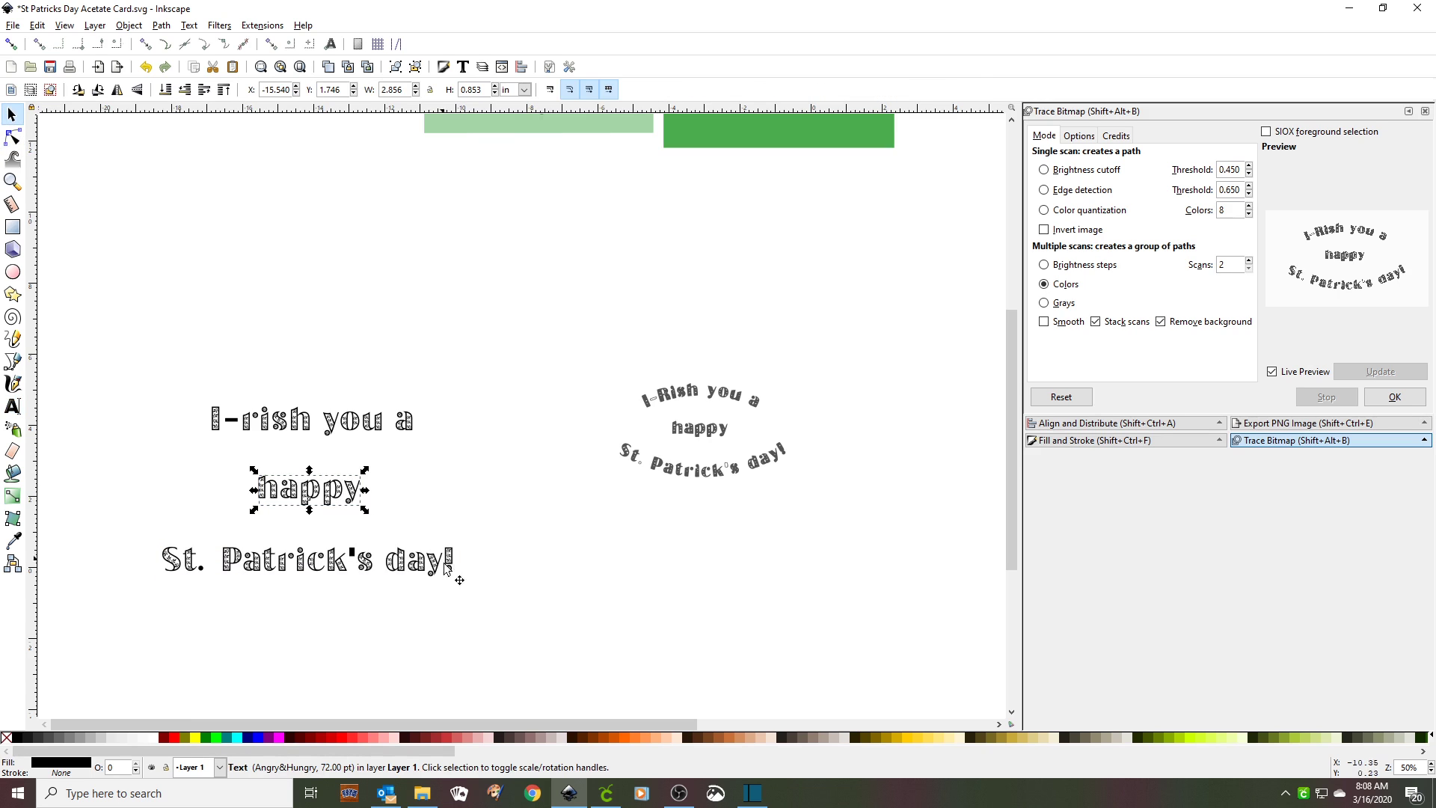
Step: Scale the word "happy" to match the reference greeting, about 1.6 in wide, and place it in the empty area above the text lines
{"action": "left_click_drag", "start_coordinate": [312, 495], "coordinate": [738, 440]}
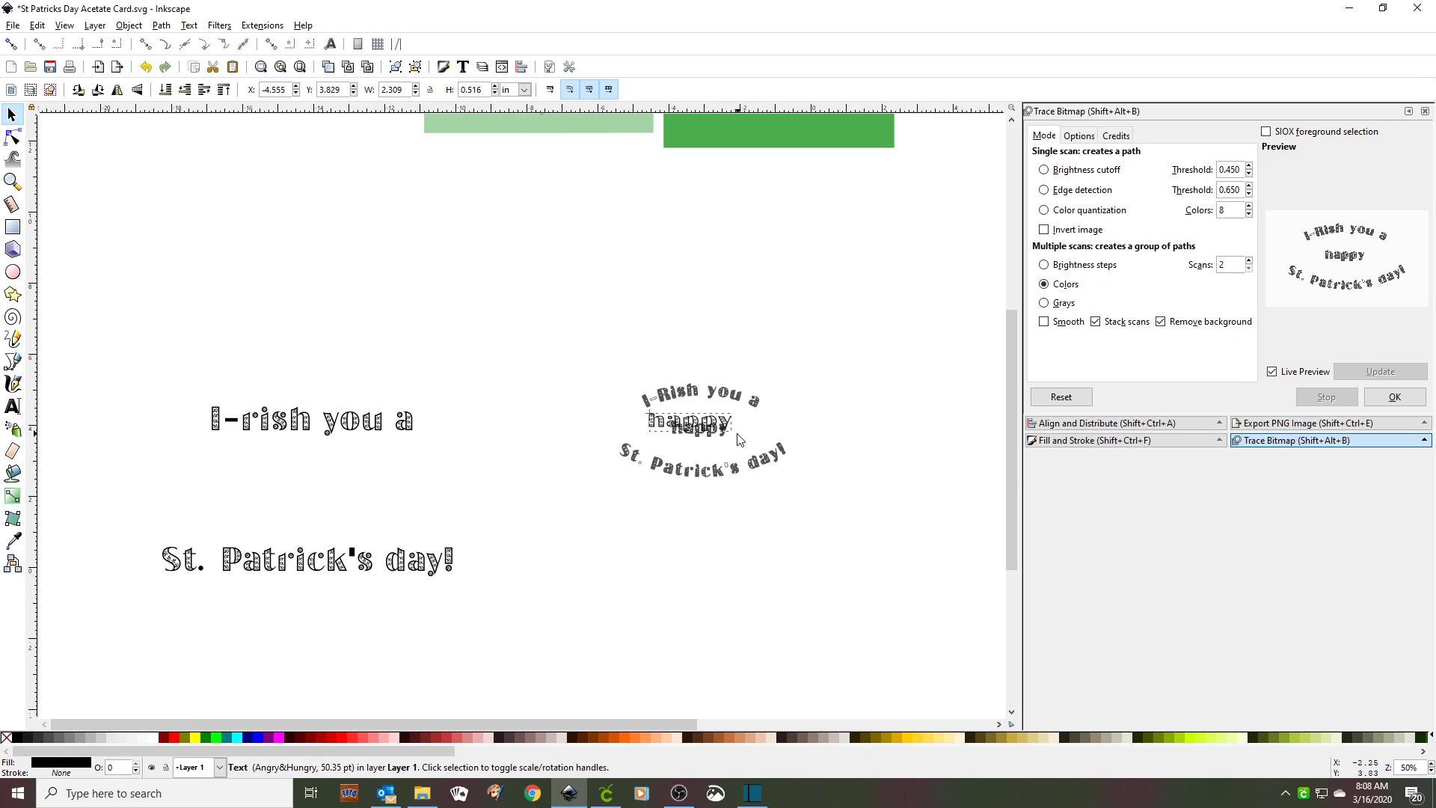
{"action": "left_click_drag", "start_coordinate": [739, 440], "coordinate": [730, 432]}
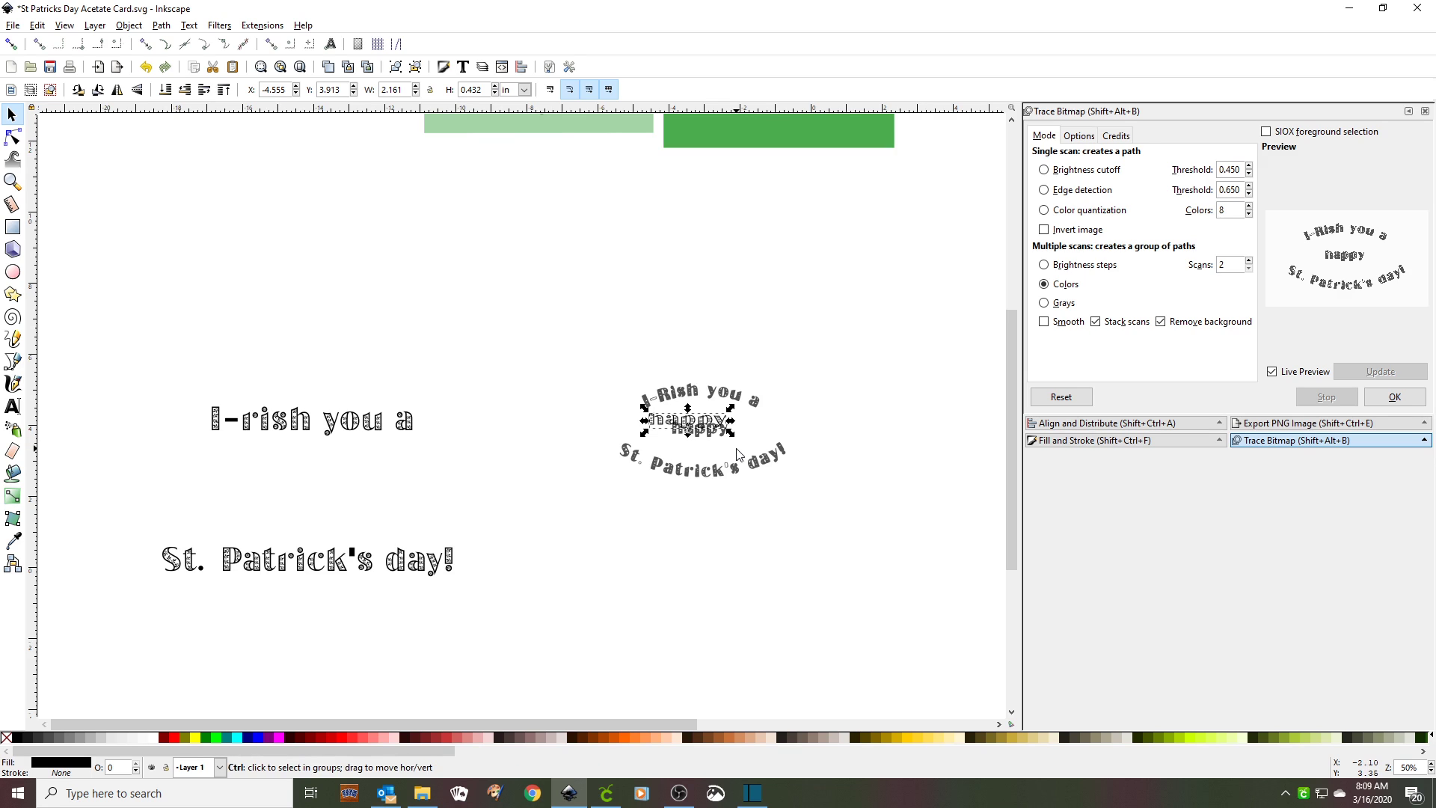
{"action": "key", "text": "ctrl+z"}
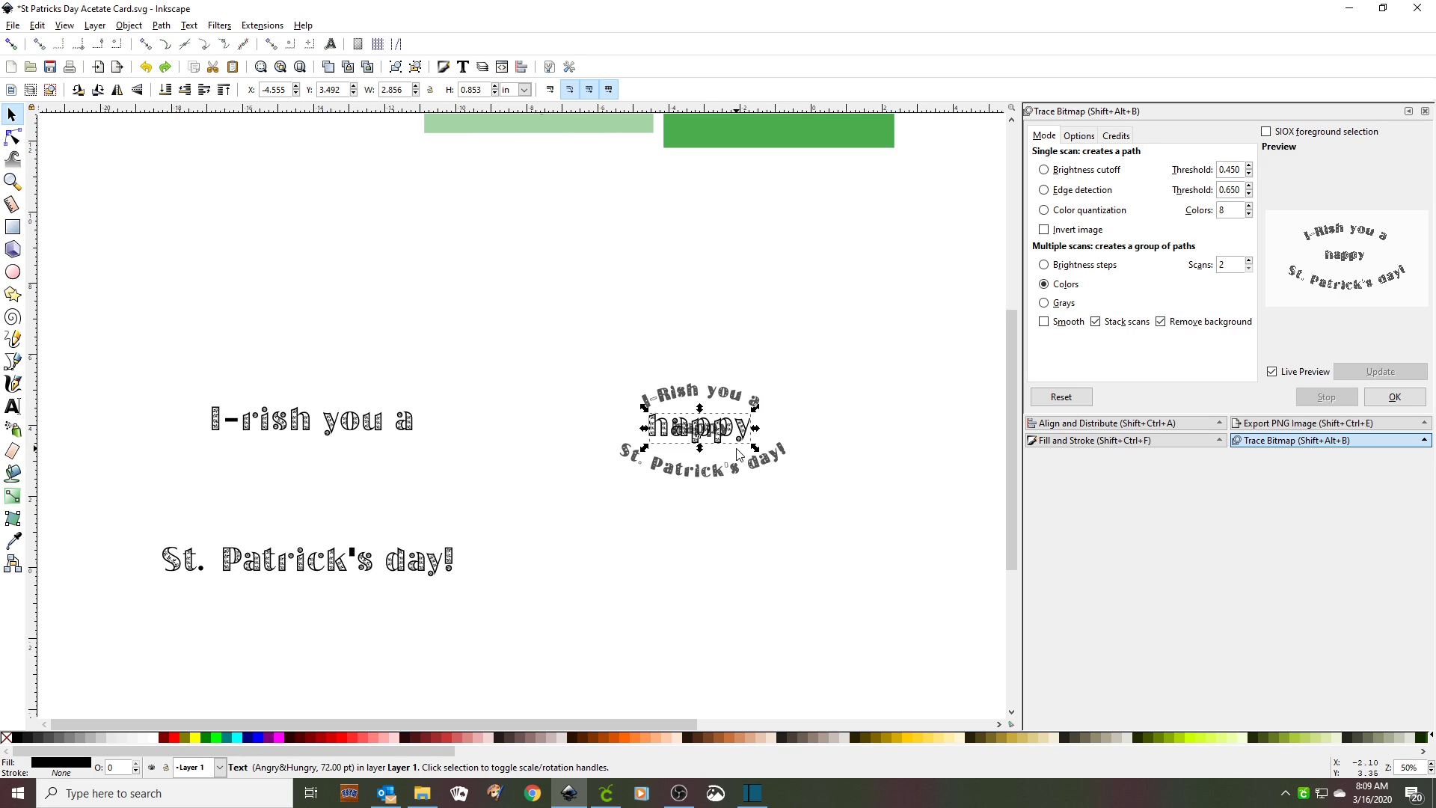
{"action": "left_click_drag", "start_coordinate": [757, 448], "coordinate": [468, 254]}
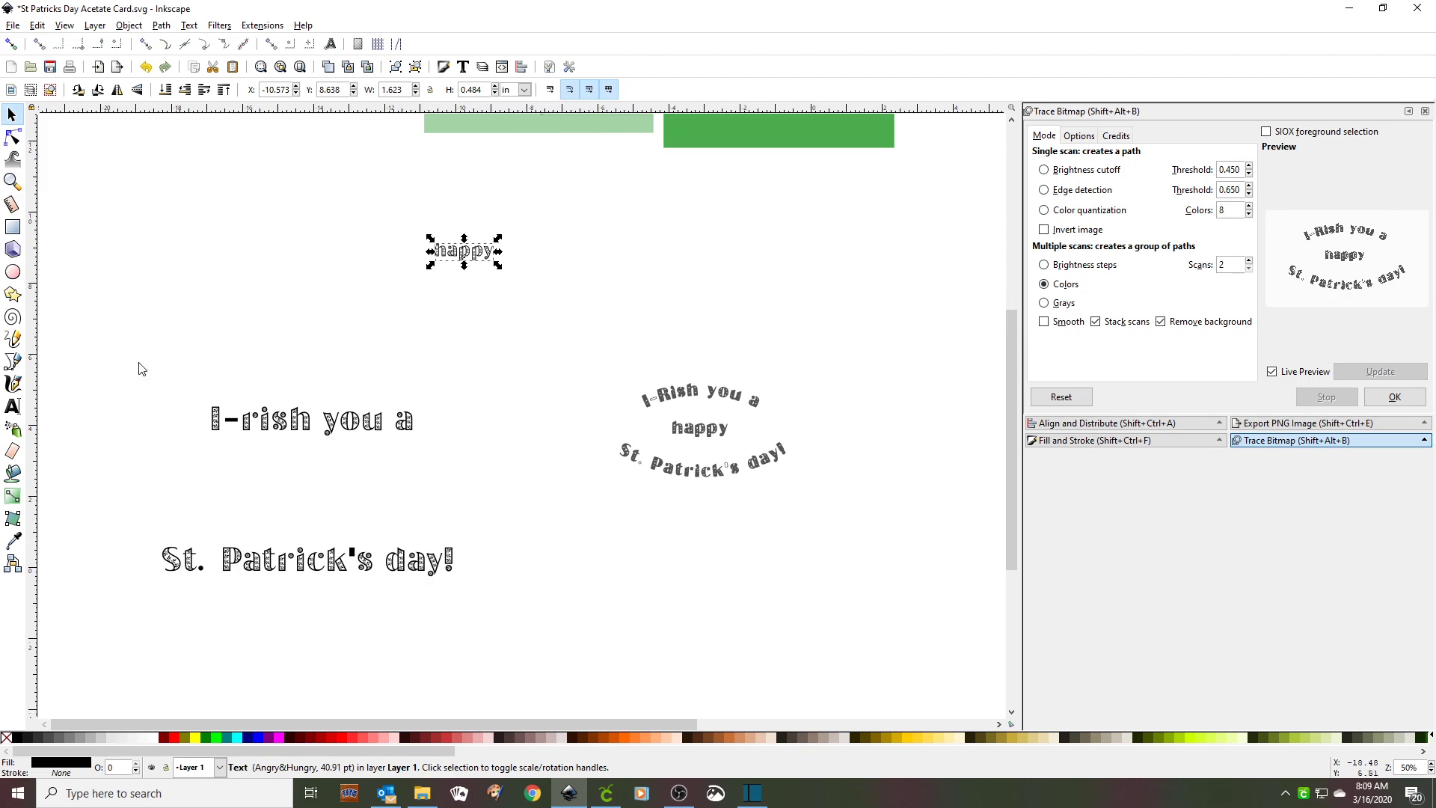
Step: Draw a red ellipse about 8.7 in wide and 5.1 in high, then move it partly over the "I-rish you a" line
{"action": "left_click", "coordinate": [13, 274]}
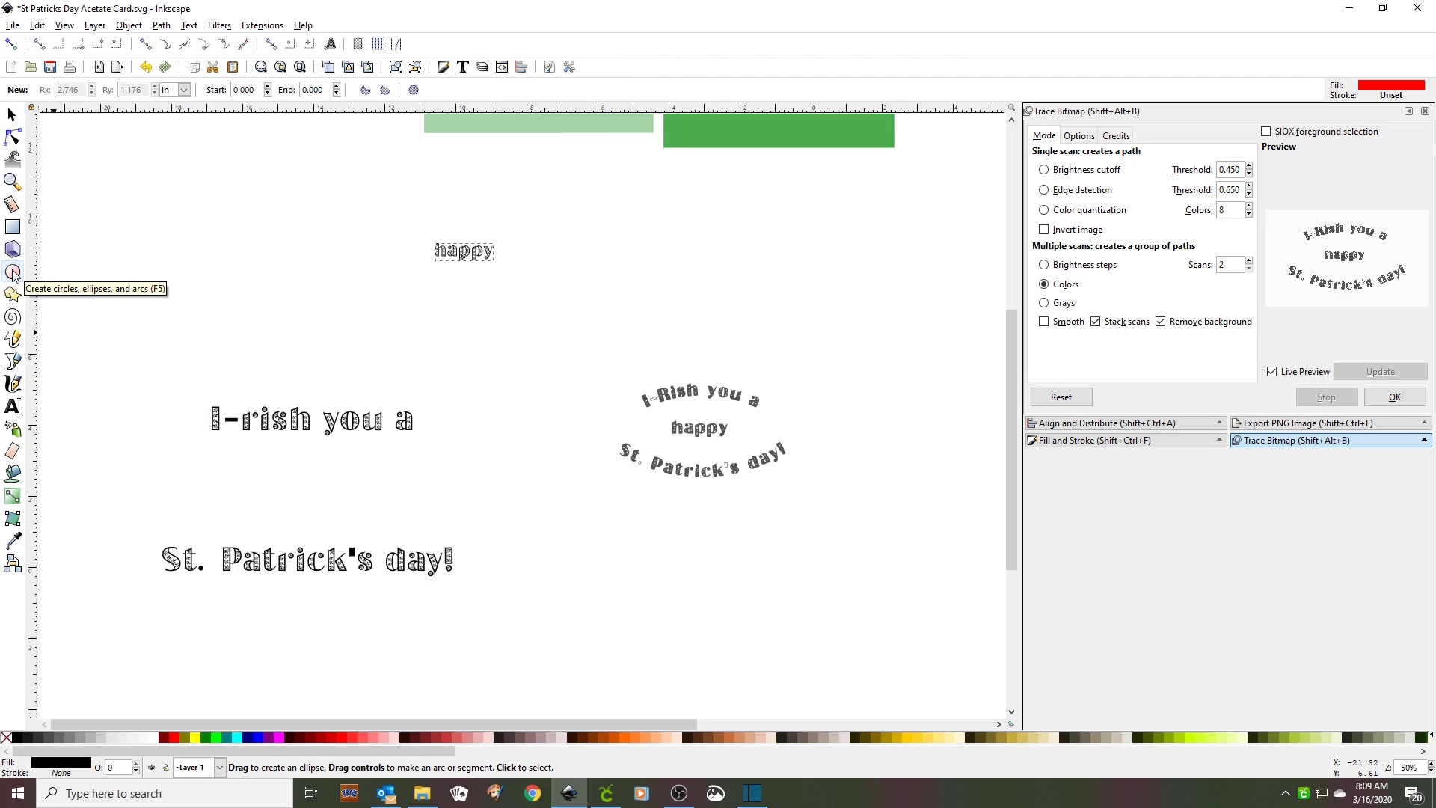
{"action": "left_click", "coordinate": [14, 272]}
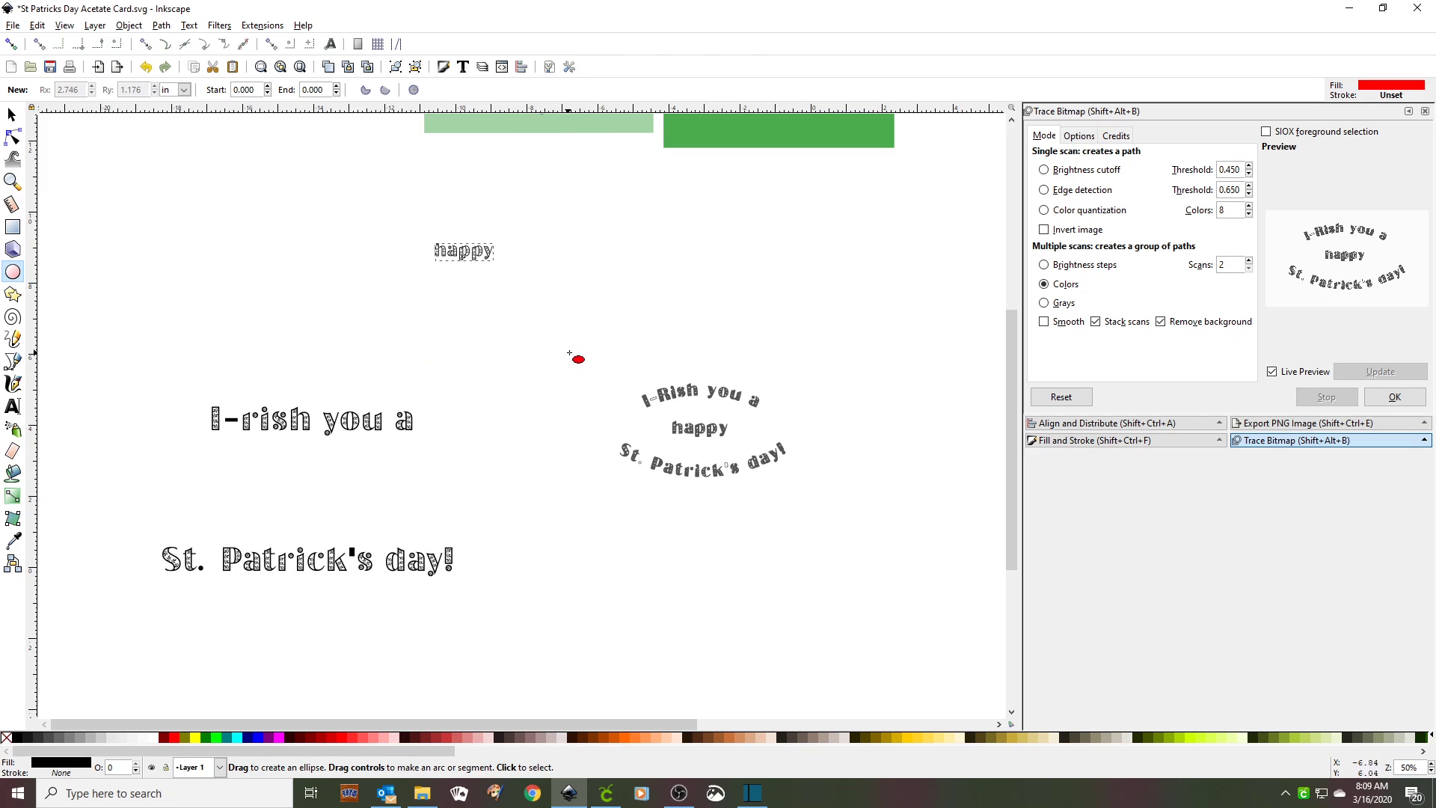
{"action": "left_click_drag", "start_coordinate": [570, 353], "coordinate": [880, 534]}
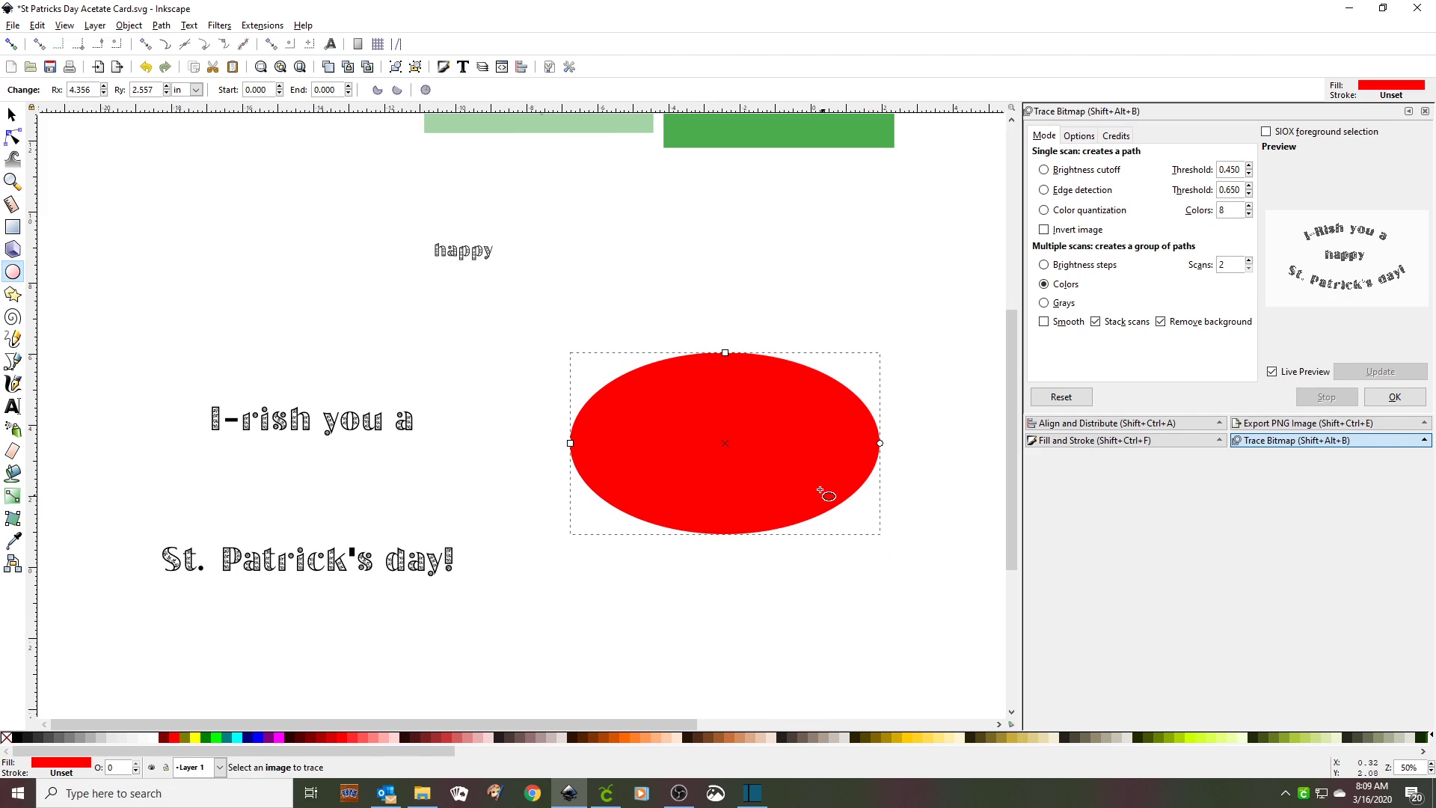
{"action": "left_click_drag", "start_coordinate": [757, 438], "coordinate": [632, 474]}
{"action": "key", "text": "Escape"}
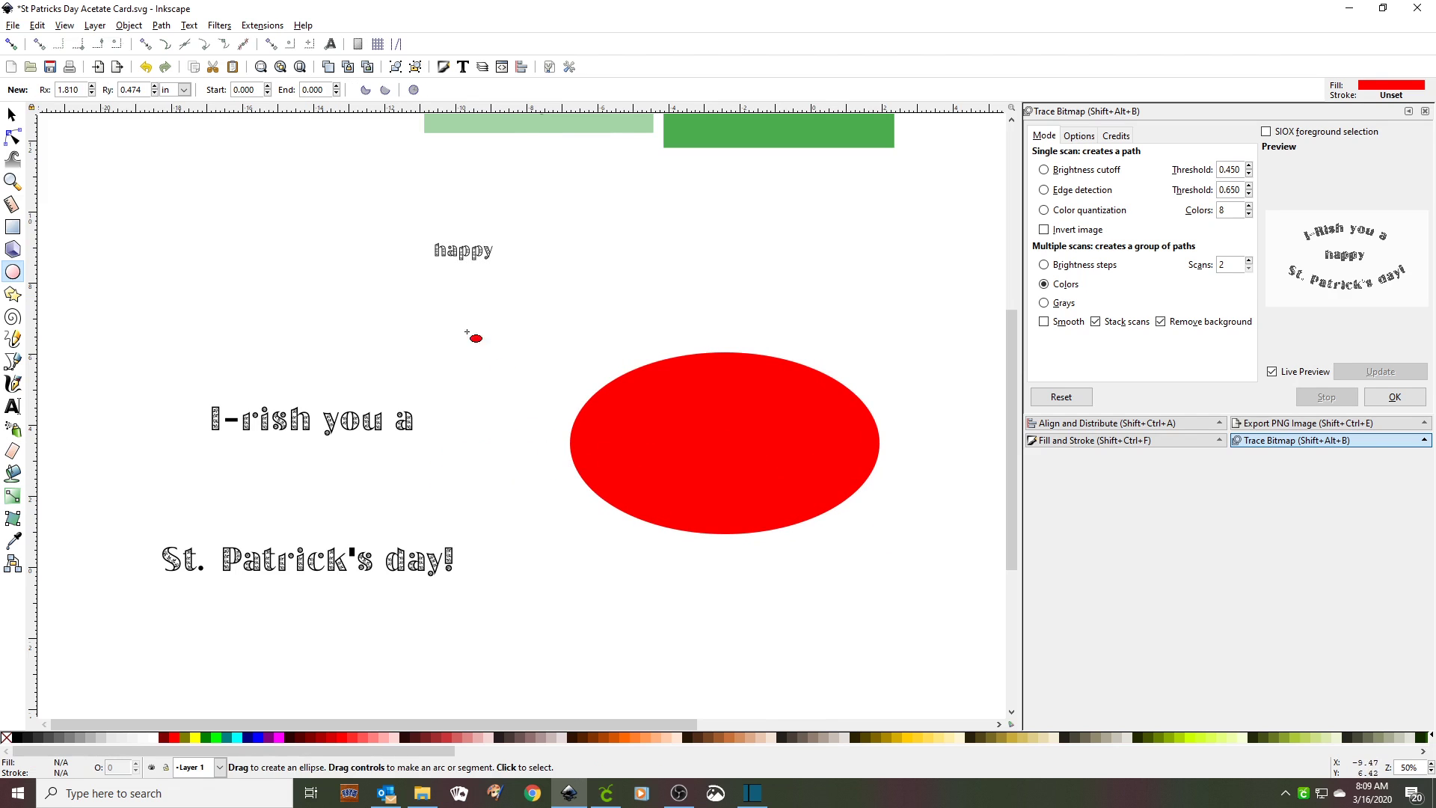
{"action": "left_click", "coordinate": [14, 116]}
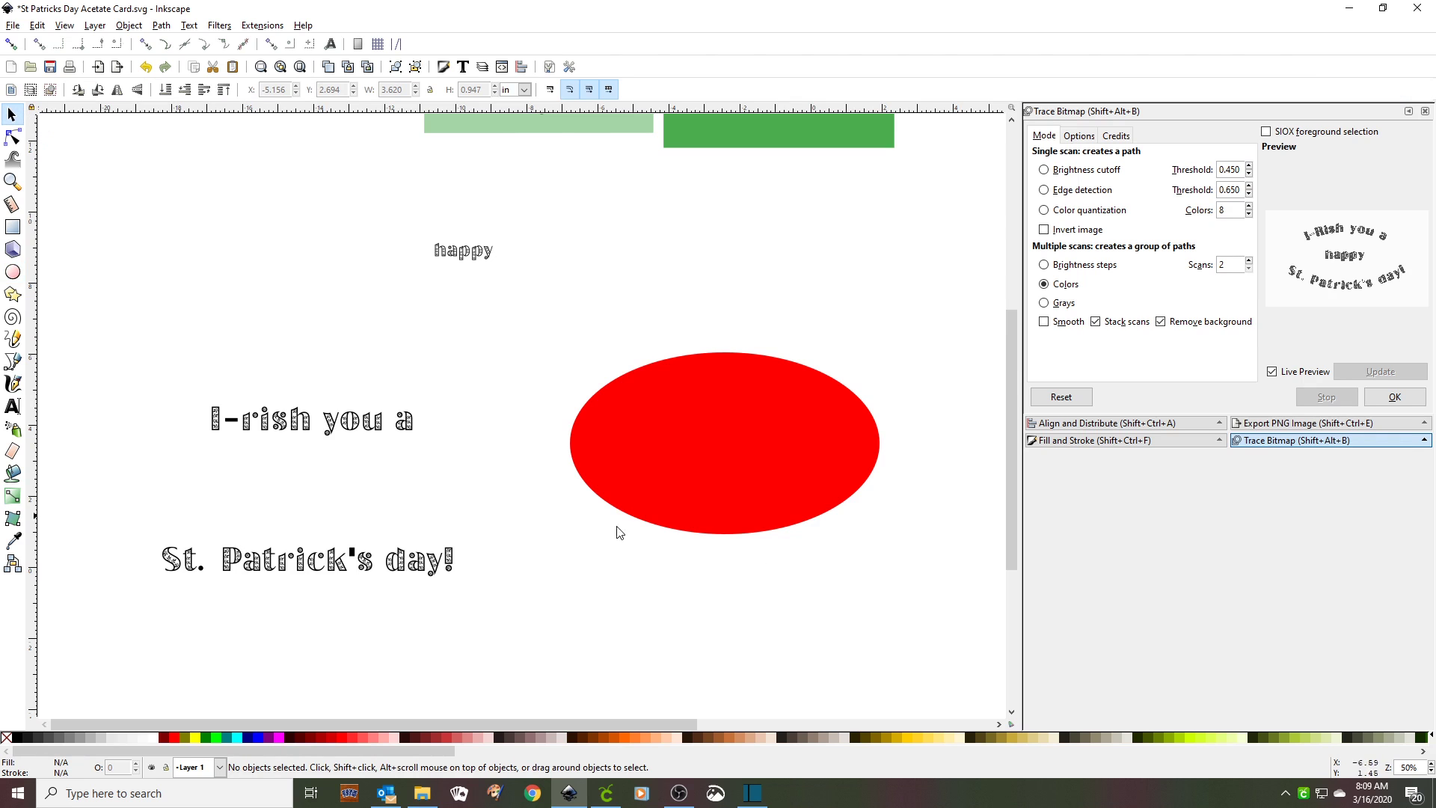
{"action": "mouse_move", "coordinate": [819, 501]}
{"action": "left_mouse_down"}
{"action": "mouse_move", "coordinate": [769, 452]}
{"action": "mouse_move", "coordinate": [527, 533]}
{"action": "mouse_move", "coordinate": [380, 523]}
{"action": "mouse_move", "coordinate": [727, 521]}
{"action": "mouse_move", "coordinate": [730, 589]}
{"action": "mouse_move", "coordinate": [513, 452]}
{"action": "left_mouse_up"}
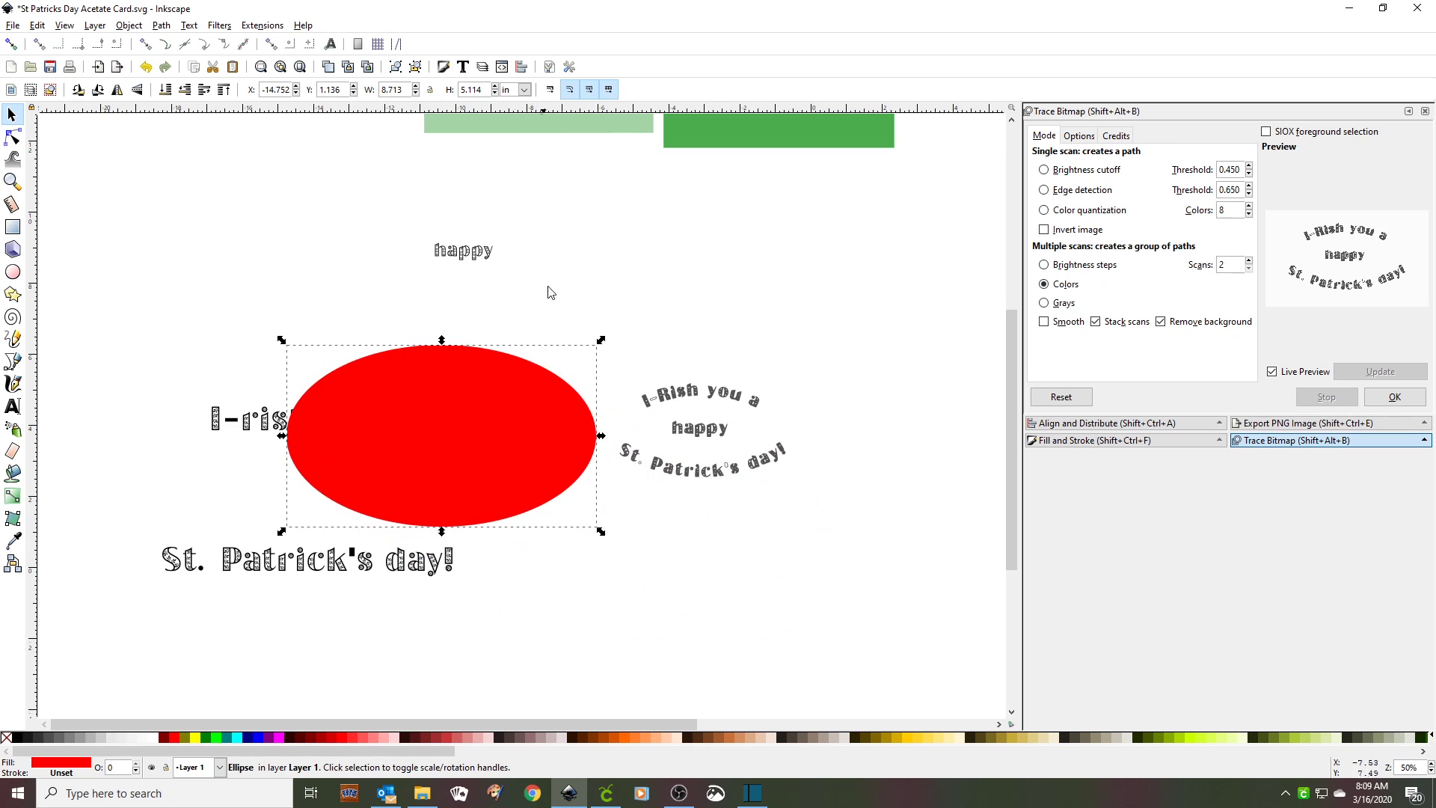
Step: Put the "I-rish you a" text on the ellipse's path
{"action": "left_click", "coordinate": [224, 420], "text": "shift"}
{"action": "left_click", "coordinate": [189, 25]}
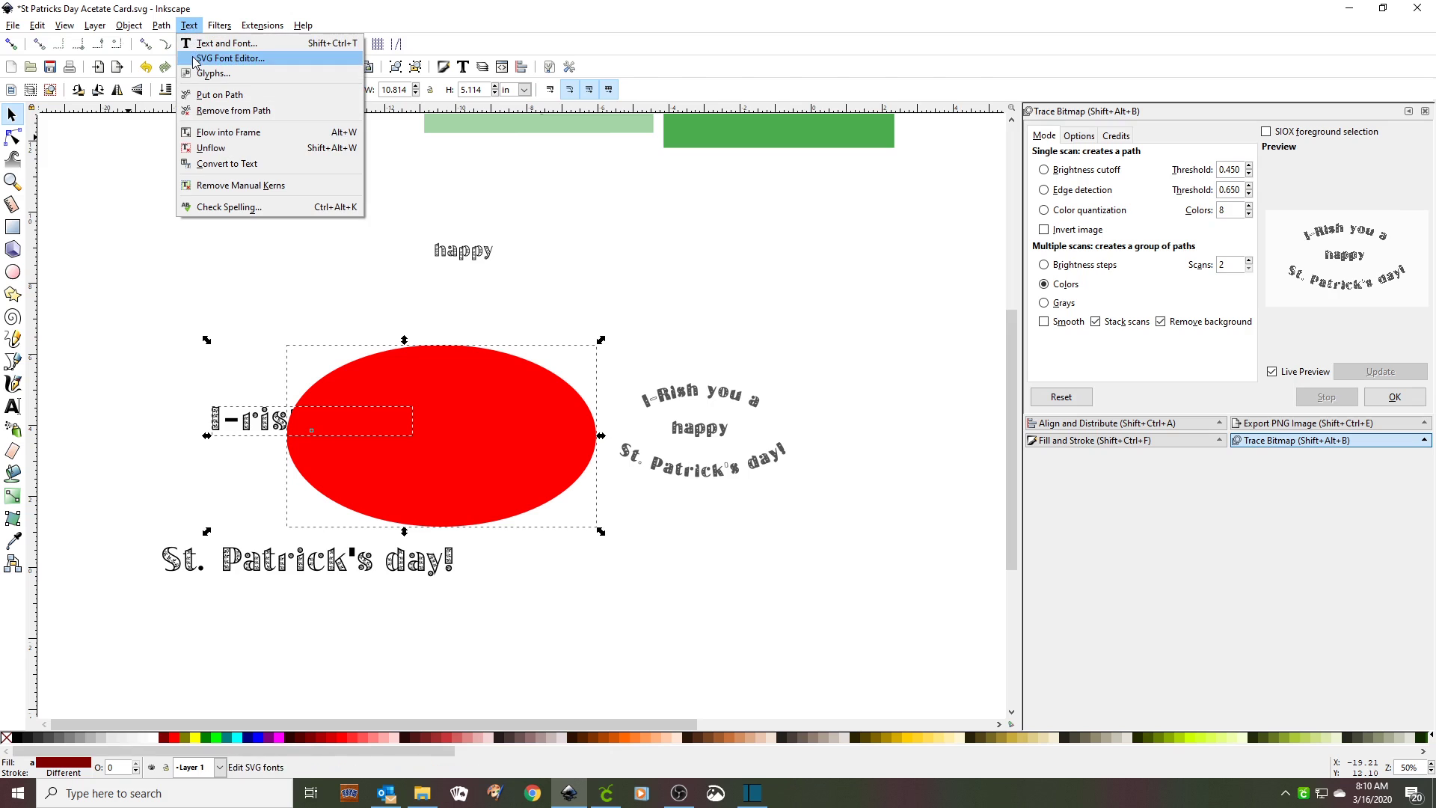
{"action": "left_click", "coordinate": [209, 94]}
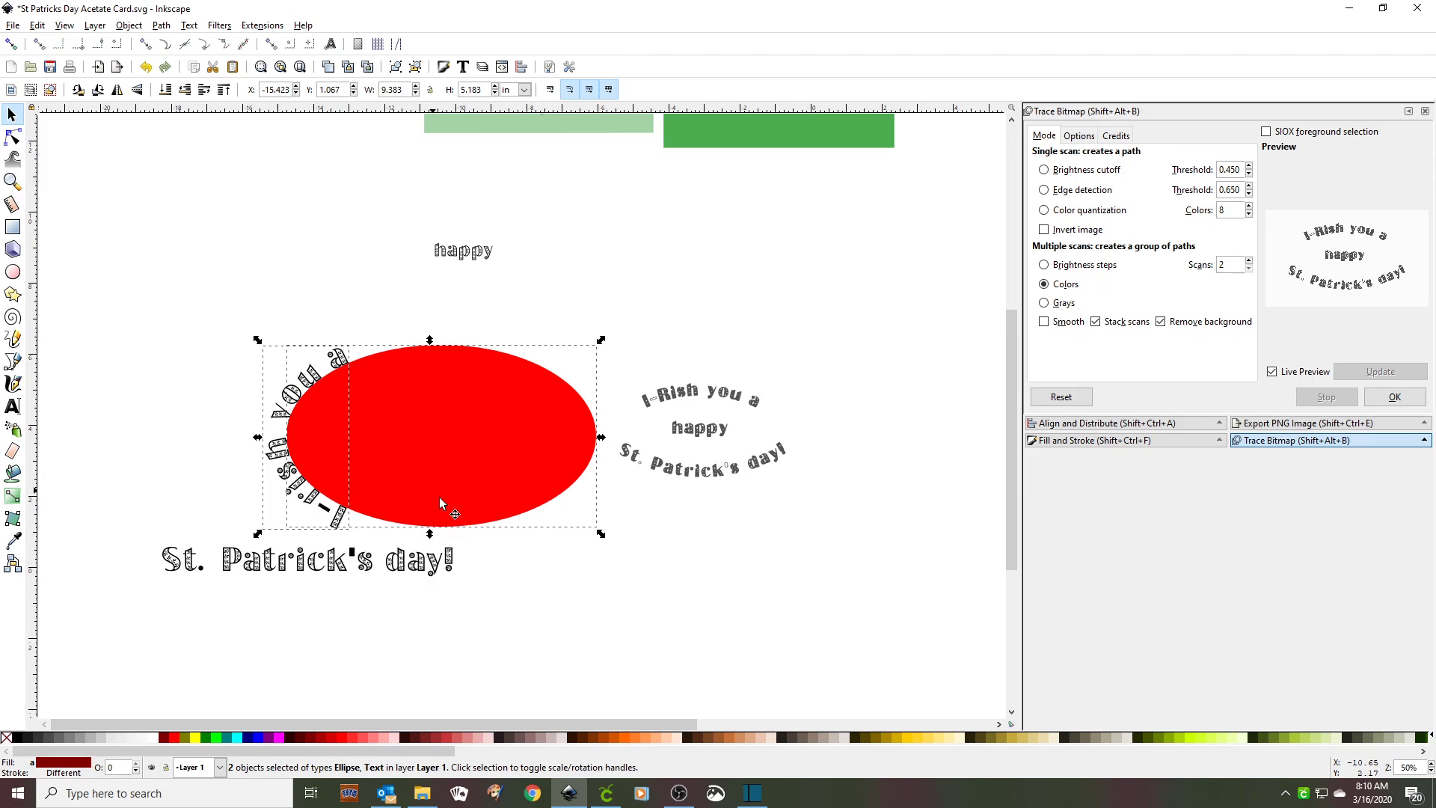
Step: Reshape the ellipse to about 4.2 in wide and 7.7 in high, then rotate it 90° clockwise so the text arches over it
{"action": "left_click", "coordinate": [597, 448]}
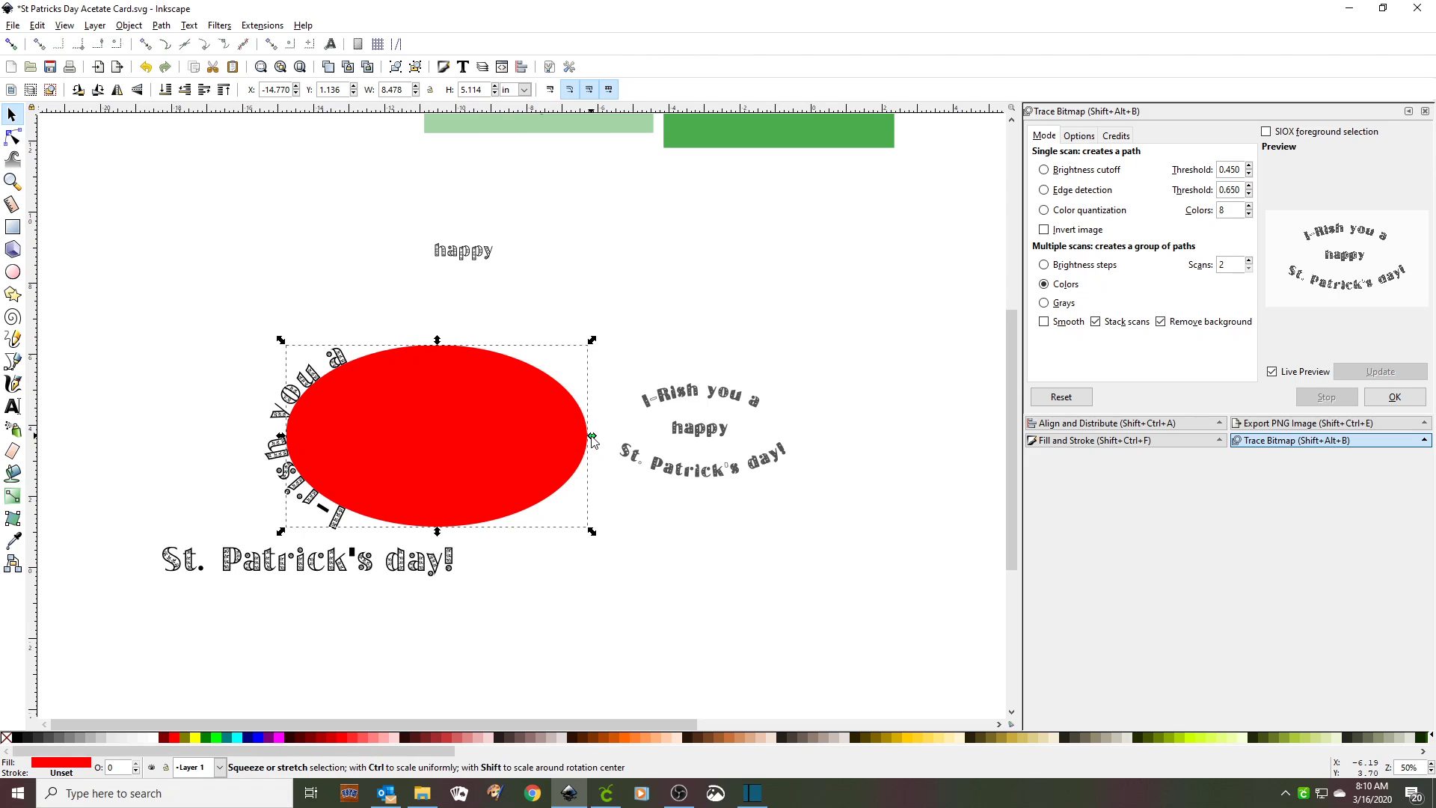
{"action": "left_click_drag", "start_coordinate": [592, 437], "coordinate": [440, 438]}
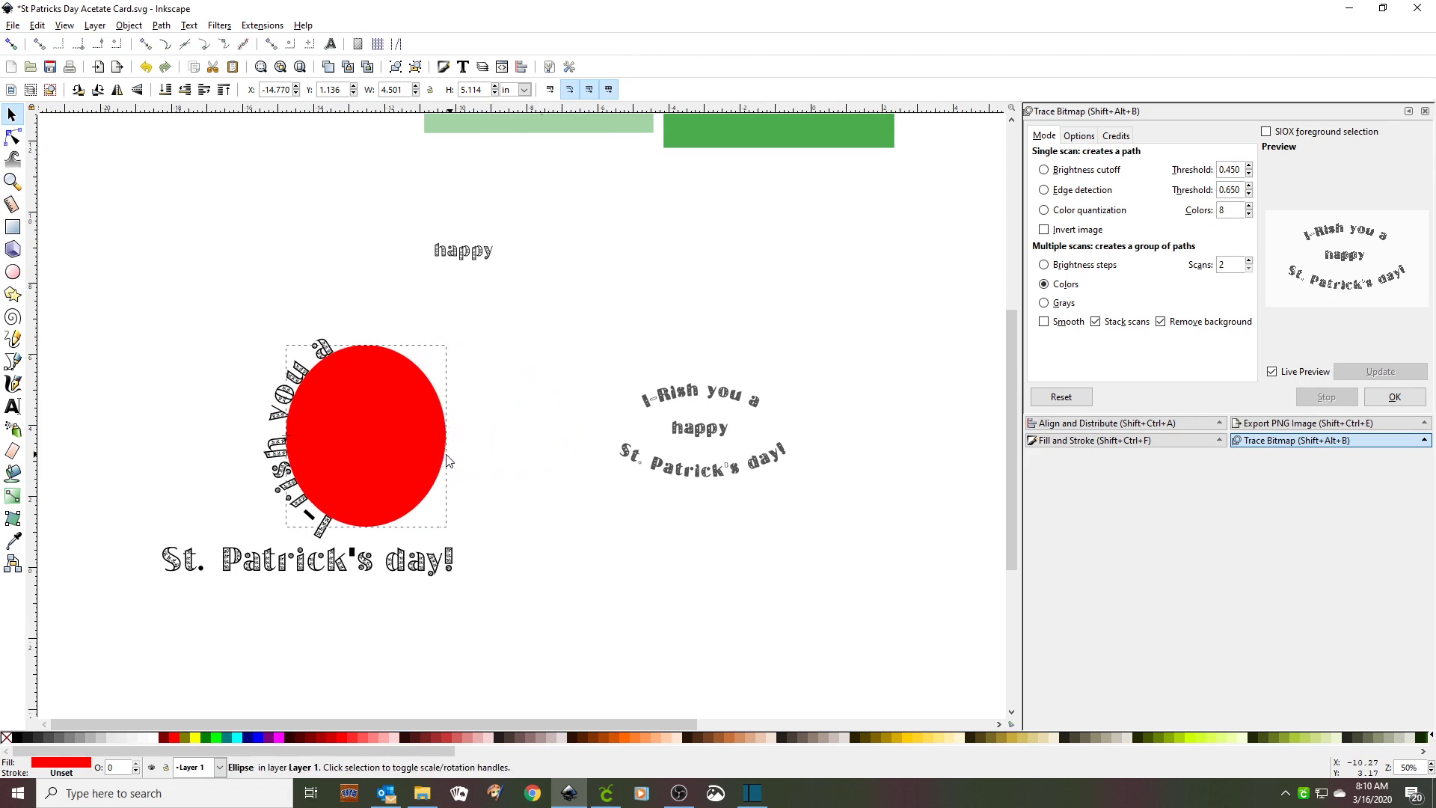
{"action": "left_click_drag", "start_coordinate": [361, 531], "coordinate": [347, 624]}
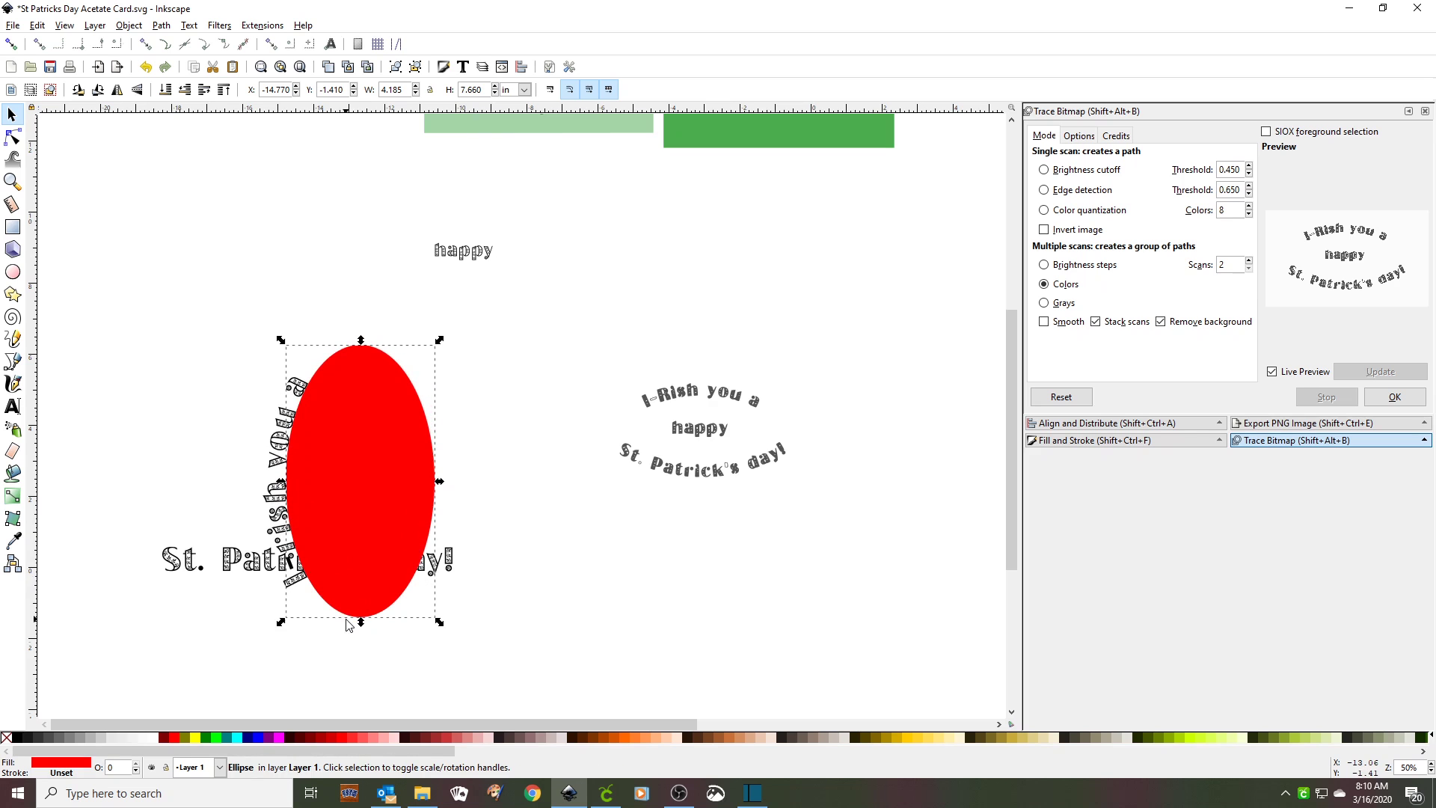
{"action": "left_click", "coordinate": [346, 398]}
{"action": "left_click_drag", "start_coordinate": [439, 339], "coordinate": [454, 533]}
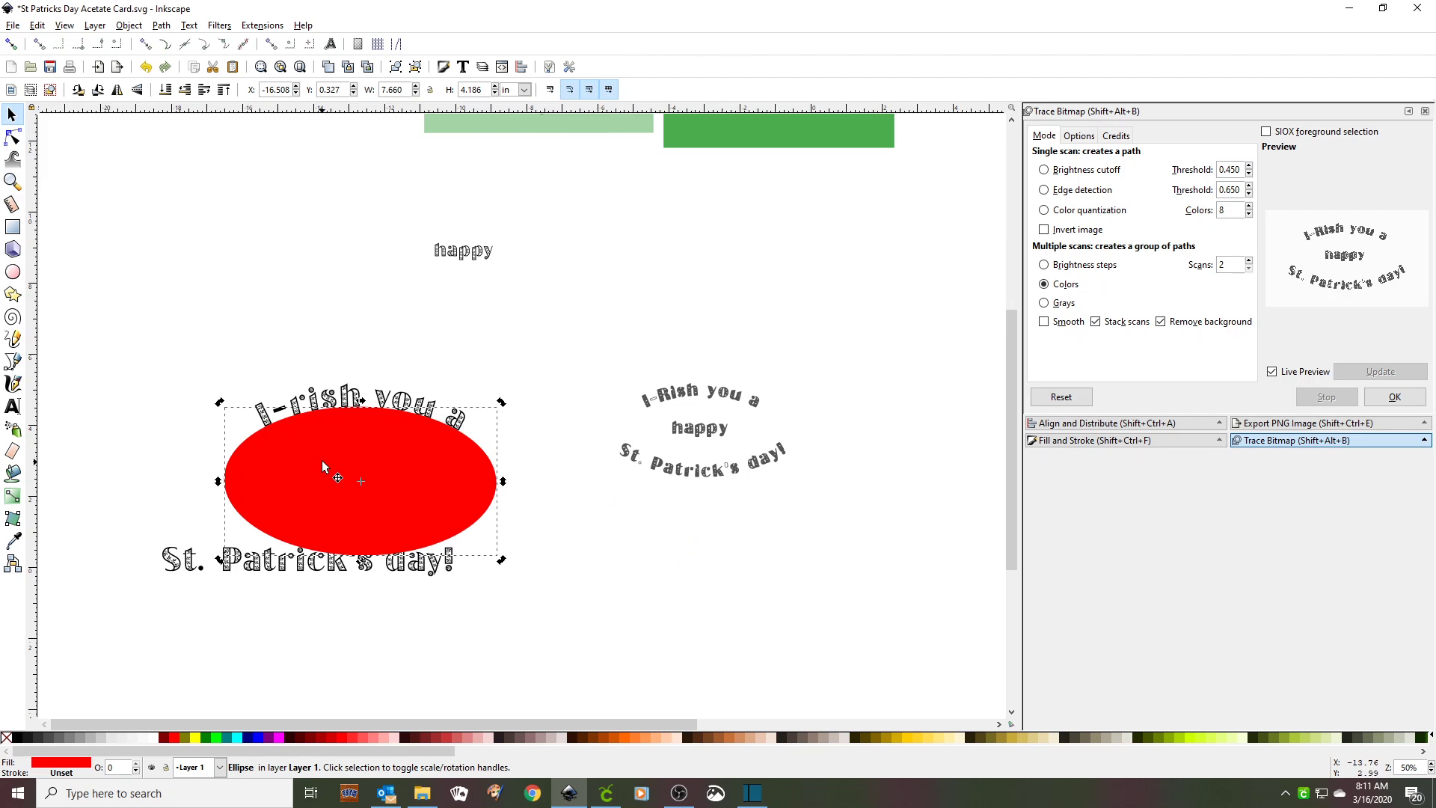
Step: Convert the curved "I-rish you a" text from object to path
{"action": "left_click", "coordinate": [362, 407]}
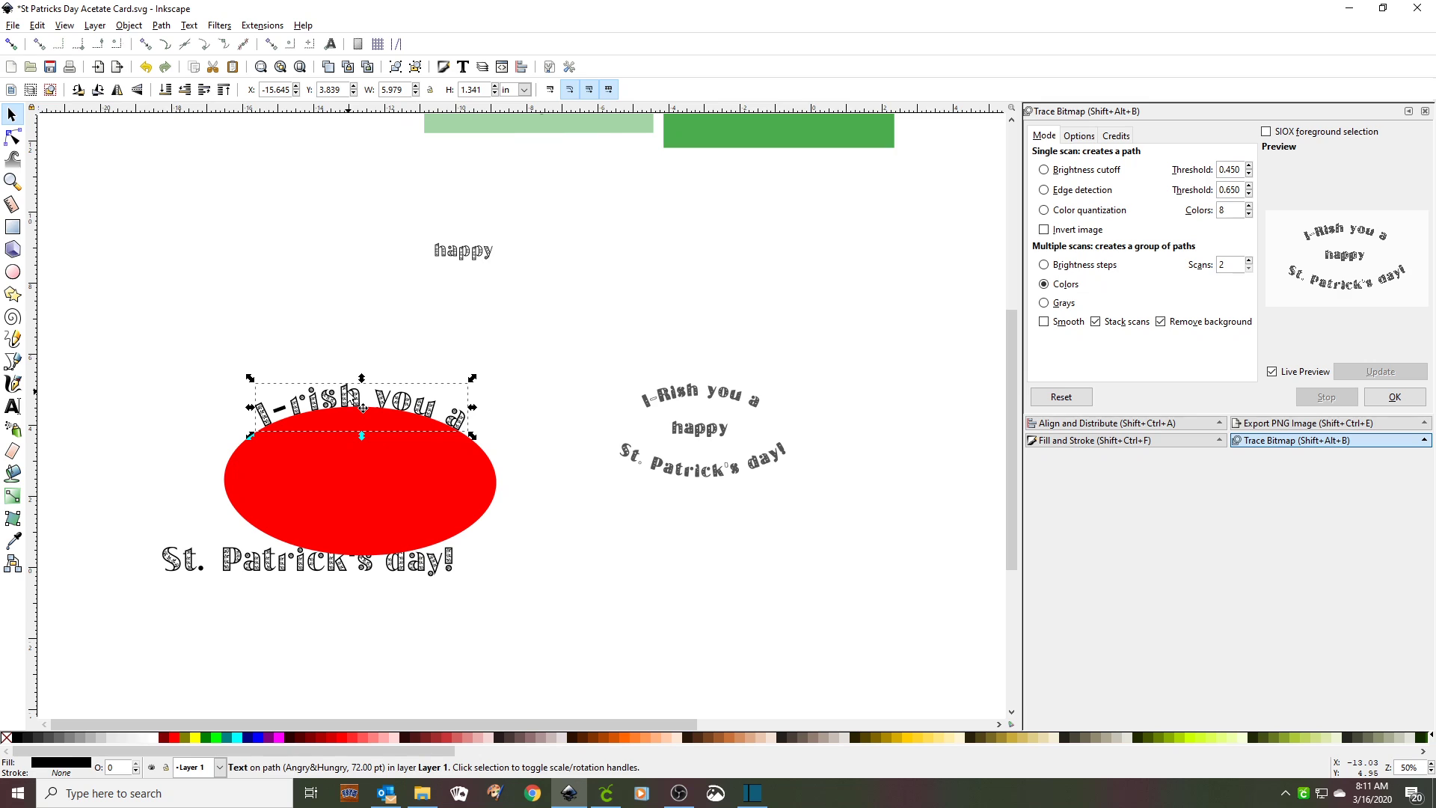
{"action": "left_click", "coordinate": [160, 27]}
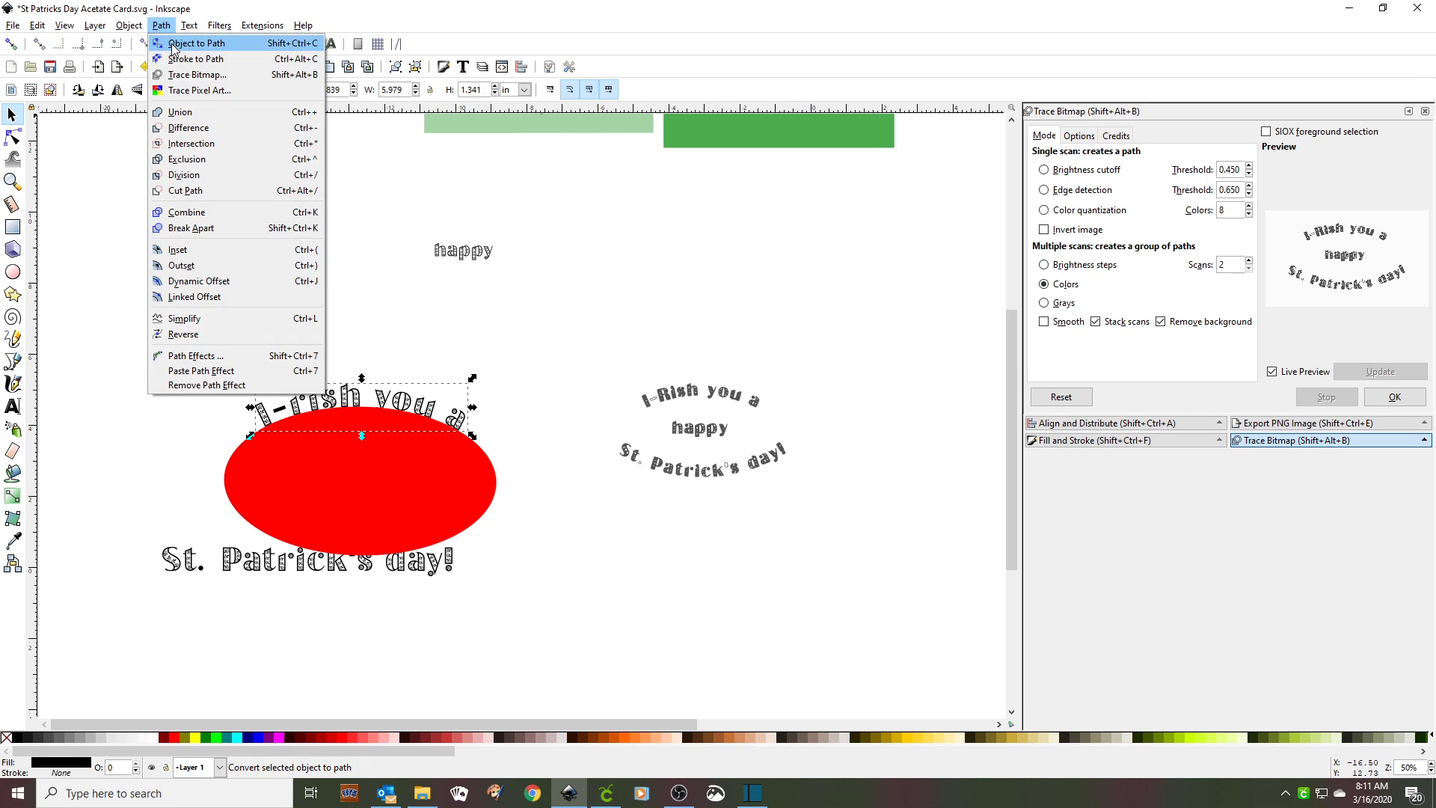
{"action": "left_click", "coordinate": [173, 45]}
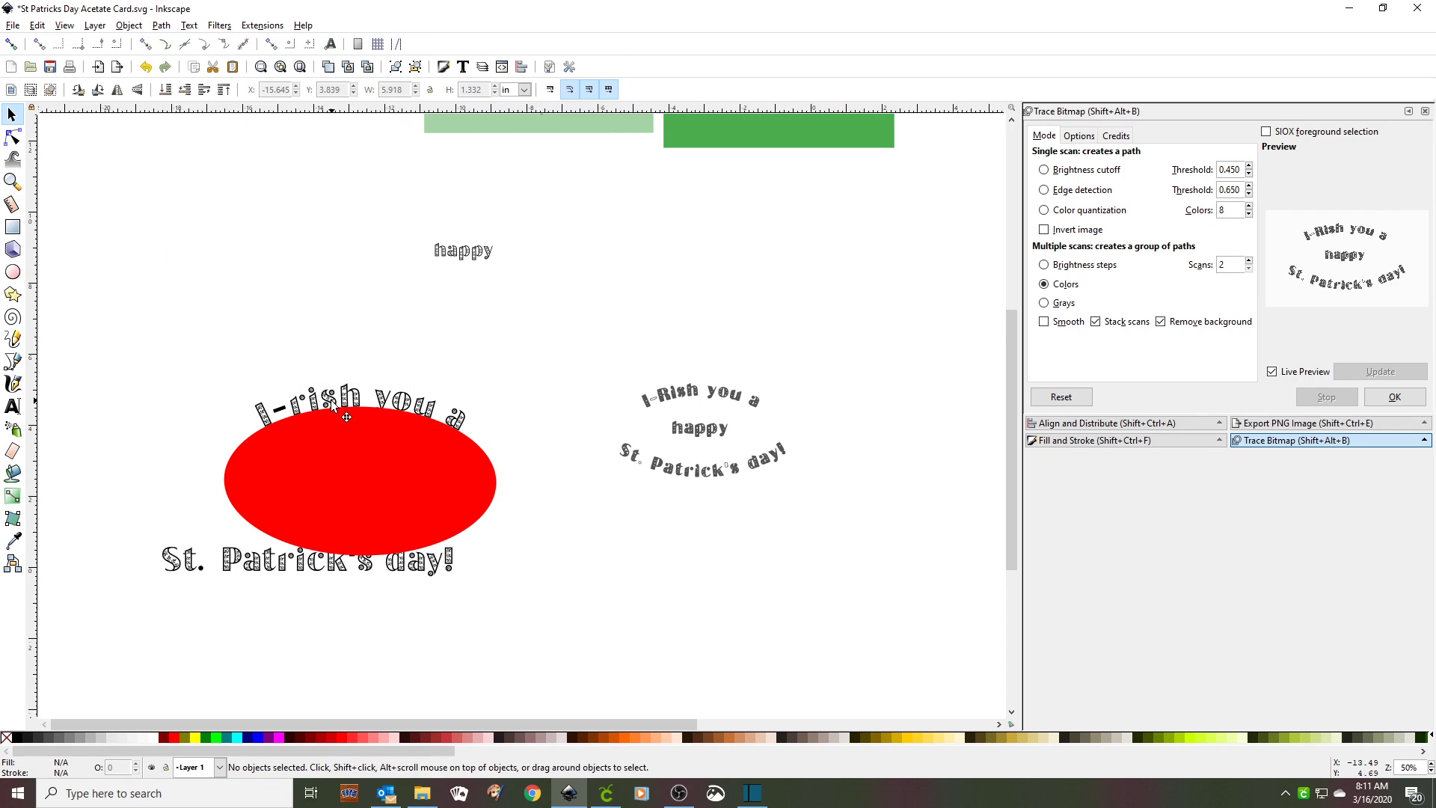
Step: Scale the curved "I-rish you a" to the reference's size, about 3.5 in wide, and centre it just above "happy"
{"action": "left_click_drag", "start_coordinate": [338, 408], "coordinate": [682, 405]}
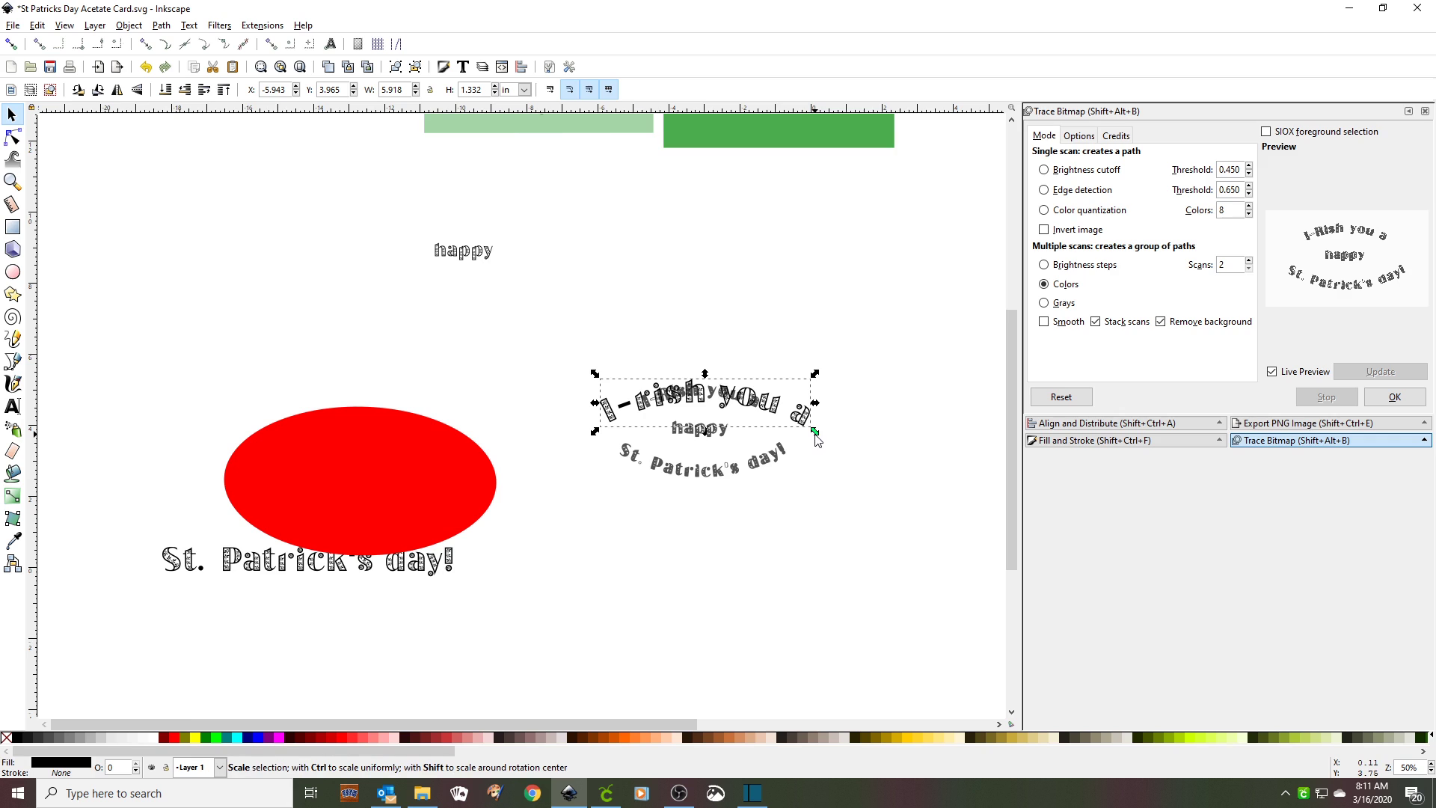
{"action": "left_click_drag", "start_coordinate": [813, 432], "coordinate": [480, 217]}
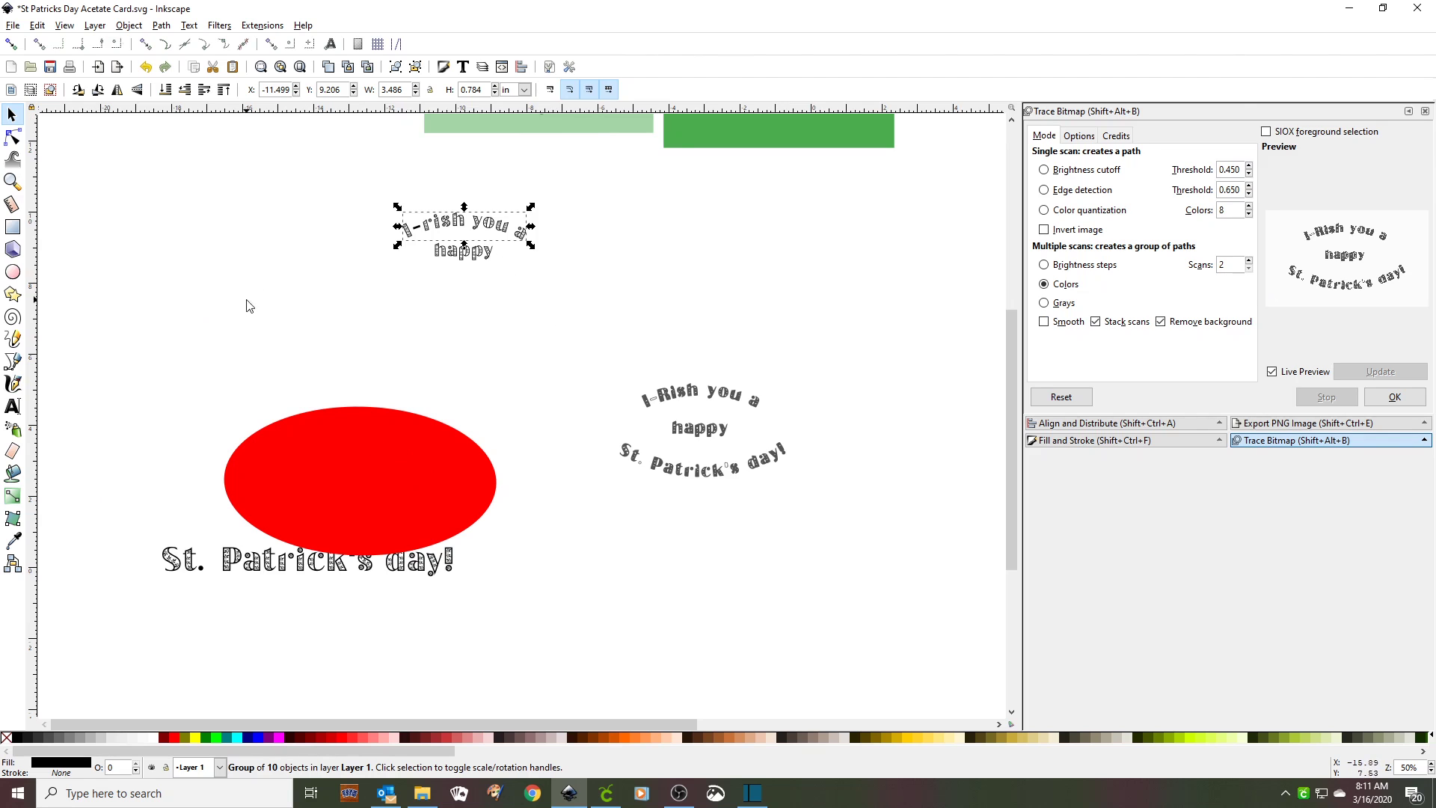
{"action": "key", "text": "Left"}
{"action": "key", "text": "Left"}
{"action": "key", "text": "Left"}
{"action": "key", "text": "Down"}
{"action": "key", "text": "Down"}
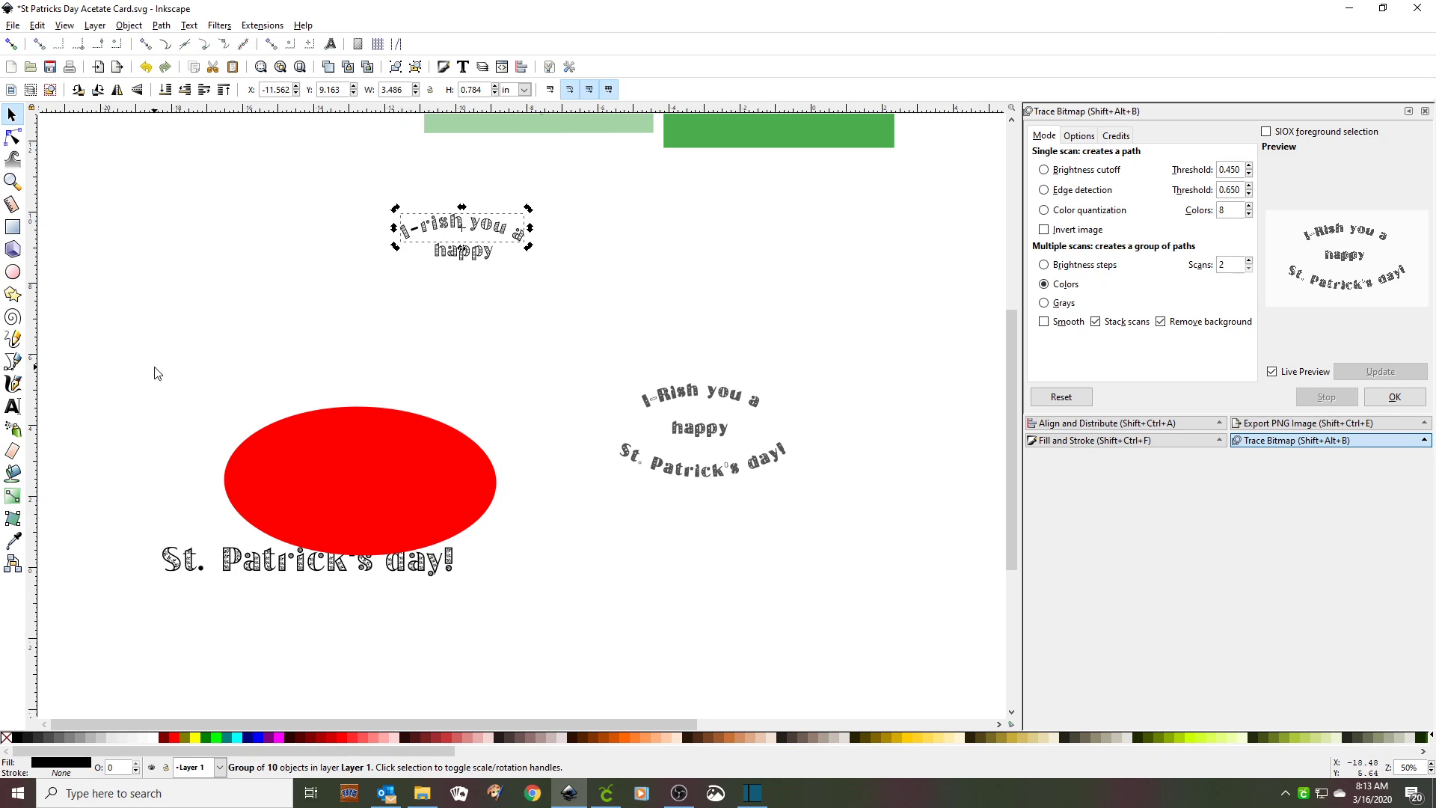
Step: Put the "St. Patrick's day!" text on the red ellipse's path
{"action": "left_click_drag", "start_coordinate": [65, 368], "coordinate": [588, 618]}
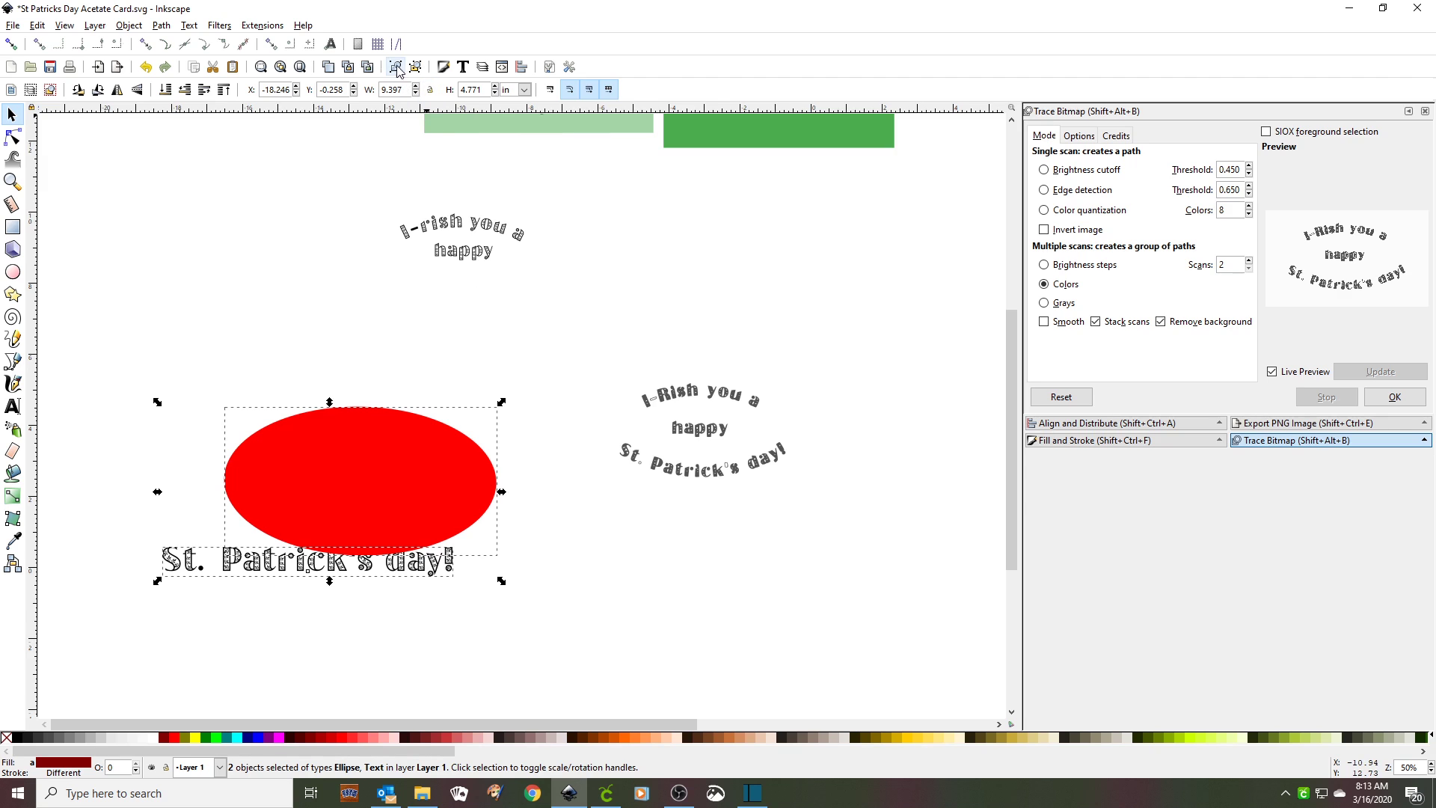
{"action": "left_click", "coordinate": [189, 25]}
{"action": "left_click", "coordinate": [200, 99]}
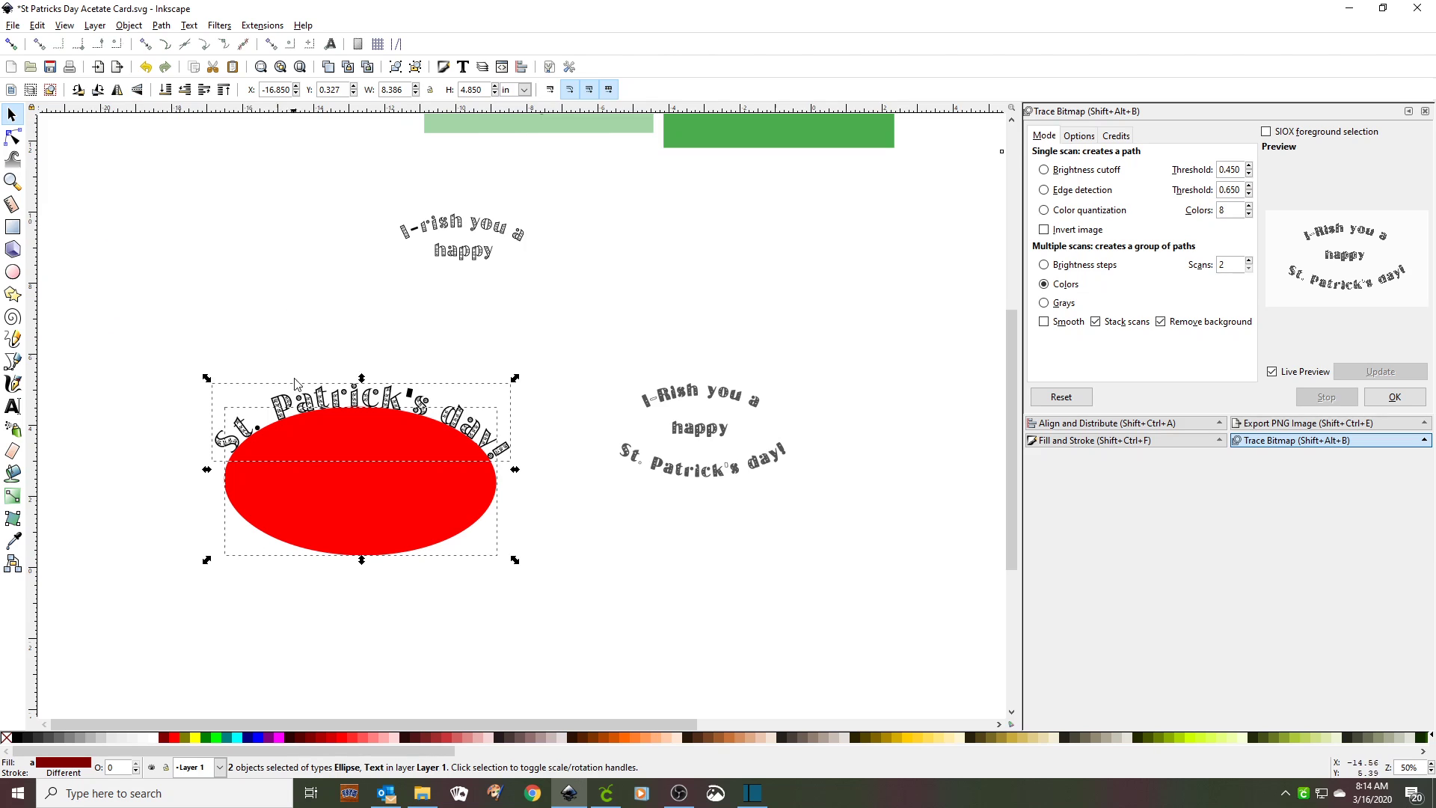
Step: Flip the ellipse and its "St. Patrick's day!" text vertically together so the text curves along the ellipse's lower edge
{"action": "left_click", "coordinate": [318, 413]}
{"action": "left_click", "coordinate": [291, 255]}
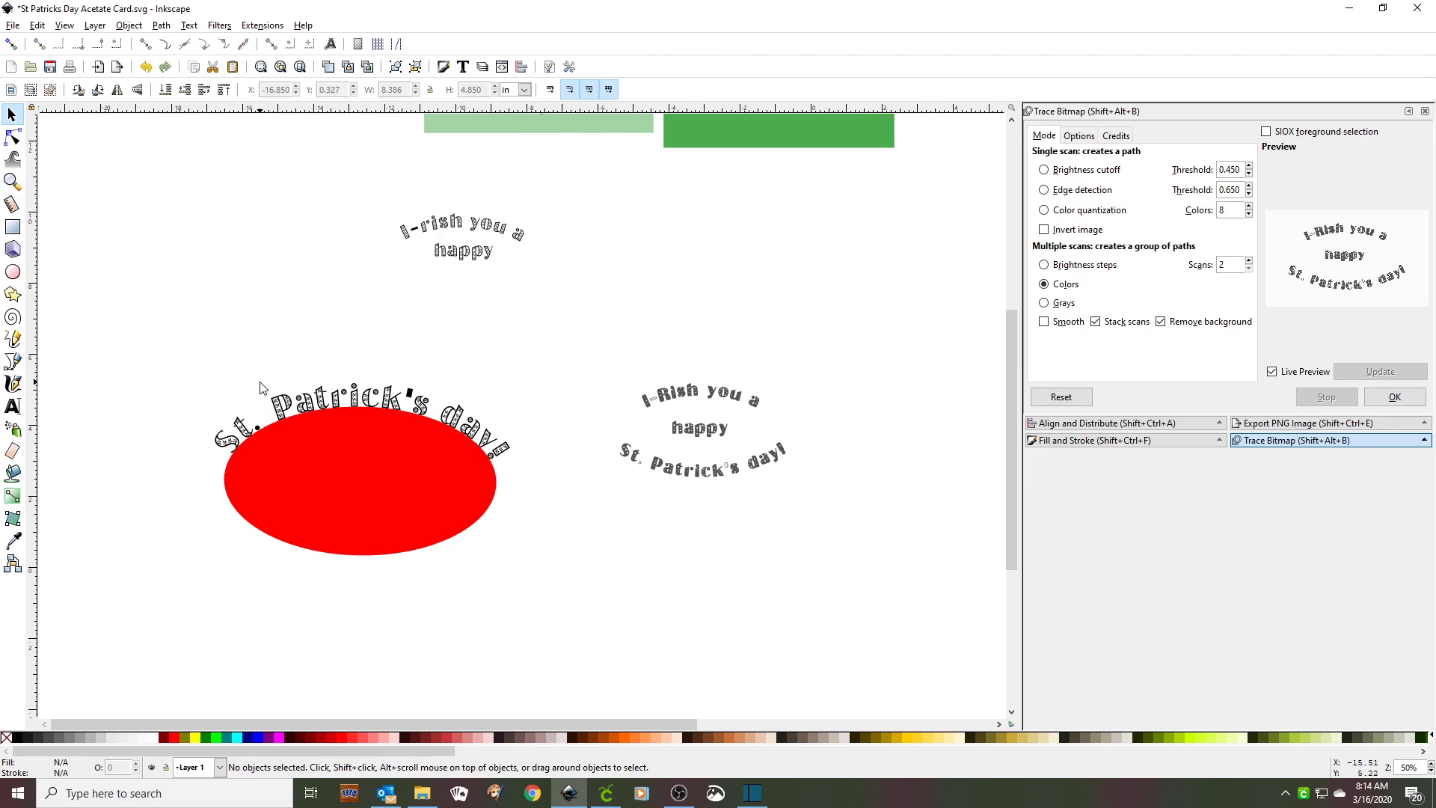
{"action": "left_click", "coordinate": [283, 412]}
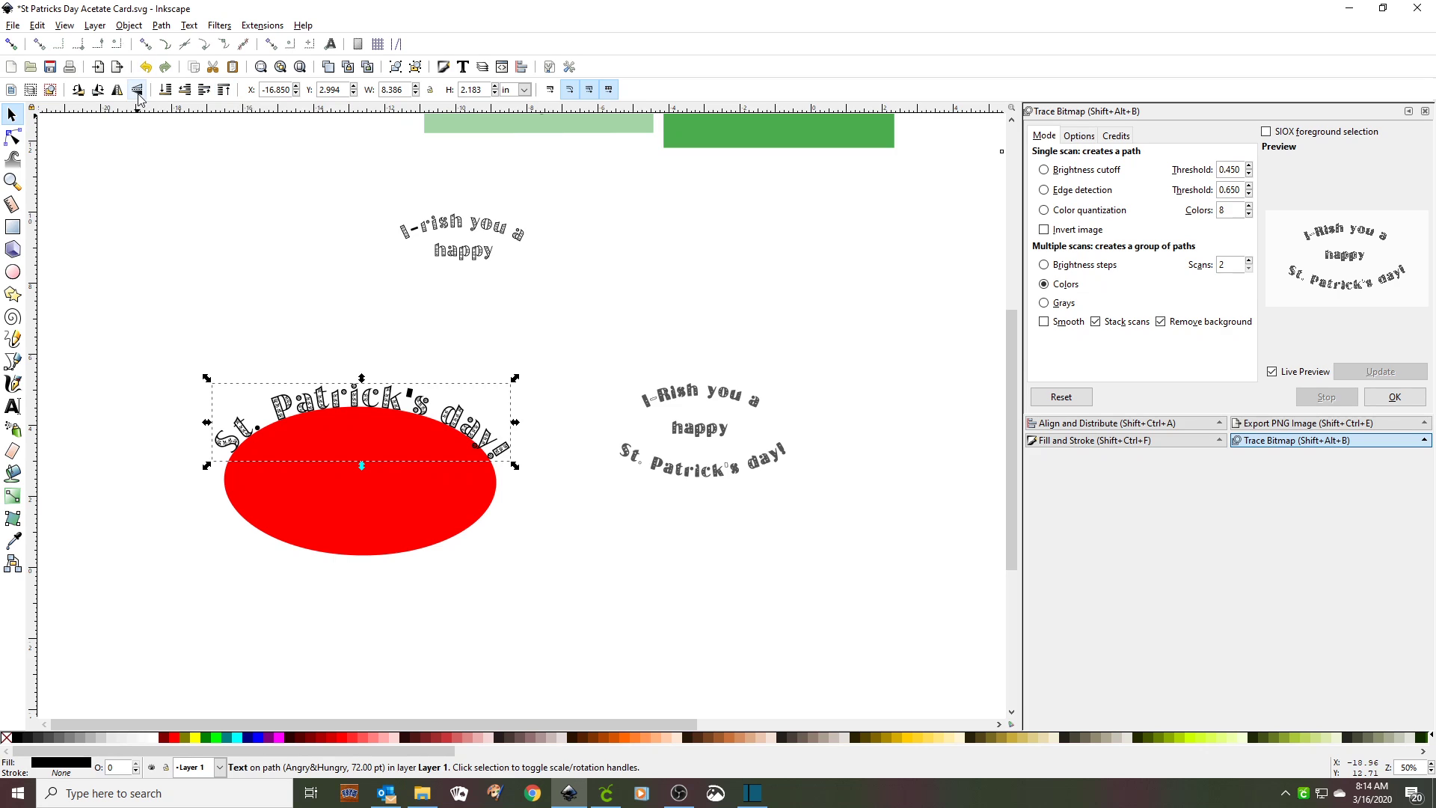
{"action": "left_click_drag", "start_coordinate": [124, 321], "coordinate": [533, 577]}
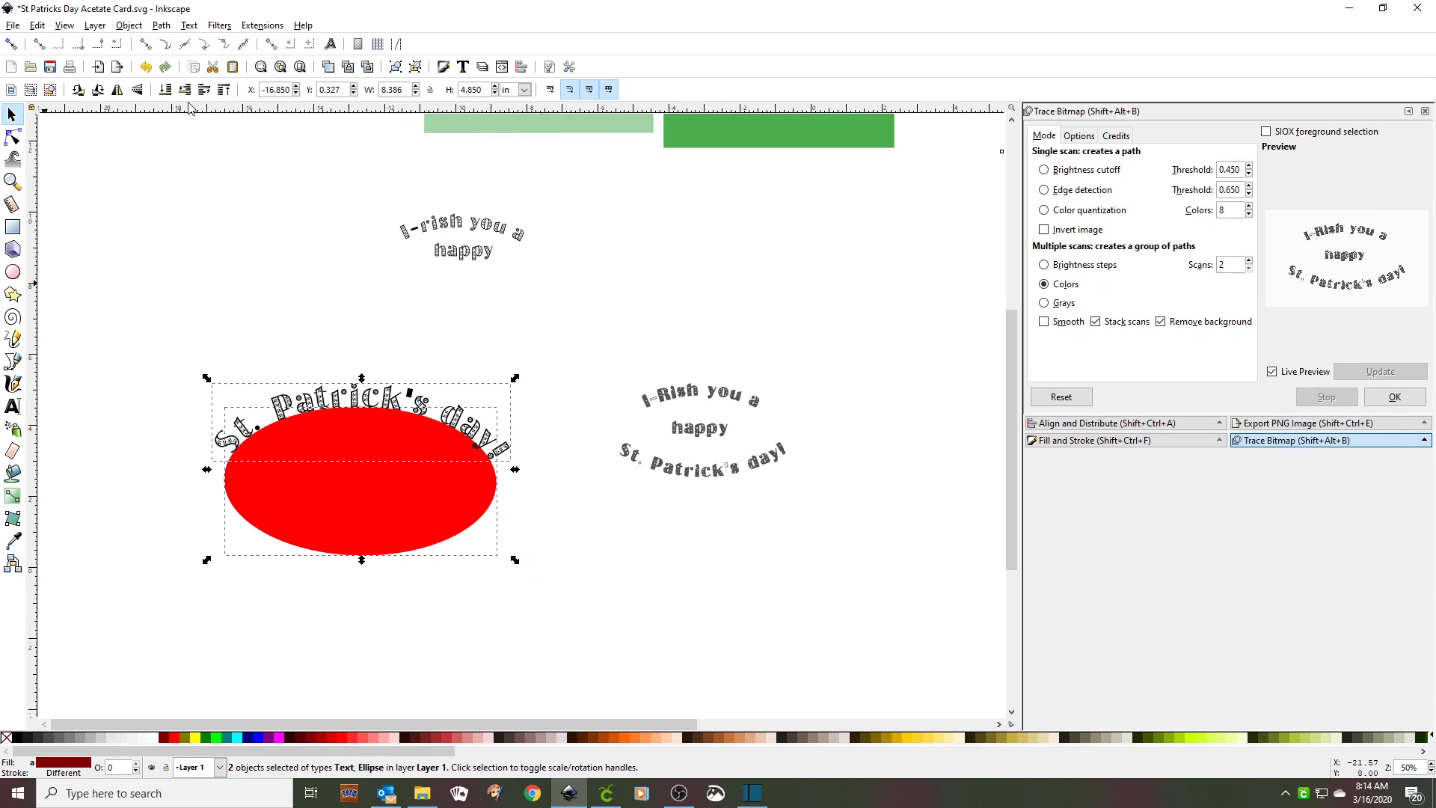
{"action": "left_click", "coordinate": [137, 90]}
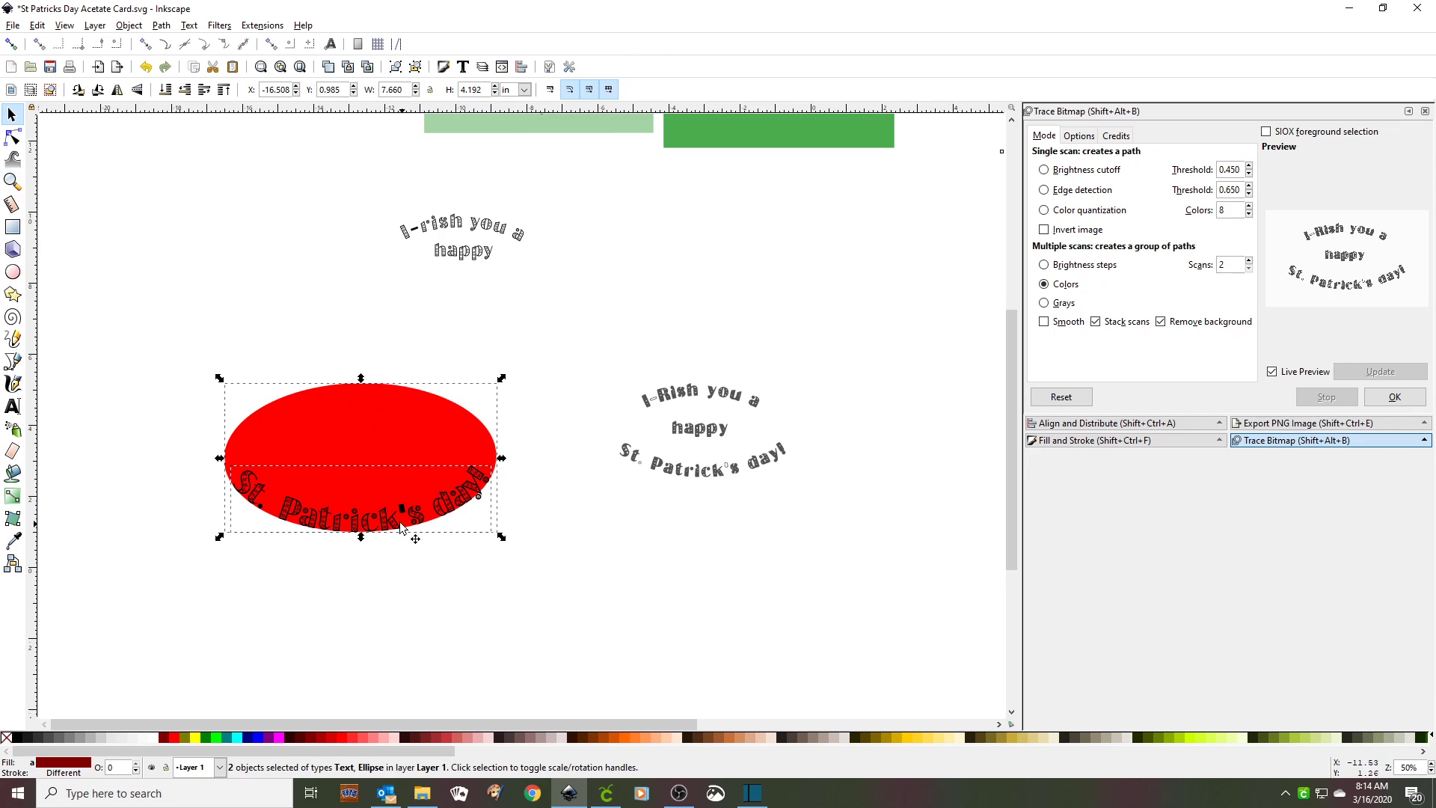
Step: Convert the downward-curved "St. Patrick's day!" text from object to path
{"action": "left_click", "coordinate": [403, 572]}
{"action": "left_click", "coordinate": [389, 522]}
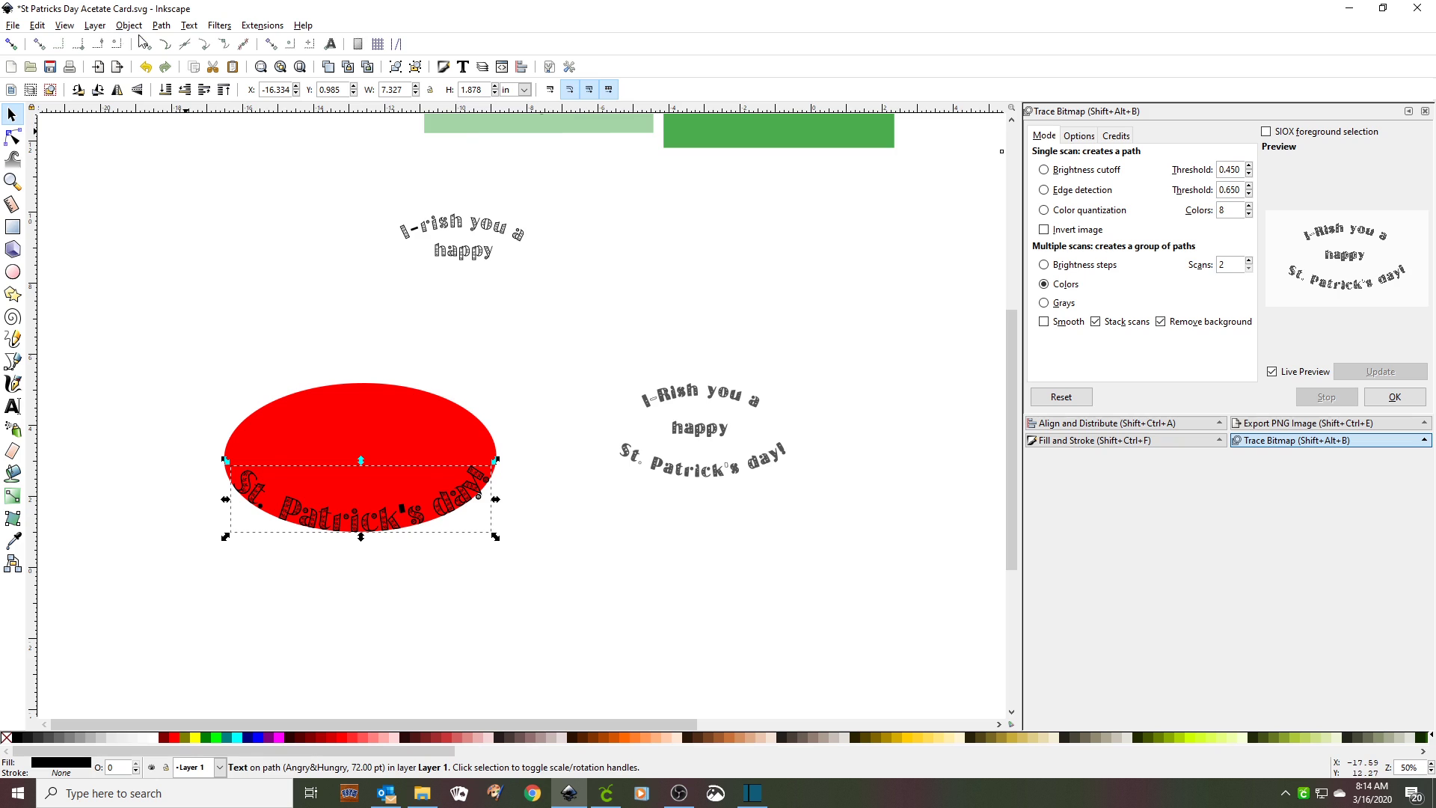
{"action": "left_click", "coordinate": [161, 25]}
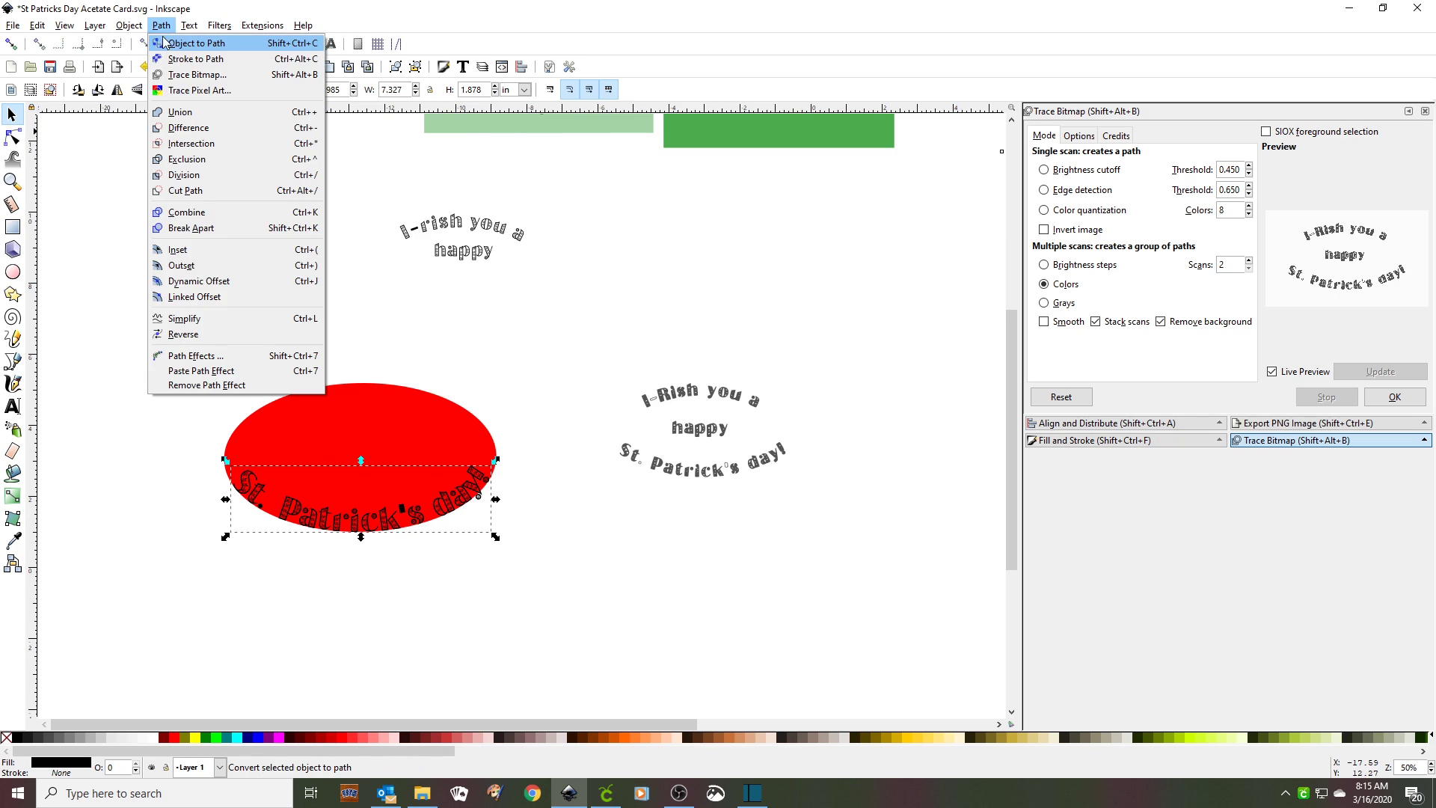
{"action": "left_click", "coordinate": [171, 45]}
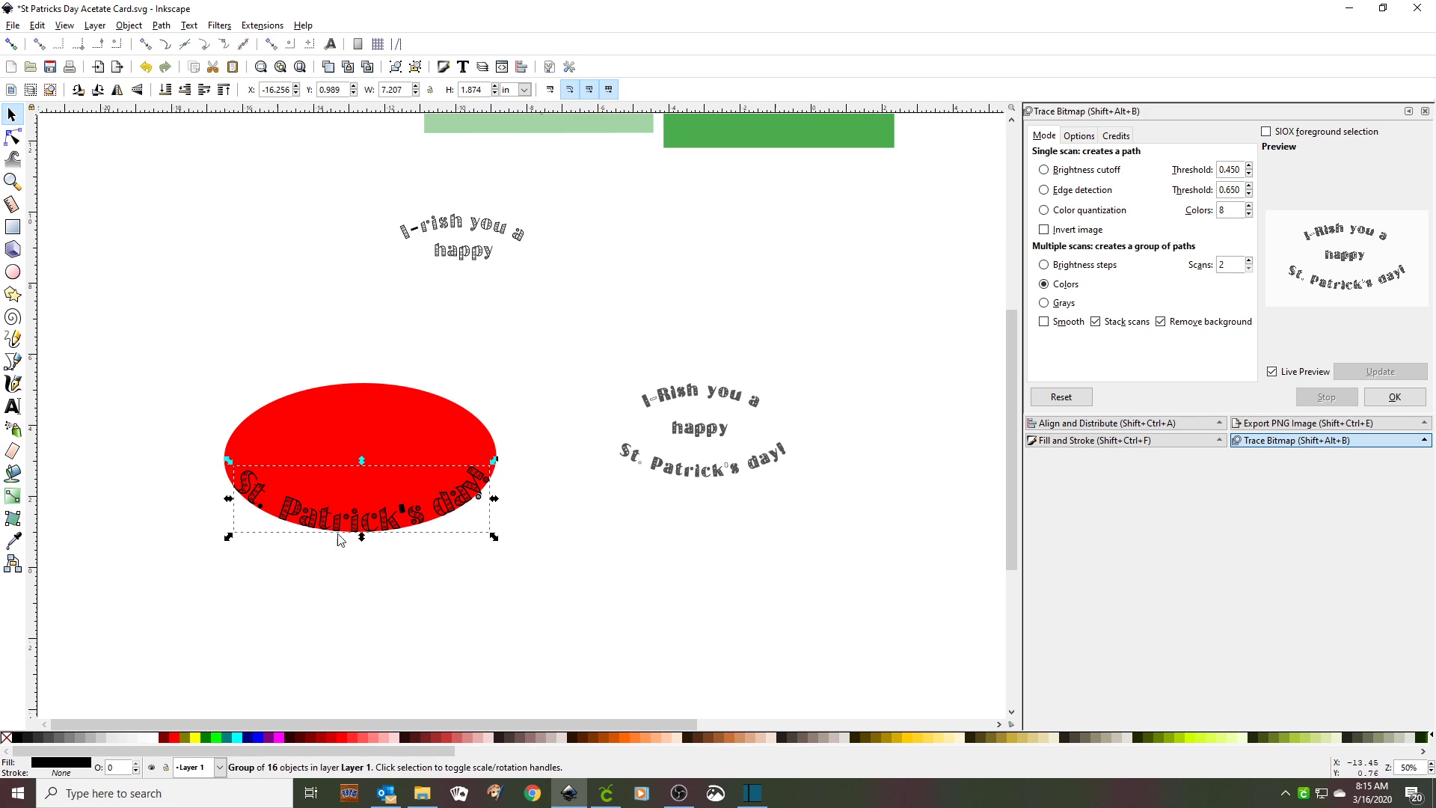
Step: Move the ellipse off the curved "St. Patrick's day!", scale that text to about 4.8 in wide against the reference, and place it below "happy"
{"action": "left_click_drag", "start_coordinate": [396, 428], "coordinate": [324, 299]}
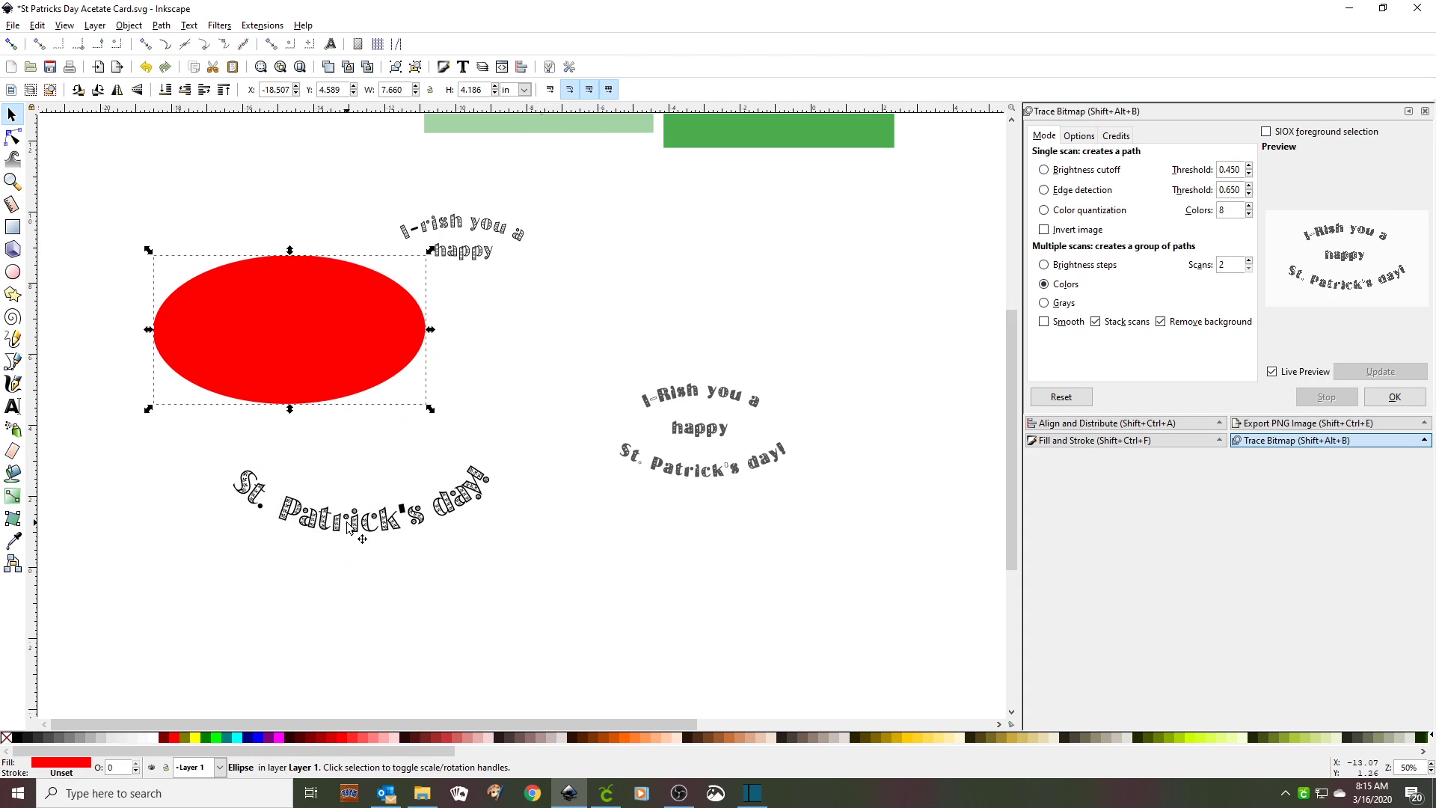
{"action": "left_click_drag", "start_coordinate": [348, 528], "coordinate": [705, 482]}
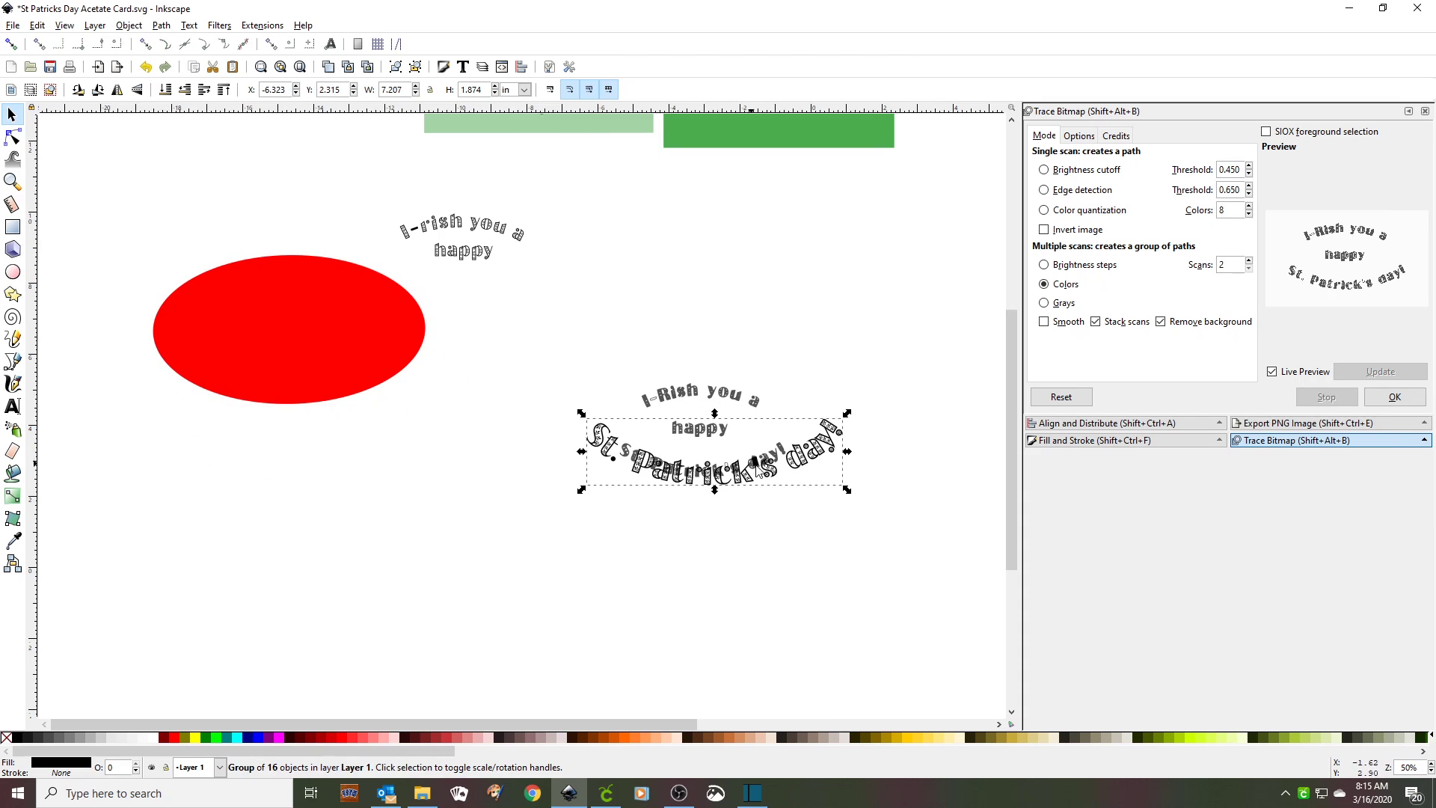
{"action": "key", "text": "ctrl"}
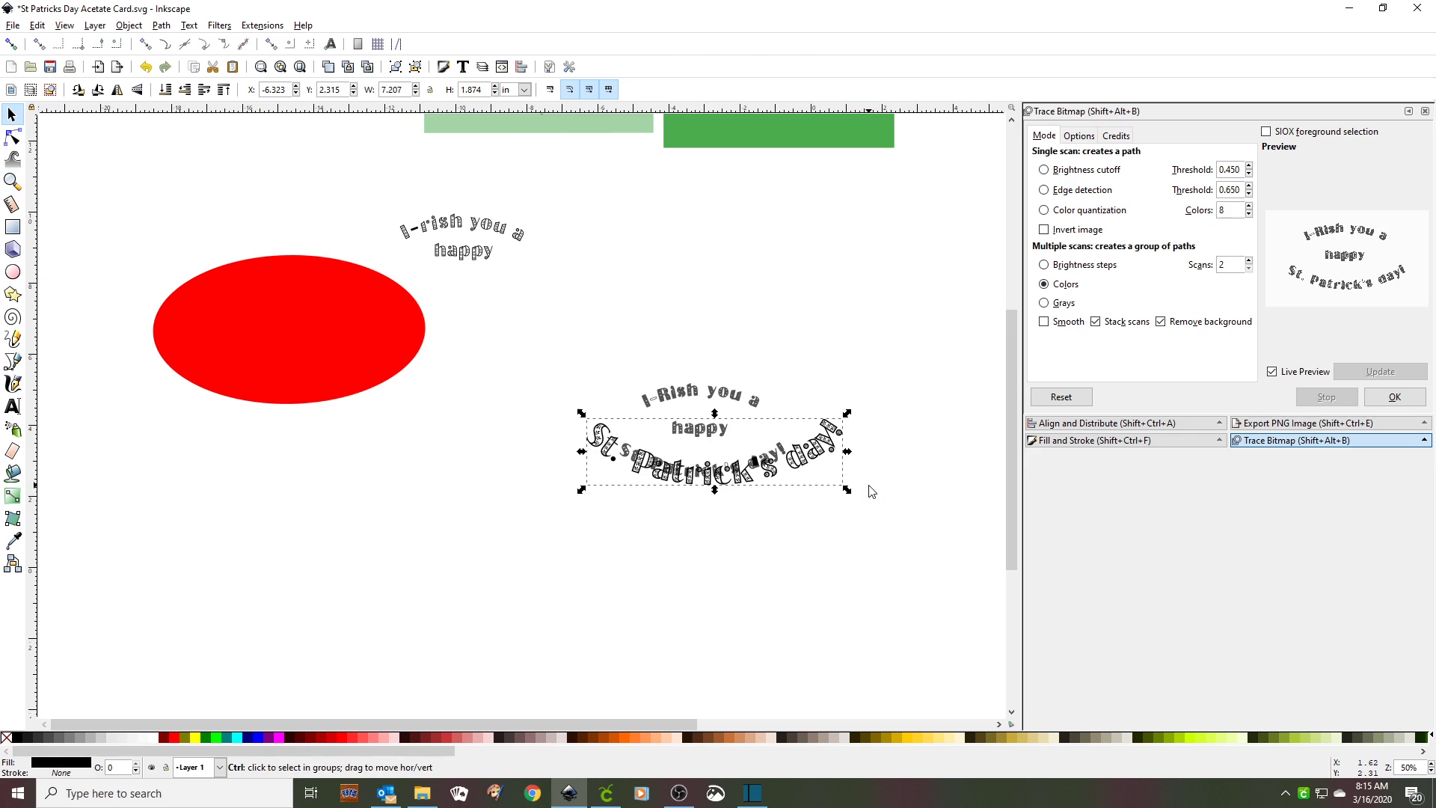
{"action": "mouse_move", "coordinate": [847, 490]}
{"action": "left_mouse_down"}
{"action": "mouse_move", "coordinate": [762, 462]}
{"action": "mouse_move", "coordinate": [785, 481]}
{"action": "mouse_move", "coordinate": [532, 339]}
{"action": "mouse_move", "coordinate": [488, 290]}
{"action": "left_mouse_up"}
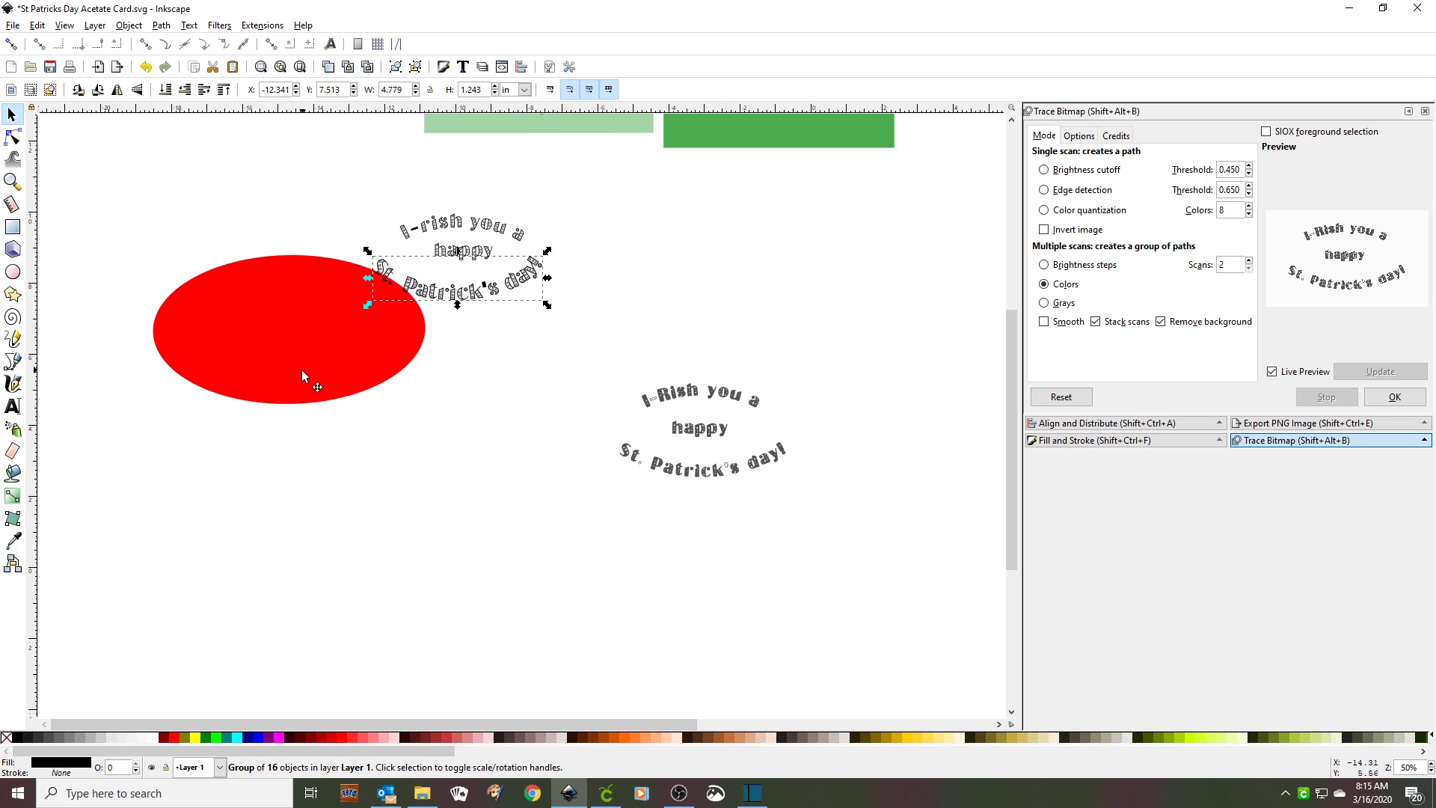
Step: Move the red ellipse clear of the greeting and reposition "happy" between the two curved text lines
{"action": "left_click_drag", "start_coordinate": [302, 369], "coordinate": [242, 501]}
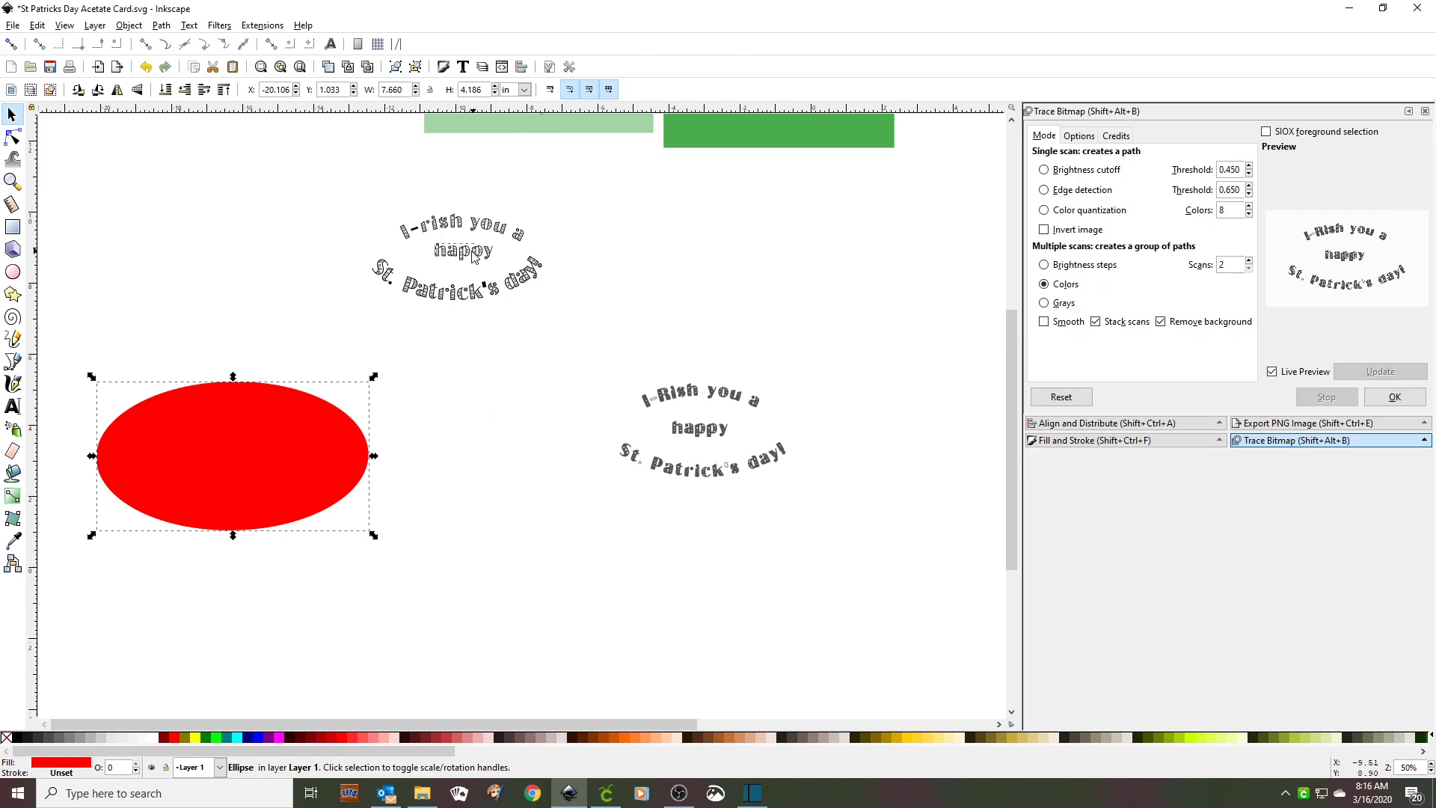
{"action": "left_click_drag", "start_coordinate": [472, 254], "coordinate": [451, 293]}
Step: Center the three greeting lines horizontally on a common vertical axis and combine them into one path
{"action": "left_click_drag", "start_coordinate": [323, 203], "coordinate": [594, 330]}
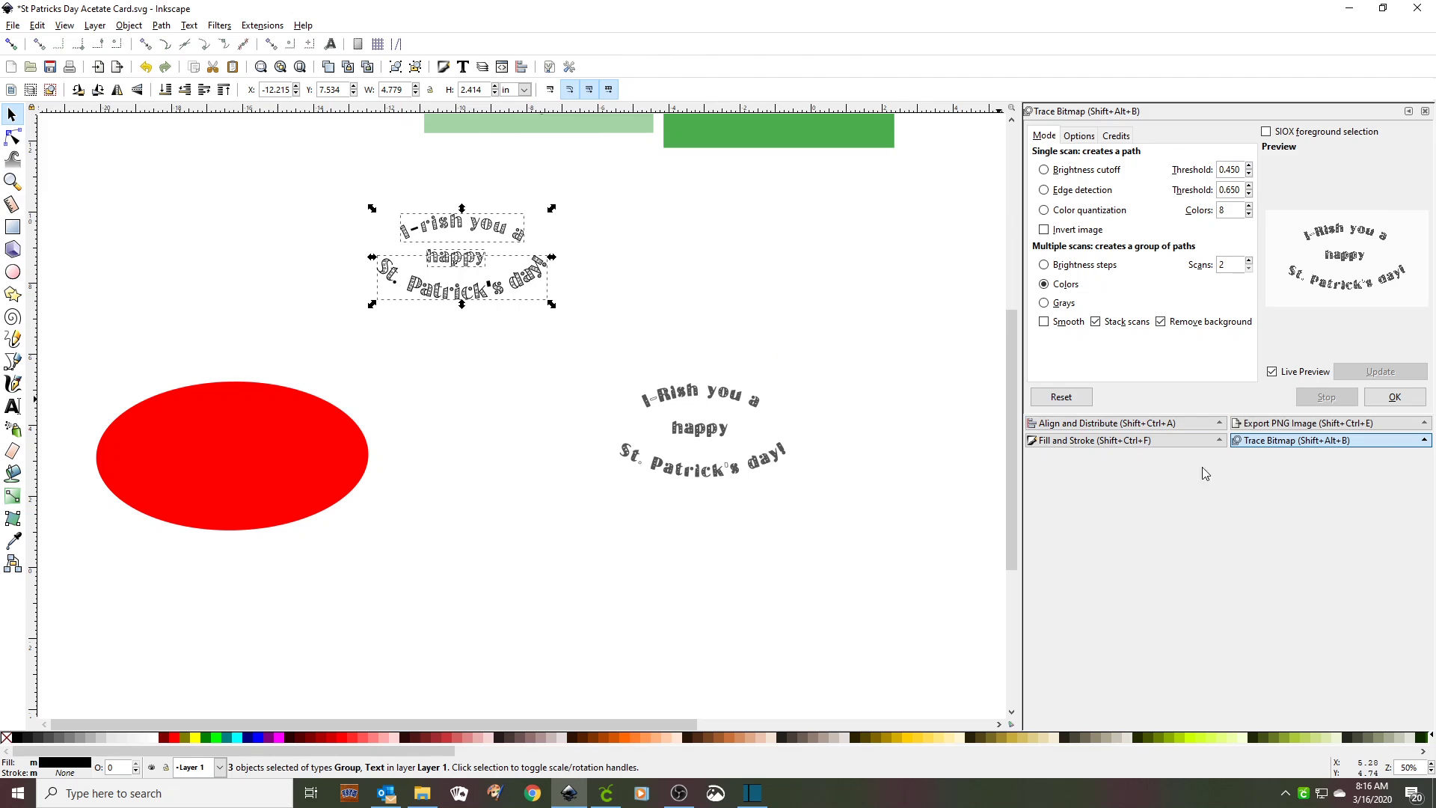
{"action": "left_click", "coordinate": [1168, 428]}
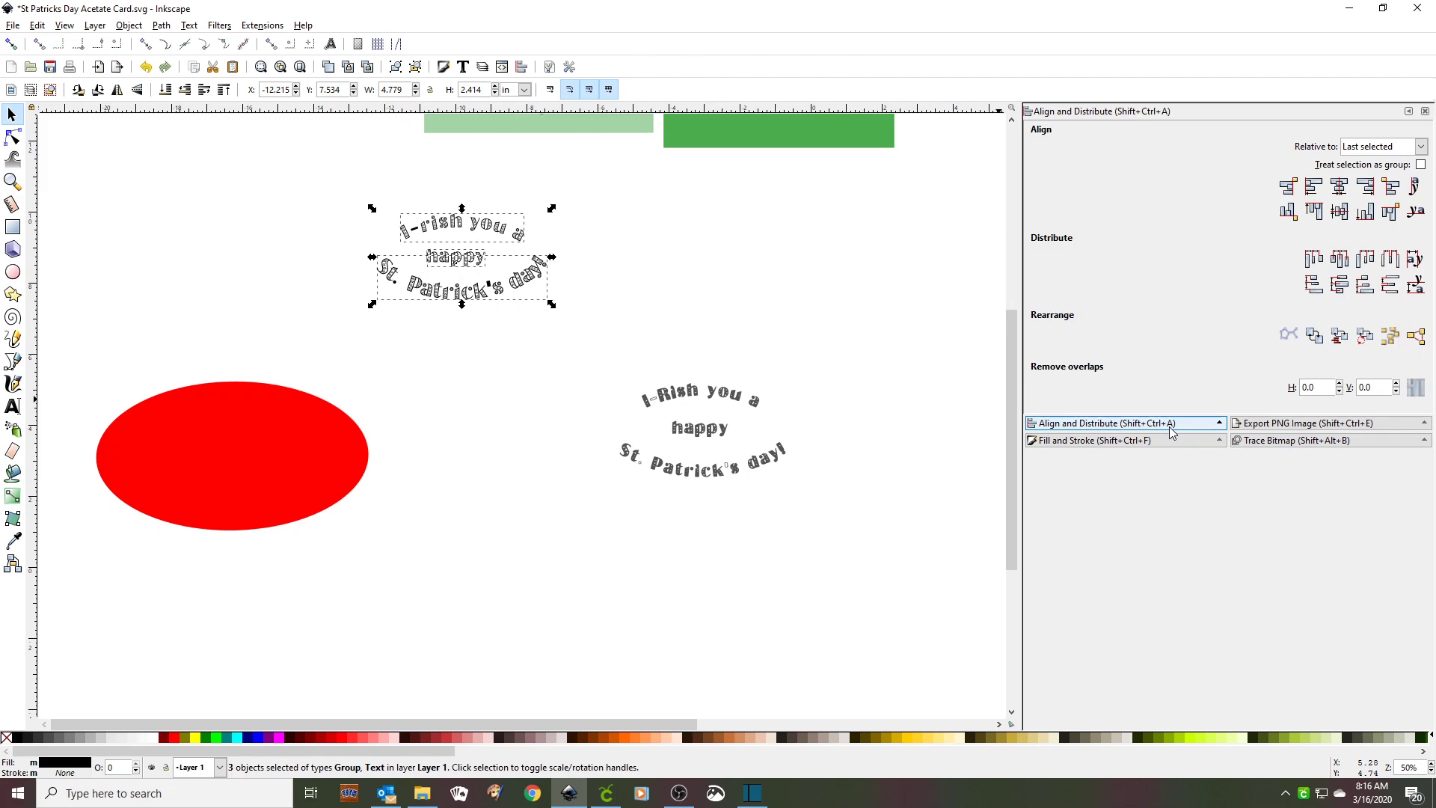
{"action": "left_click", "coordinate": [1332, 195]}
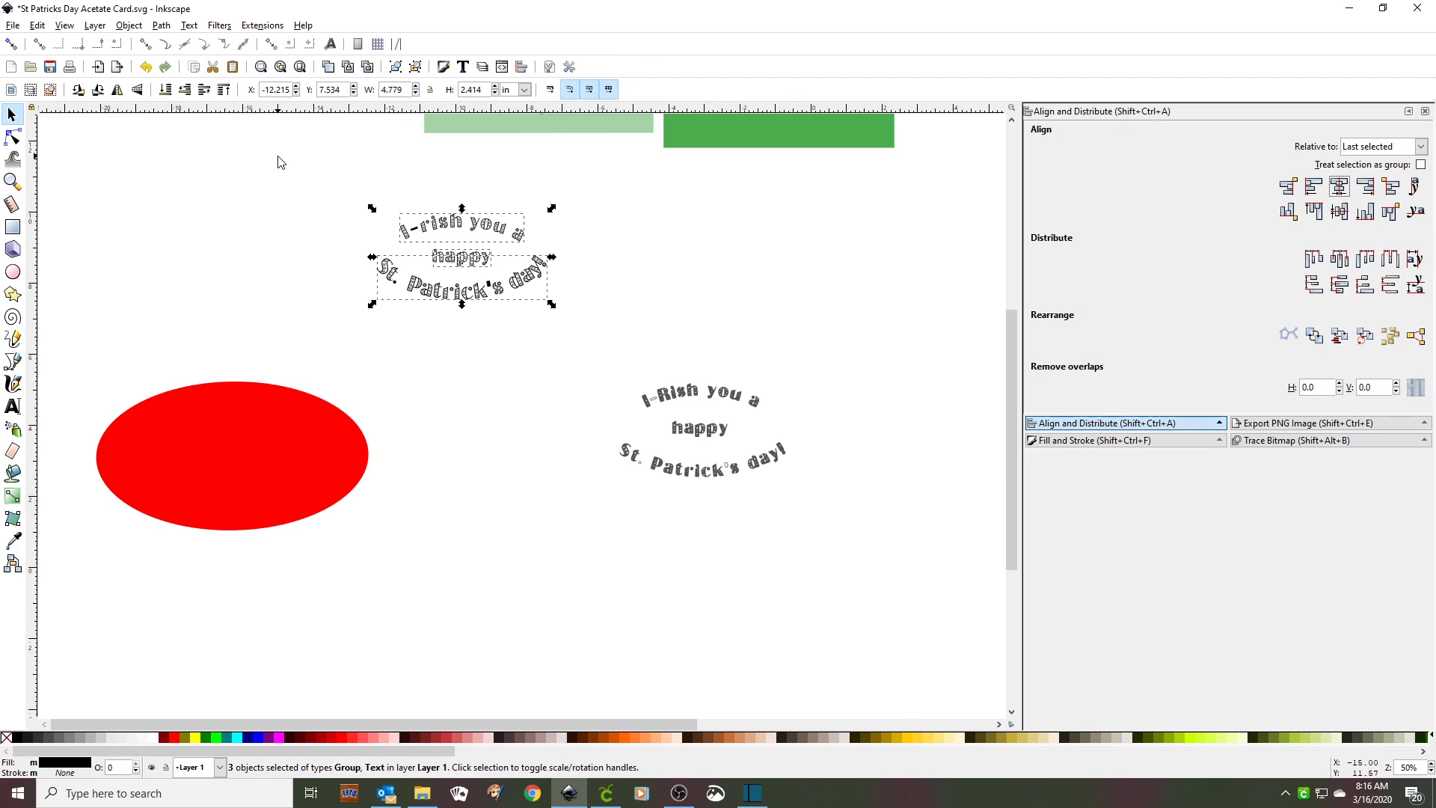
{"action": "left_click", "coordinate": [159, 29]}
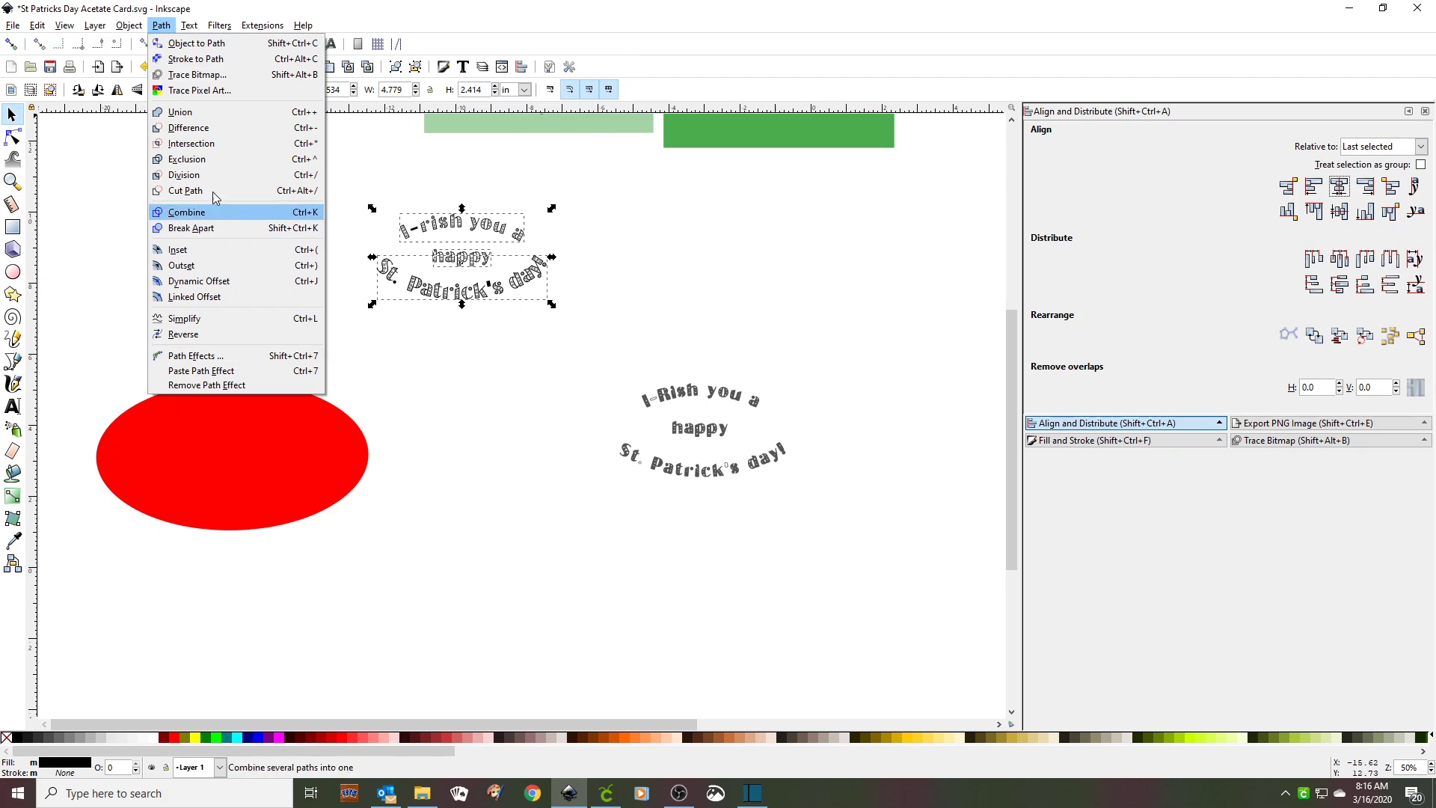
{"action": "left_click", "coordinate": [187, 213]}
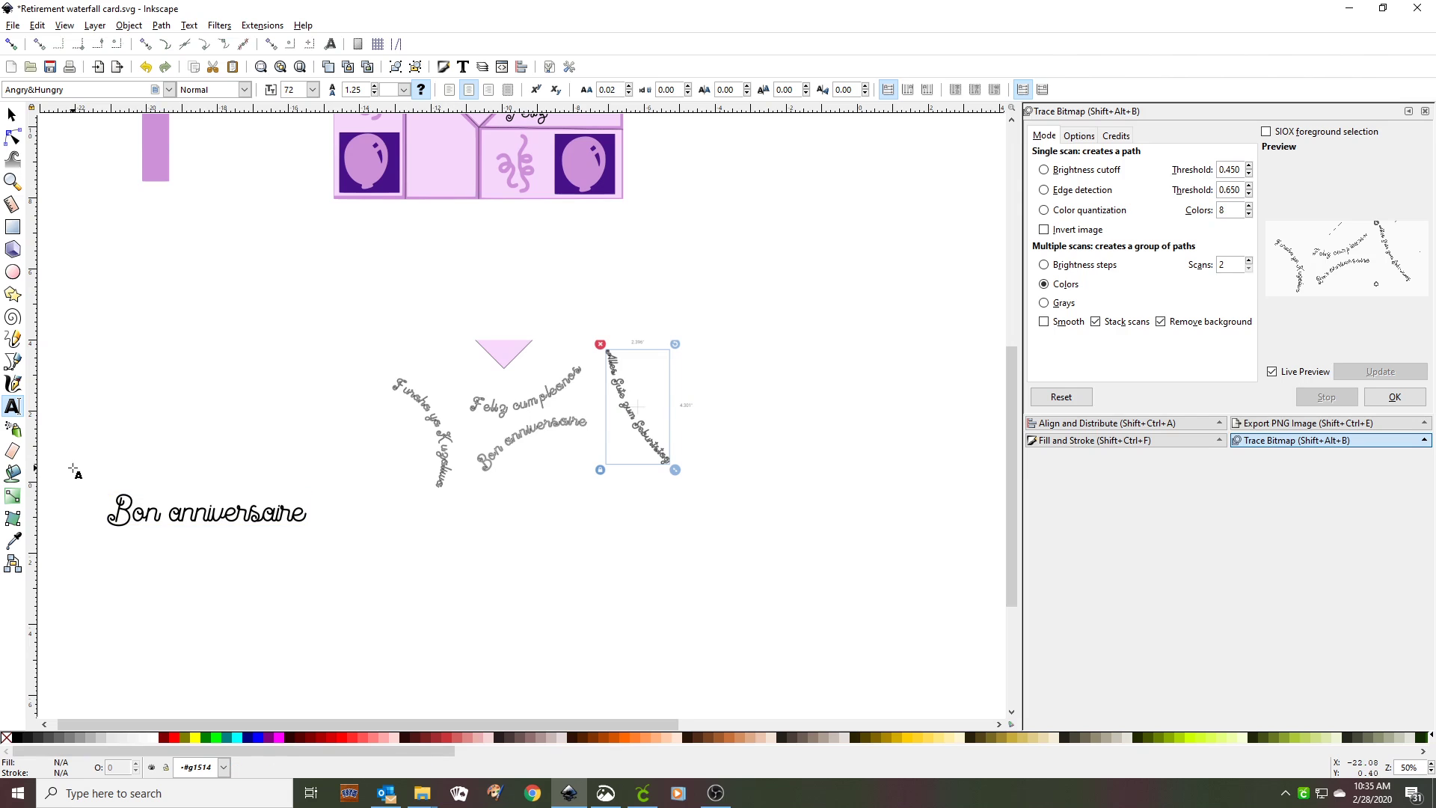
Step: In Retirement waterfall card.svg, convert the "Bon anniversaire" text to path and ungroup it into separate letters
{"action": "key", "text": "Escape"}
{"action": "key", "text": "s"}
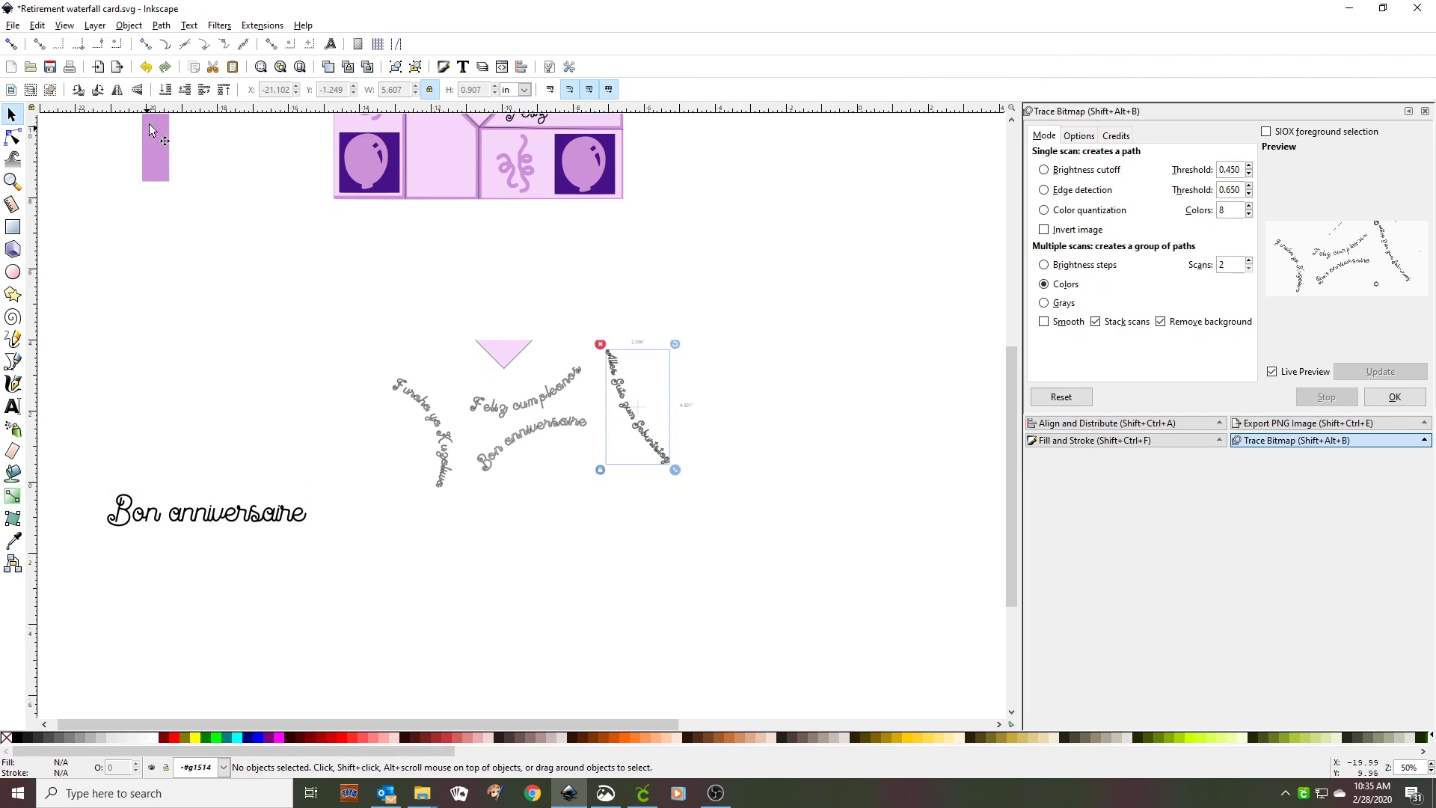
{"action": "left_click", "coordinate": [161, 25]}
{"action": "left_click", "coordinate": [177, 45]}
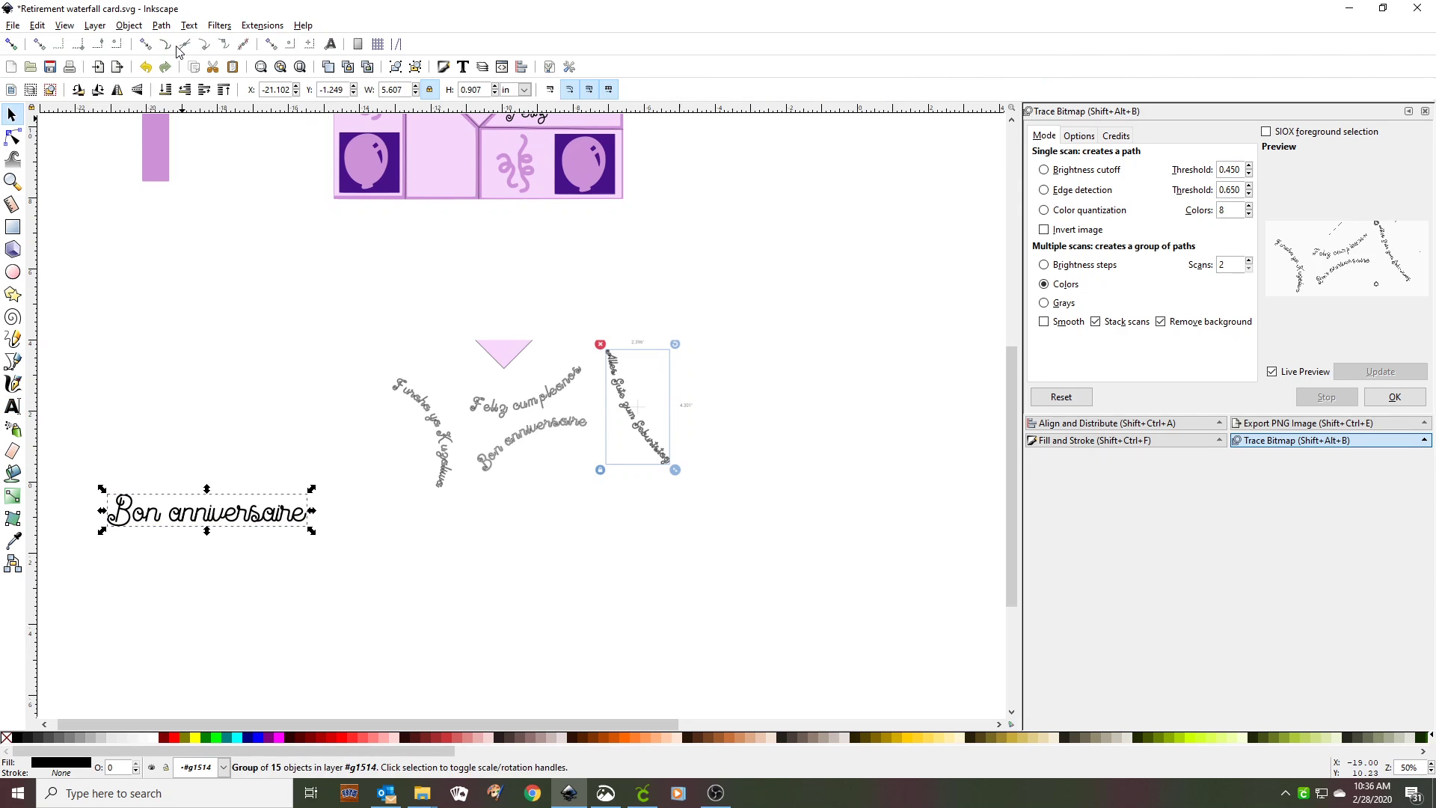
{"action": "left_click", "coordinate": [416, 69]}
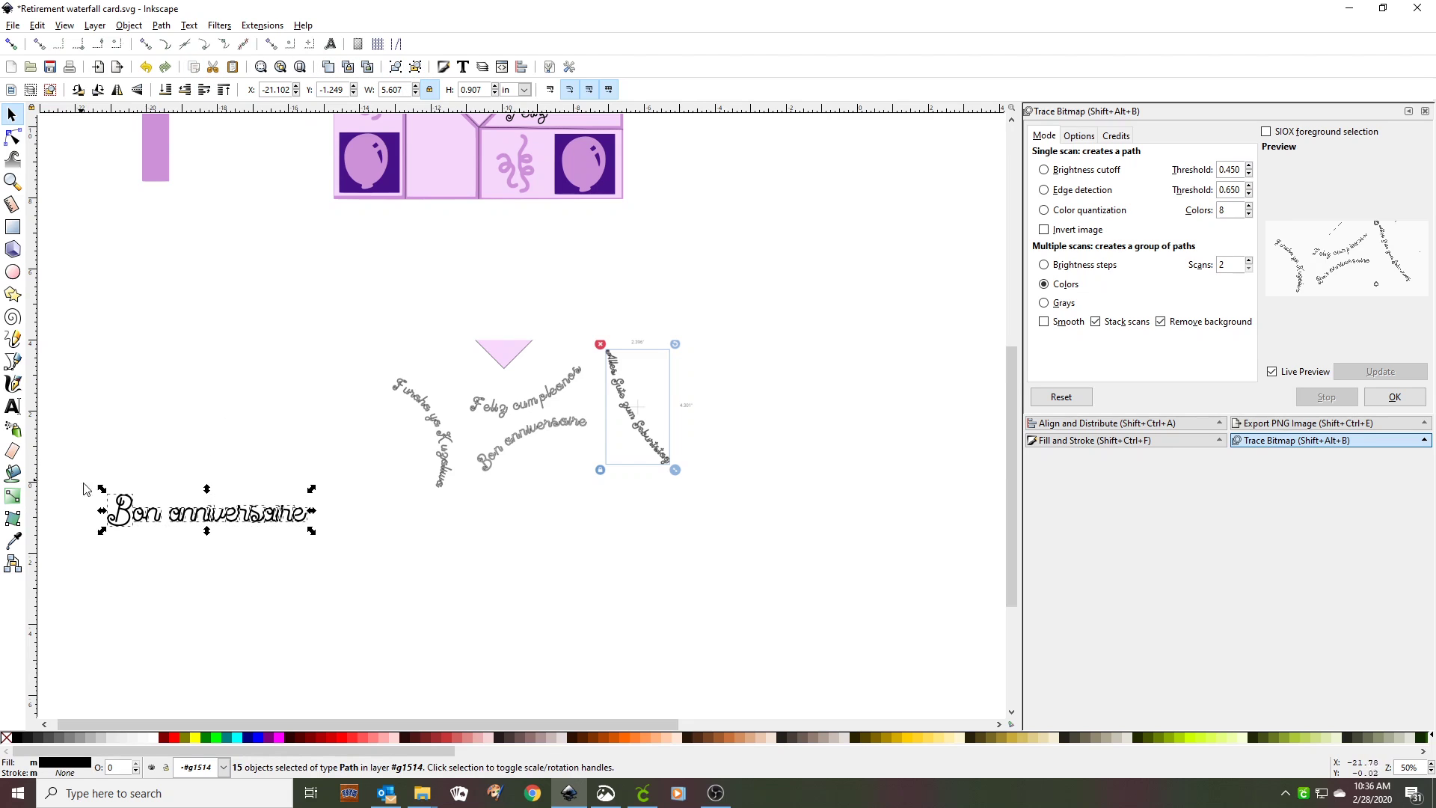
Step: Move the "Bon anniversaire" letters over their reference and rotate them together to slant upward along it
{"action": "left_click_drag", "start_coordinate": [129, 518], "coordinate": [496, 475]}
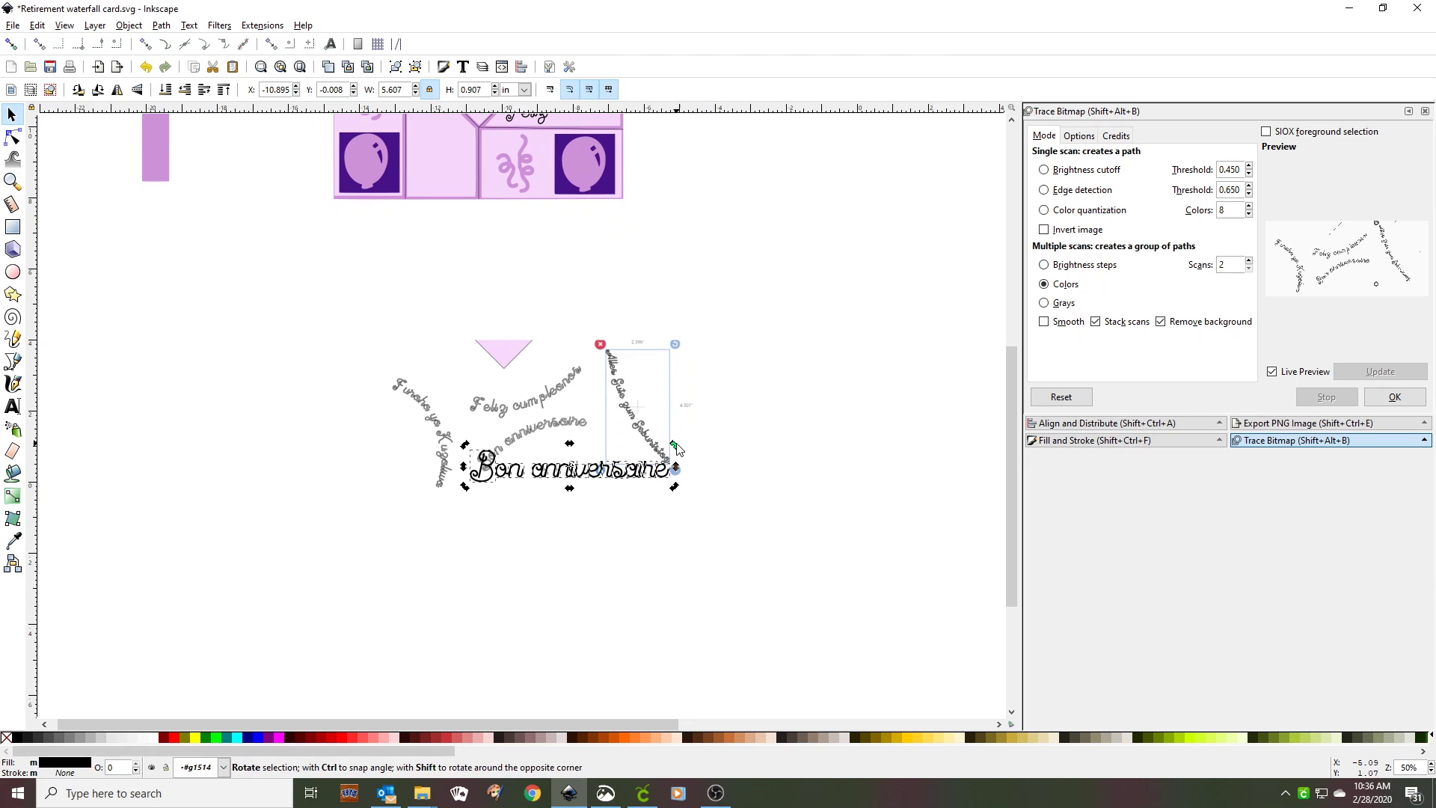
{"action": "left_click_drag", "start_coordinate": [675, 447], "coordinate": [640, 404]}
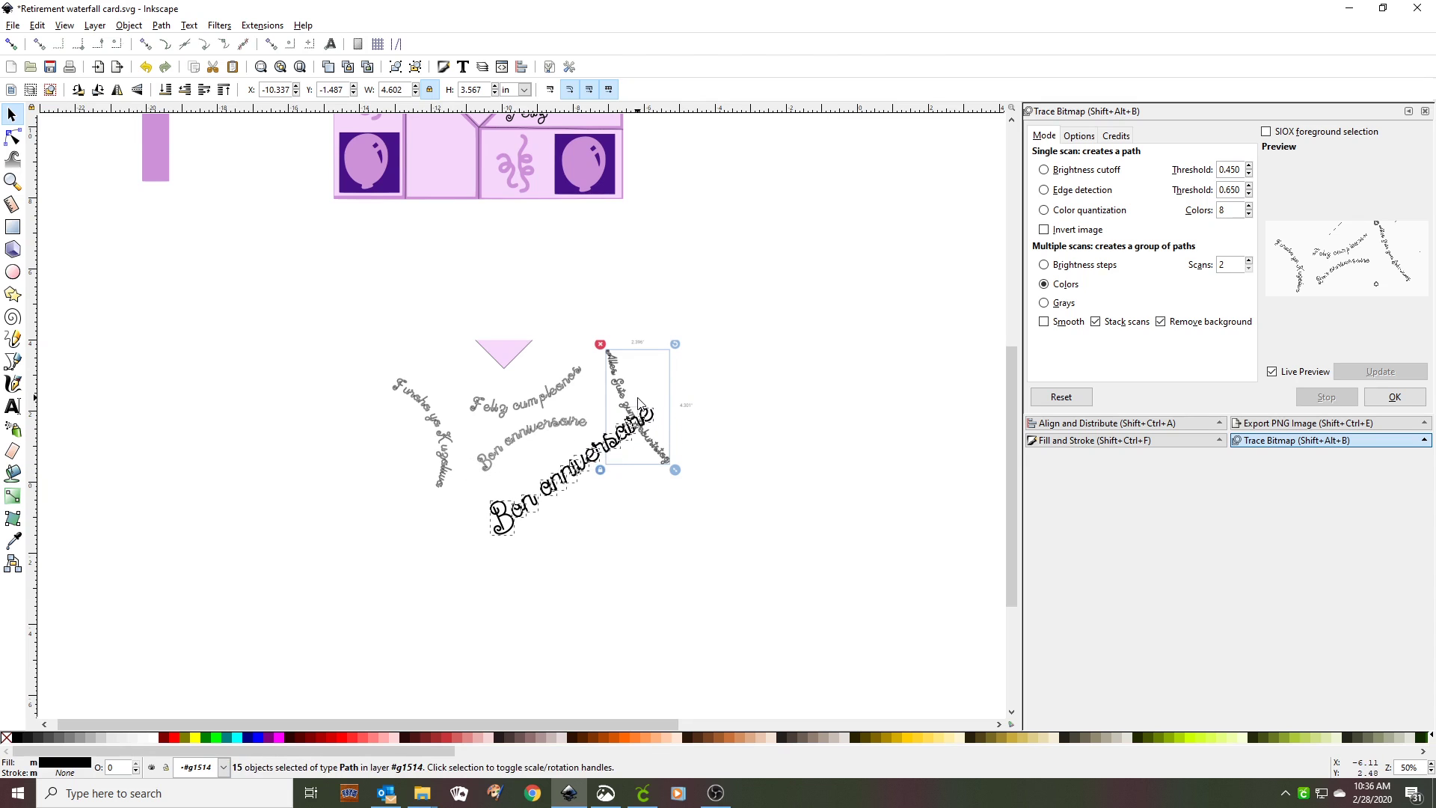
{"action": "left_click_drag", "start_coordinate": [542, 498], "coordinate": [529, 447]}
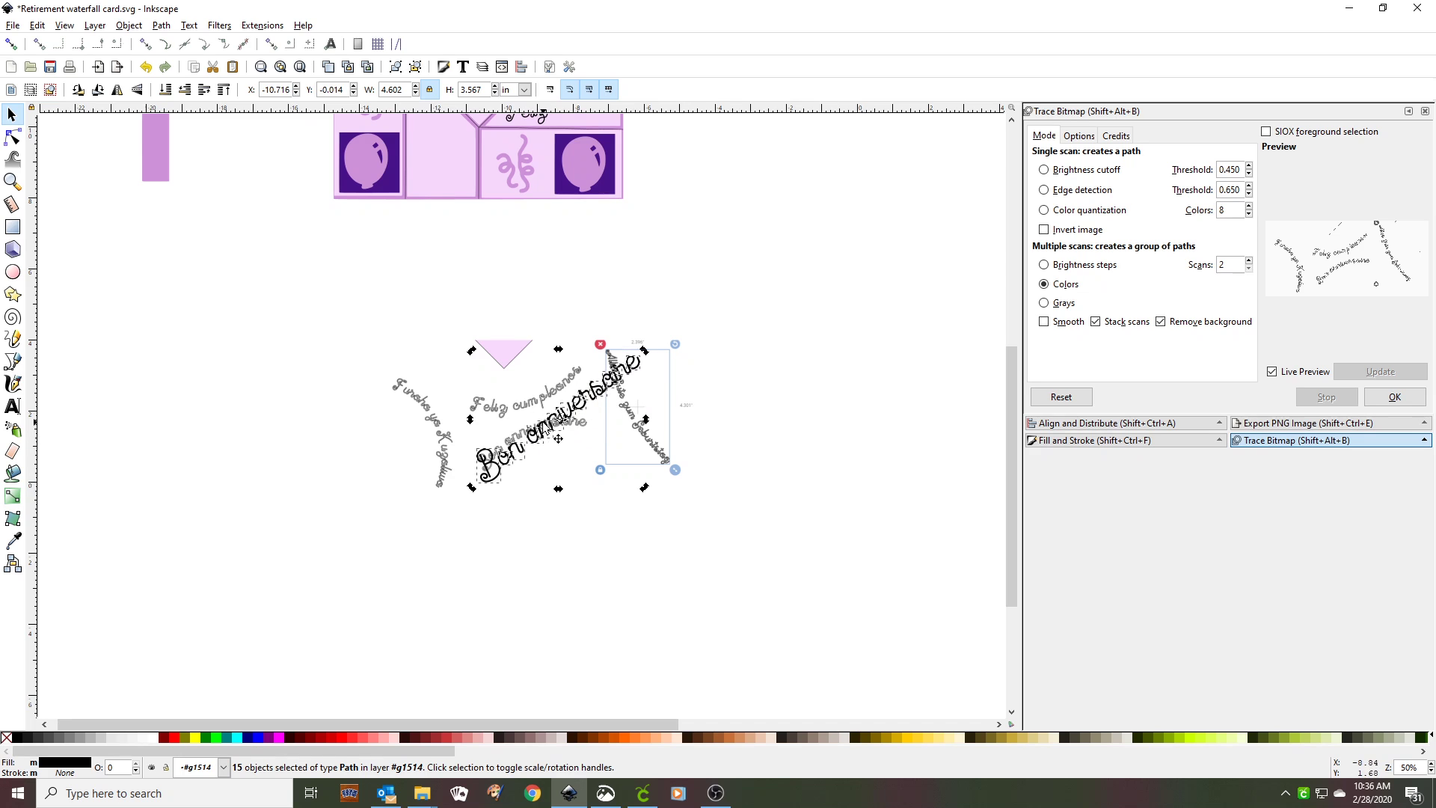
Step: Scale the slanted "Bon anniversaire" letters to about 2.8 in wide and line up their start with the reference
{"action": "left_click_drag", "start_coordinate": [639, 487], "coordinate": [606, 450]}
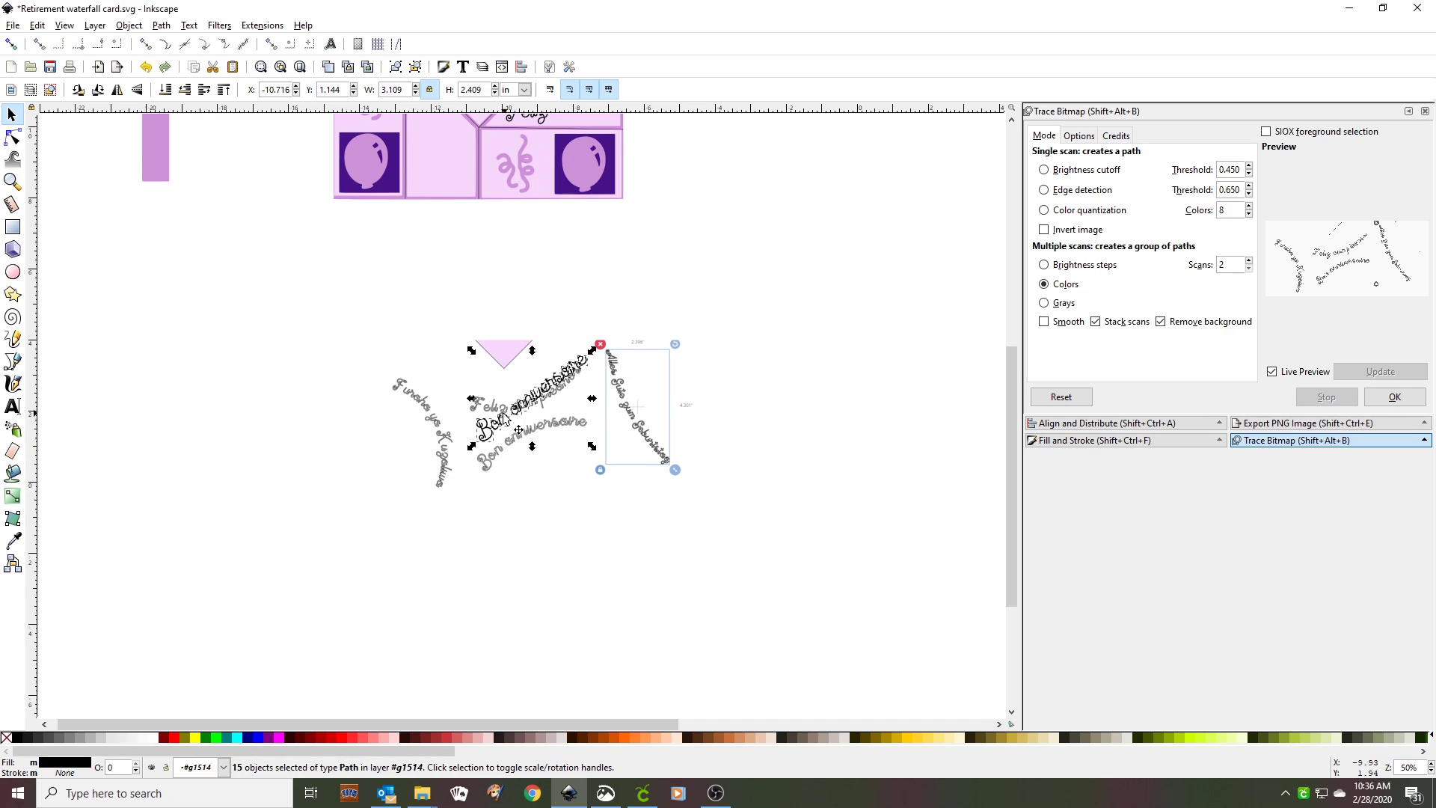
{"action": "left_click_drag", "start_coordinate": [511, 432], "coordinate": [584, 473]}
{"action": "left_click_drag", "start_coordinate": [505, 450], "coordinate": [509, 454]}
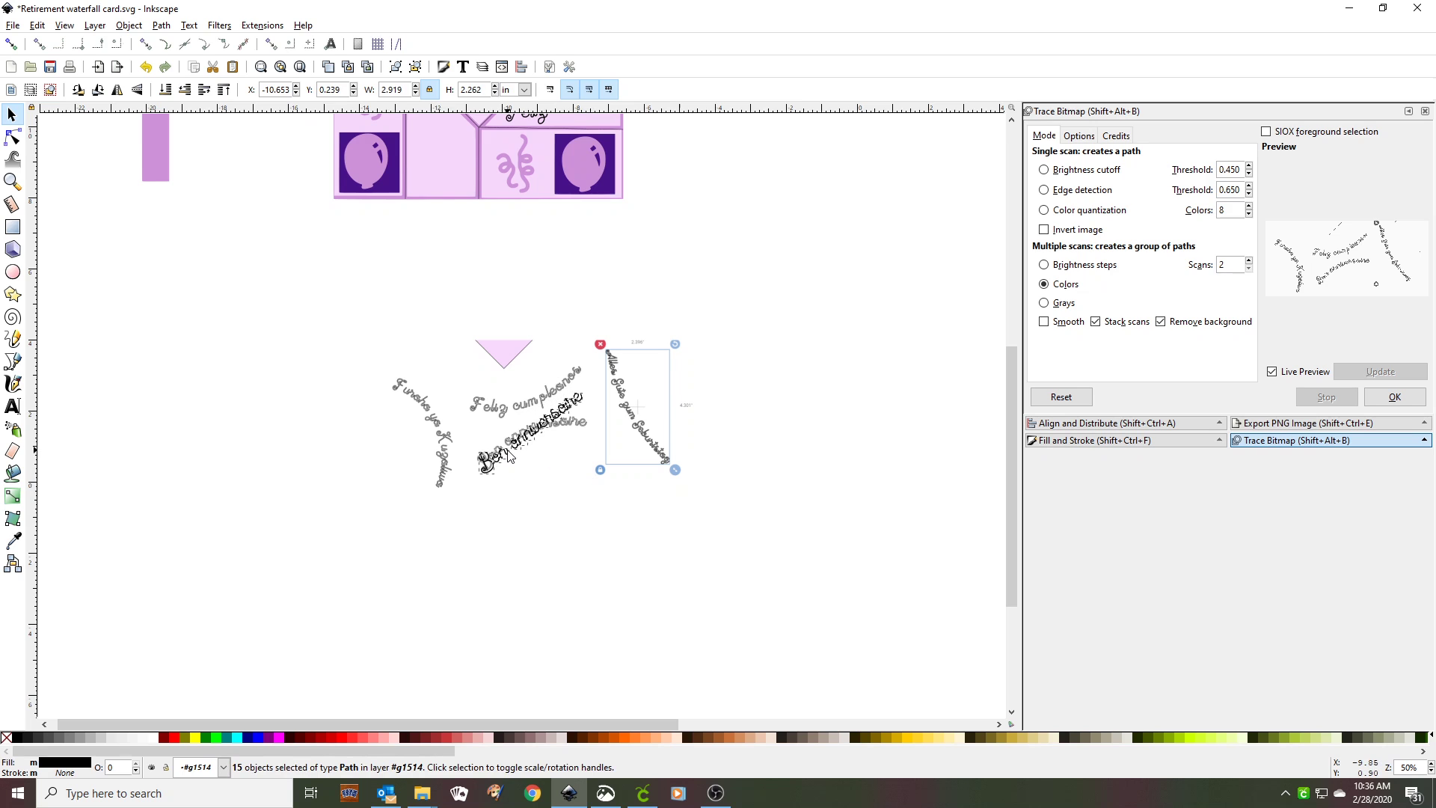
{"action": "left_click_drag", "start_coordinate": [587, 479], "coordinate": [583, 476]}
Step: Rotate the "B" of "Bon" slightly counterclockwise and move it onto the matching reference letter
{"action": "scroll", "coordinate": [516, 426], "scroll_direction": "down", "scroll_amount": 2}
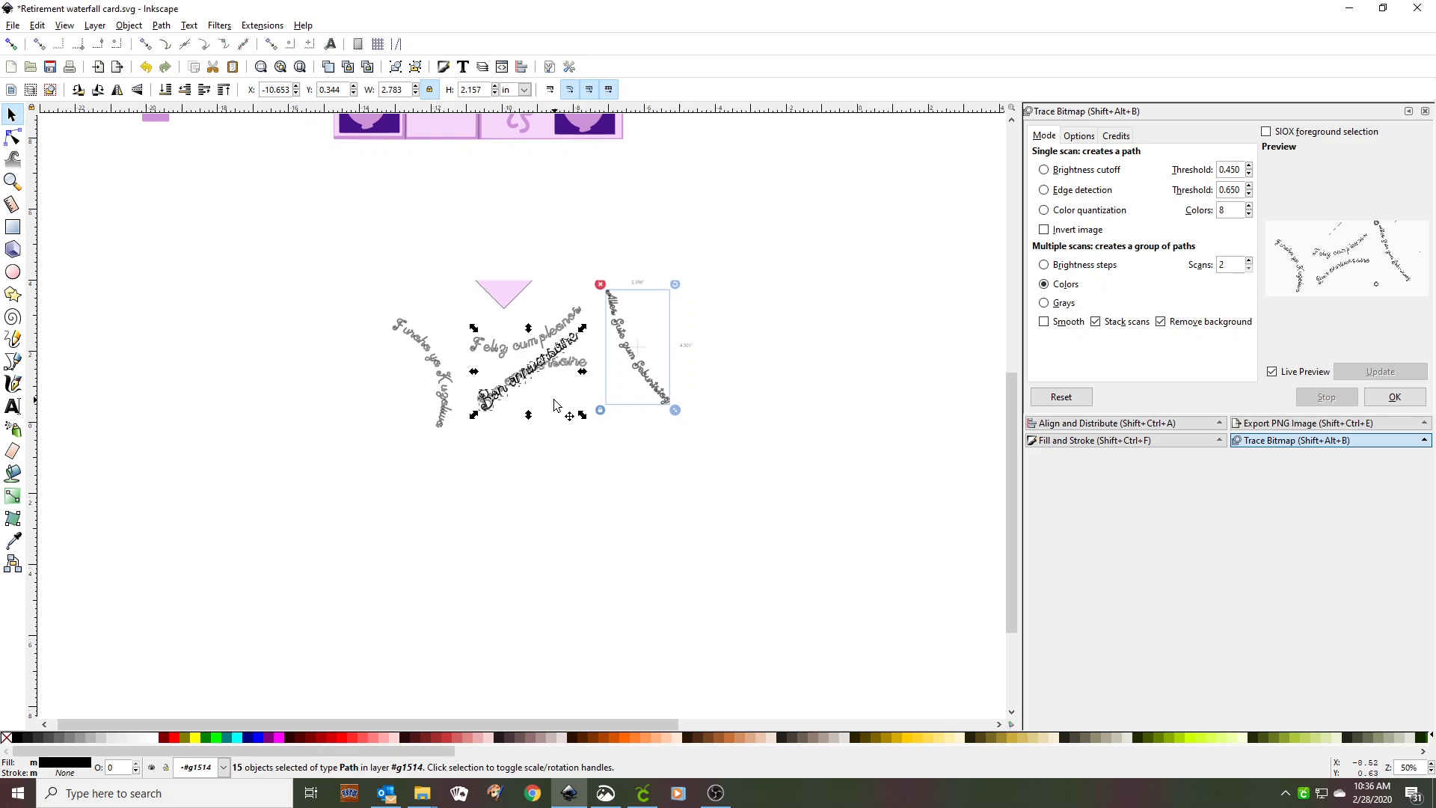
{"action": "scroll", "coordinate": [549, 394], "scroll_direction": "up", "scroll_amount": 5}
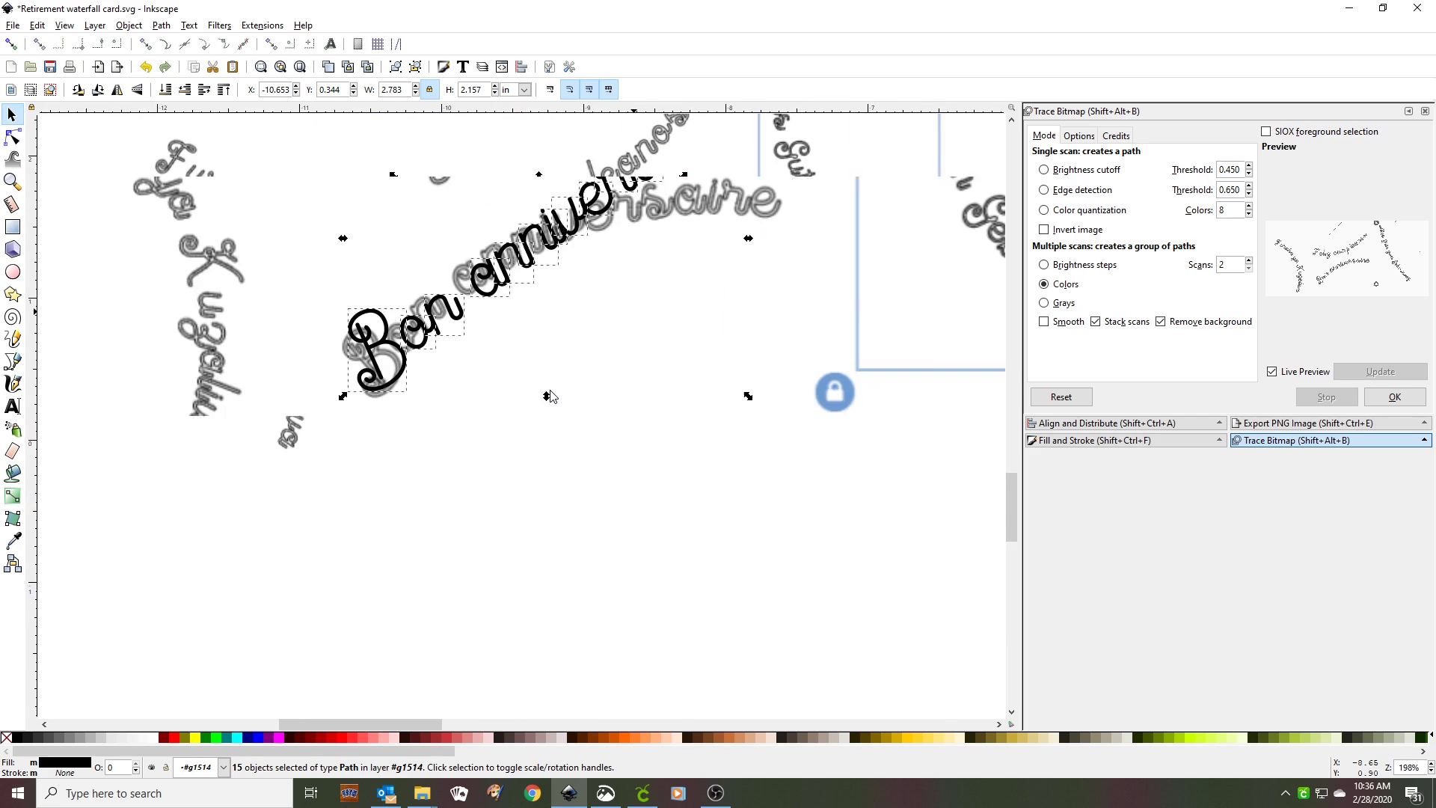
{"action": "scroll", "coordinate": [523, 367], "scroll_direction": "up", "scroll_amount": 4}
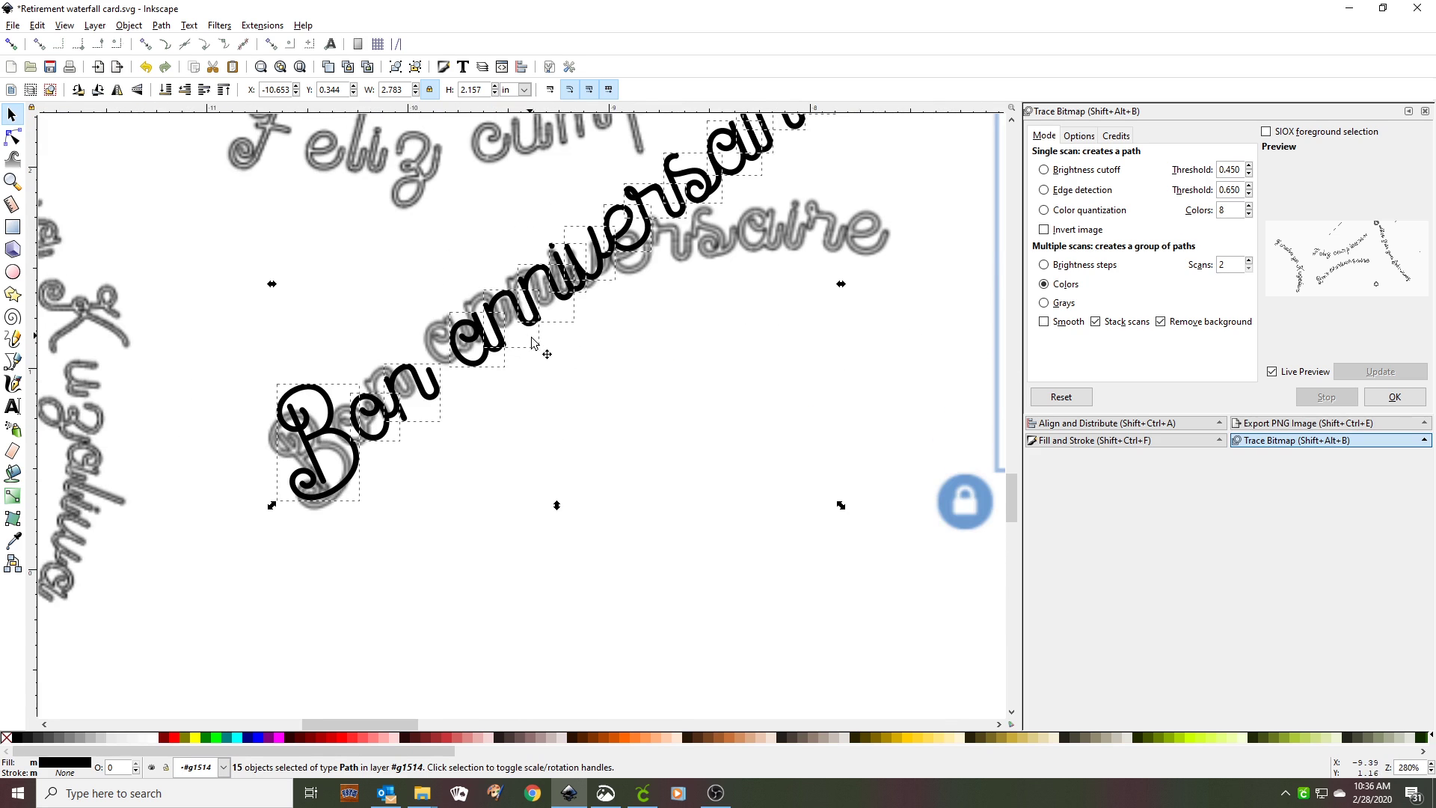
{"action": "left_click", "coordinate": [306, 429]}
{"action": "left_click", "coordinate": [314, 445]}
{"action": "left_click", "coordinate": [316, 444]}
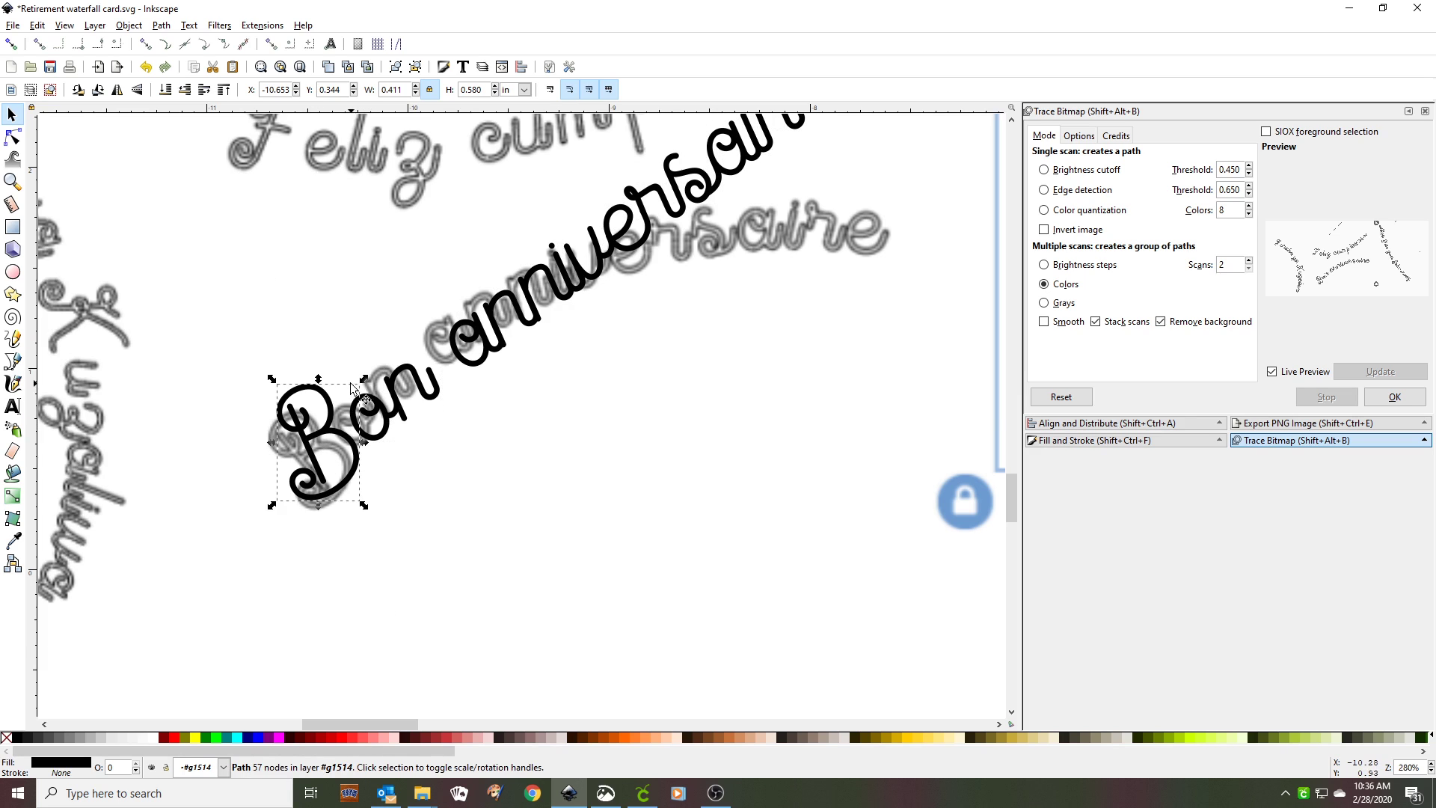
{"action": "left_click", "coordinate": [318, 444]}
{"action": "left_click_drag", "start_coordinate": [366, 374], "coordinate": [352, 379]}
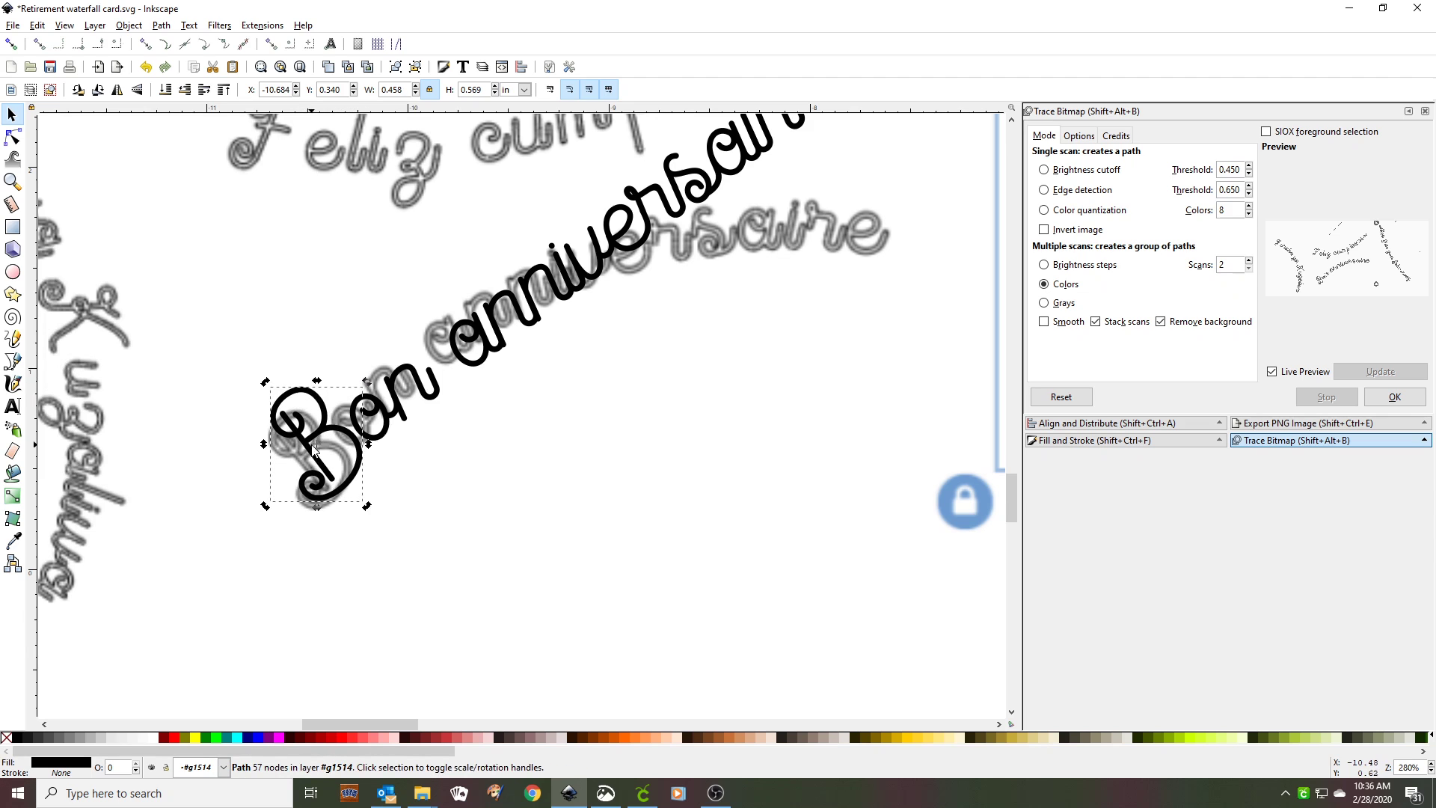
{"action": "left_click_drag", "start_coordinate": [310, 436], "coordinate": [303, 455]}
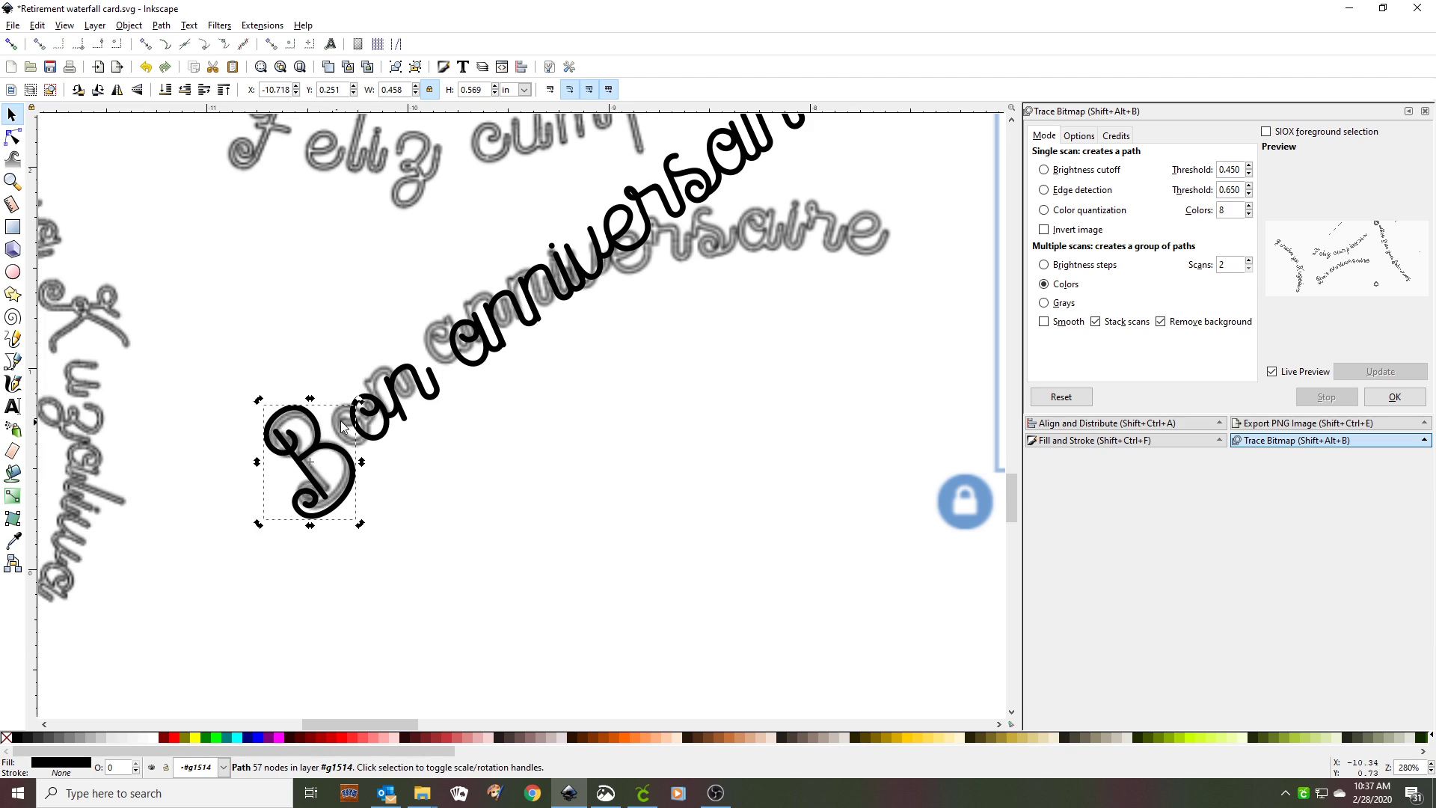
Step: Fit the "o" and "n" of "Bon" and the first "a" of "anniversaire" onto their reference letters
{"action": "left_click", "coordinate": [387, 427]}
{"action": "mouse_move", "coordinate": [383, 423]}
{"action": "left_mouse_down"}
{"action": "mouse_move", "coordinate": [355, 419]}
{"action": "mouse_move", "coordinate": [378, 388]}
{"action": "left_mouse_up"}
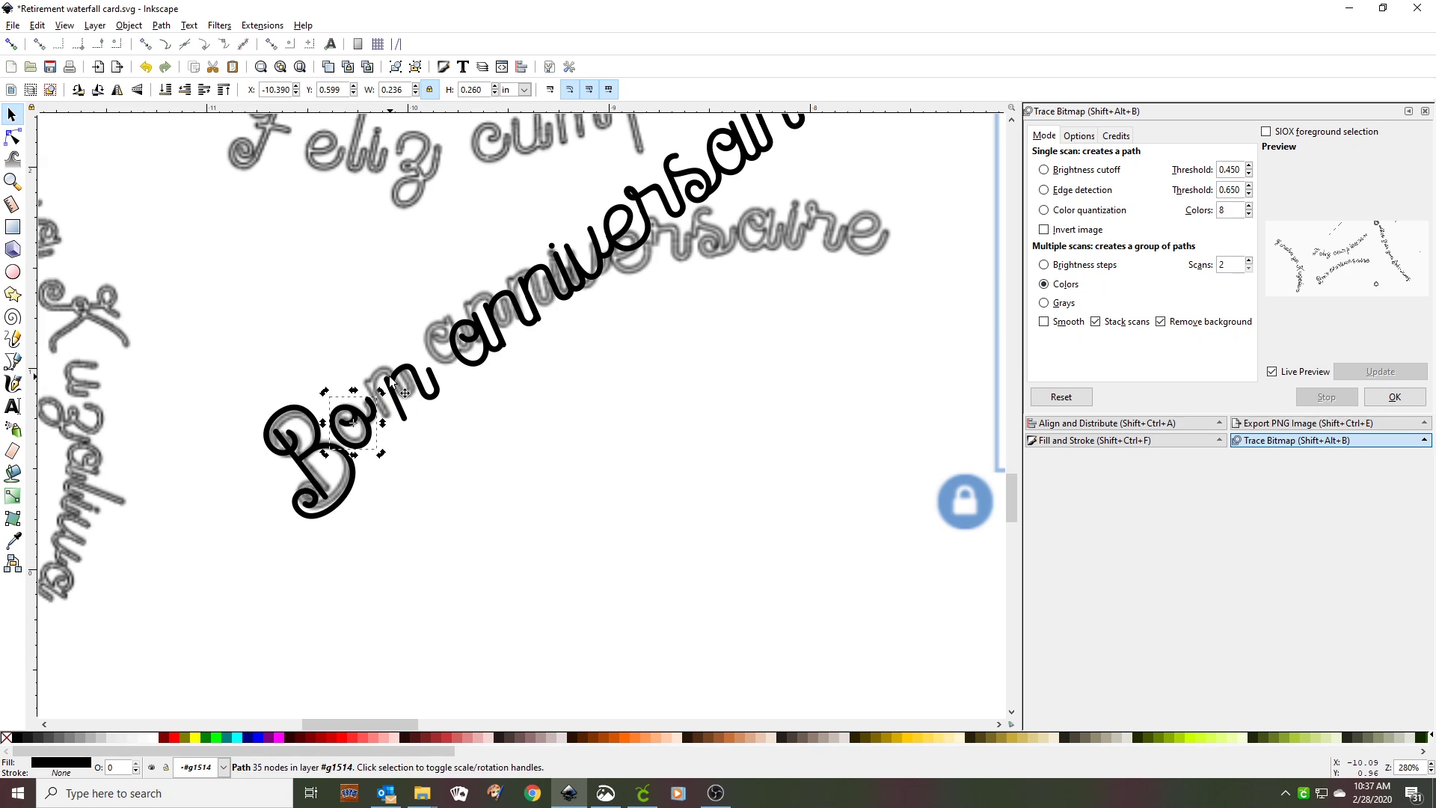
{"action": "left_click", "coordinate": [392, 382]}
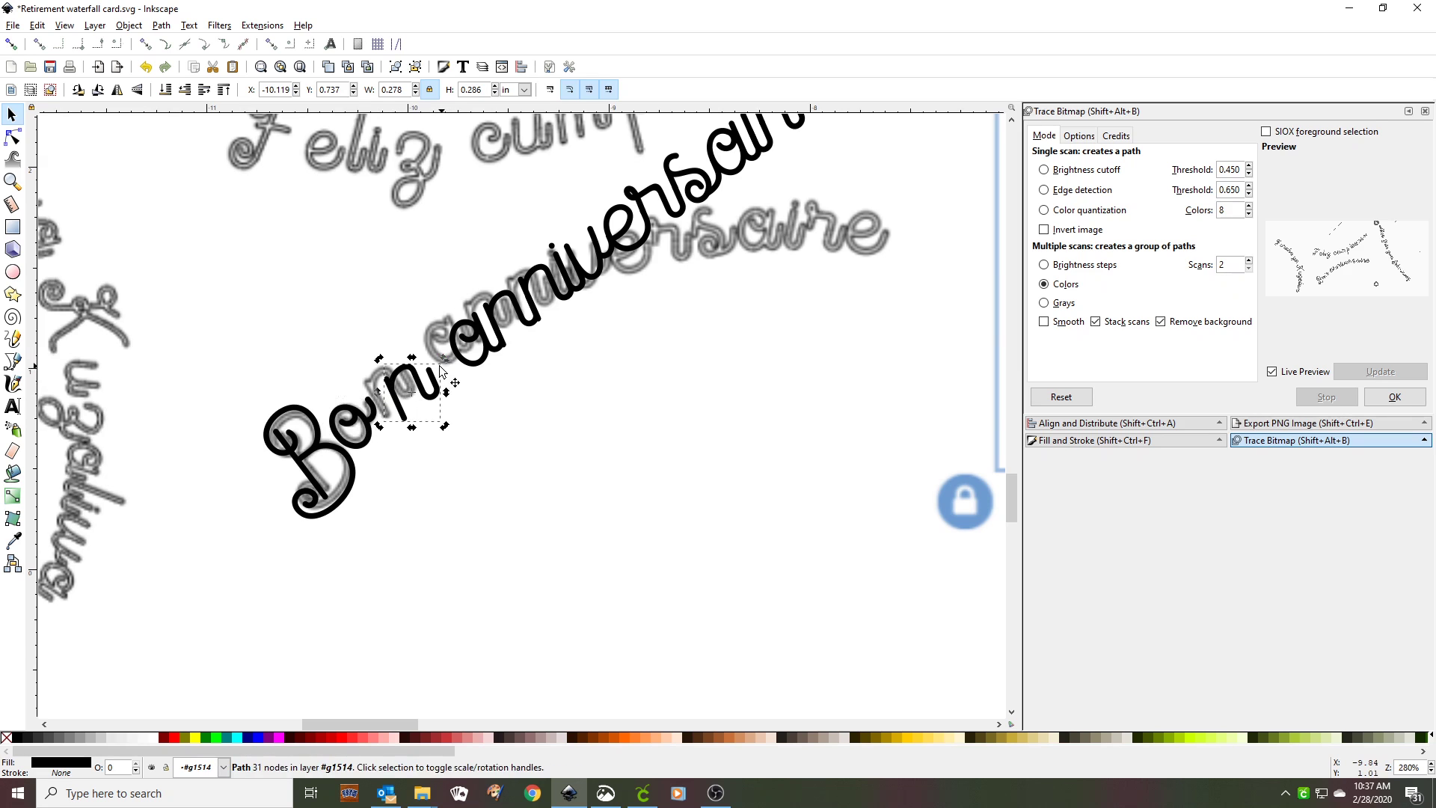
{"action": "mouse_move", "coordinate": [446, 356]}
{"action": "left_mouse_down"}
{"action": "mouse_move", "coordinate": [389, 382]}
{"action": "mouse_move", "coordinate": [449, 350]}
{"action": "mouse_move", "coordinate": [427, 349]}
{"action": "left_mouse_up"}
{"action": "left_click", "coordinate": [408, 381]}
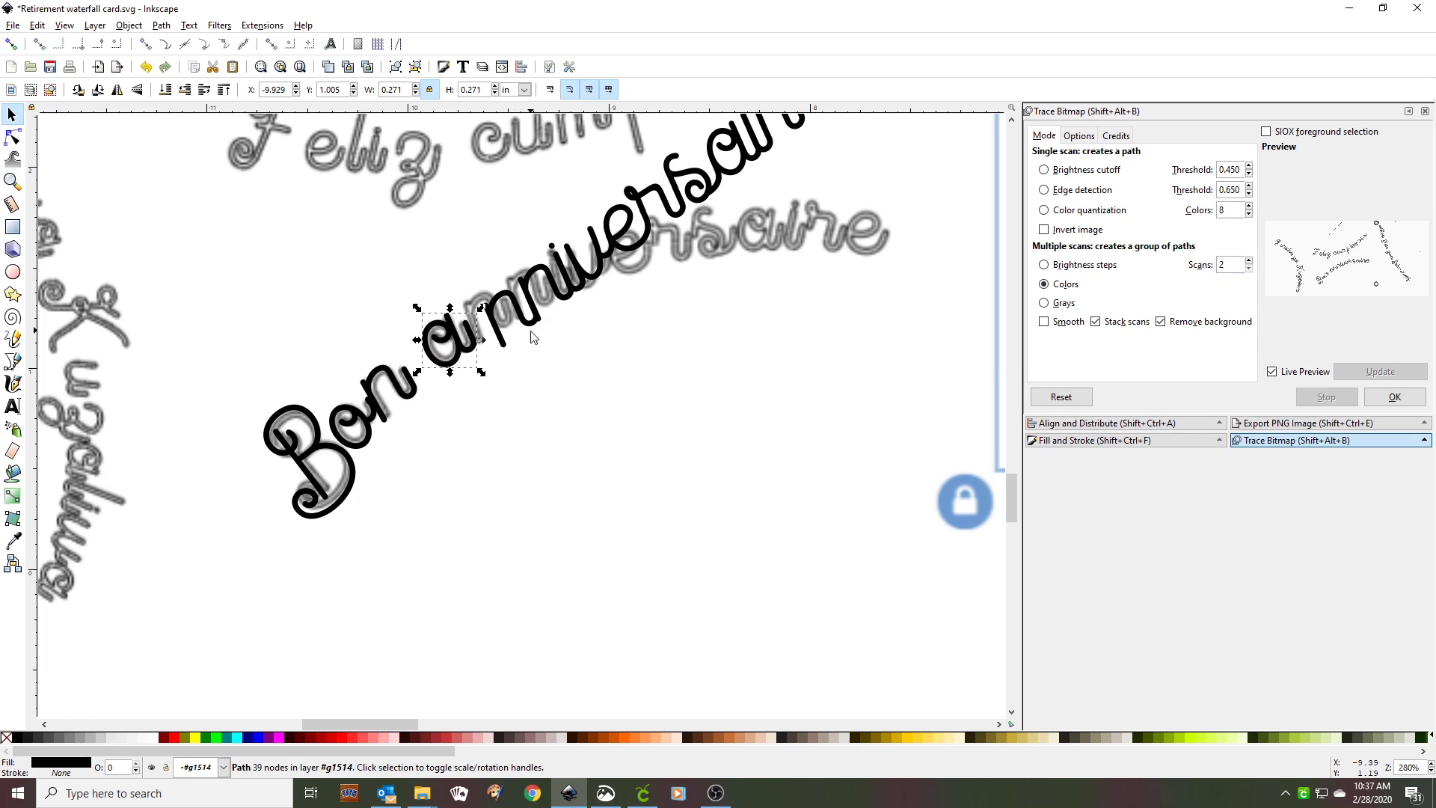
Step: Move the two "n" letters of "anniversaire" onto the matching letters of the reference
{"action": "left_click_drag", "start_coordinate": [508, 330], "coordinate": [466, 314]}
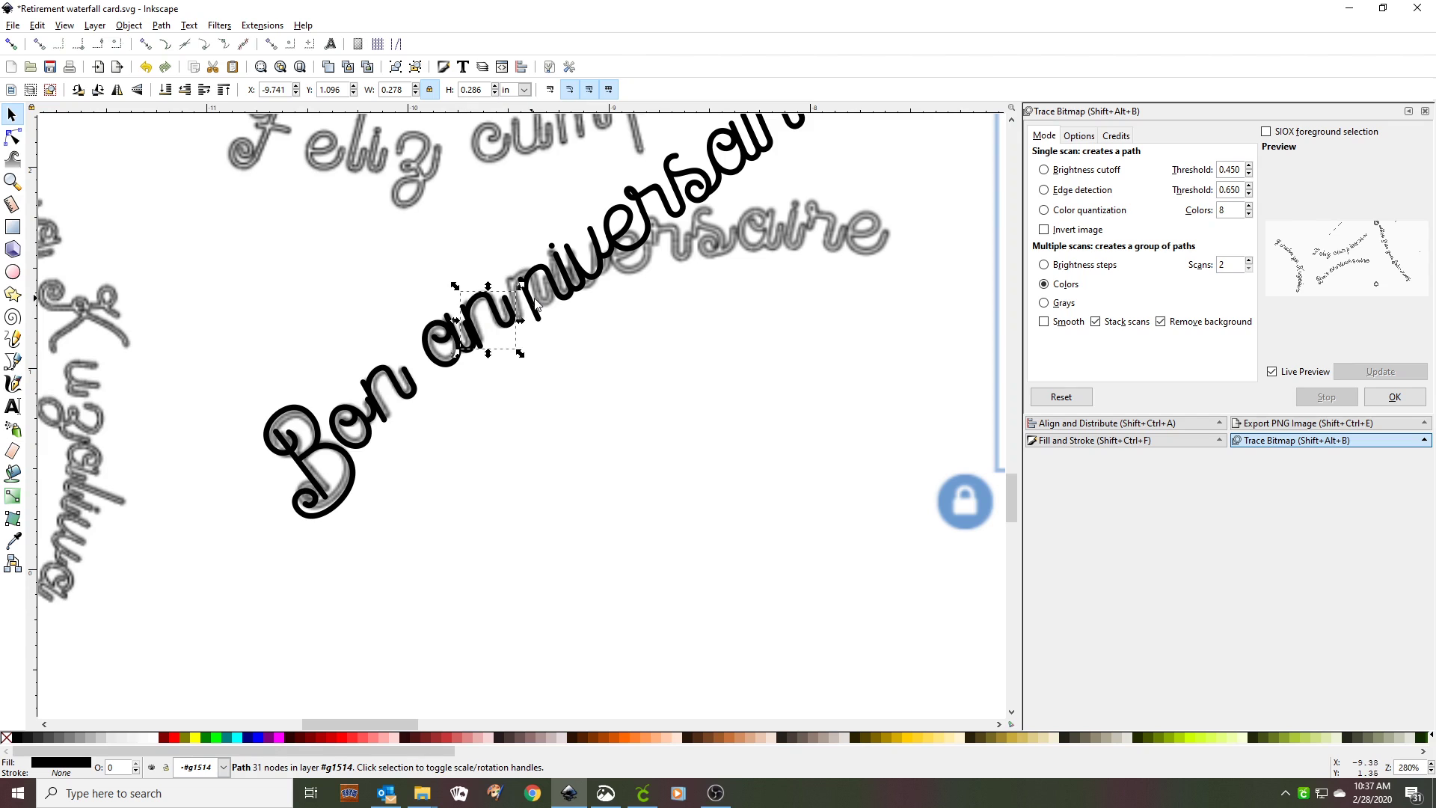
{"action": "key", "text": "ctrl+z"}
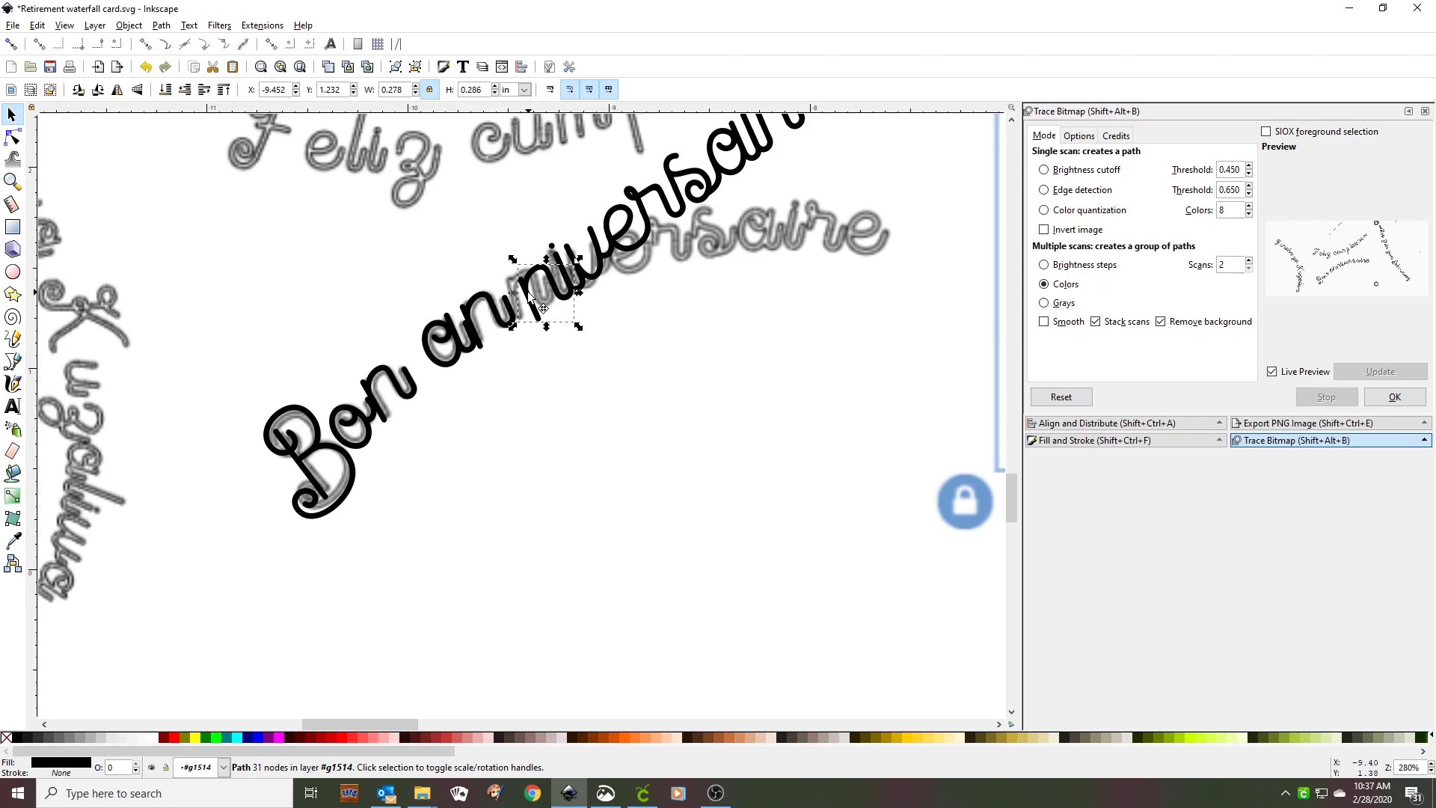
{"action": "key", "text": "Left"}
{"action": "key", "text": "Left"}
{"action": "key", "text": "Left"}
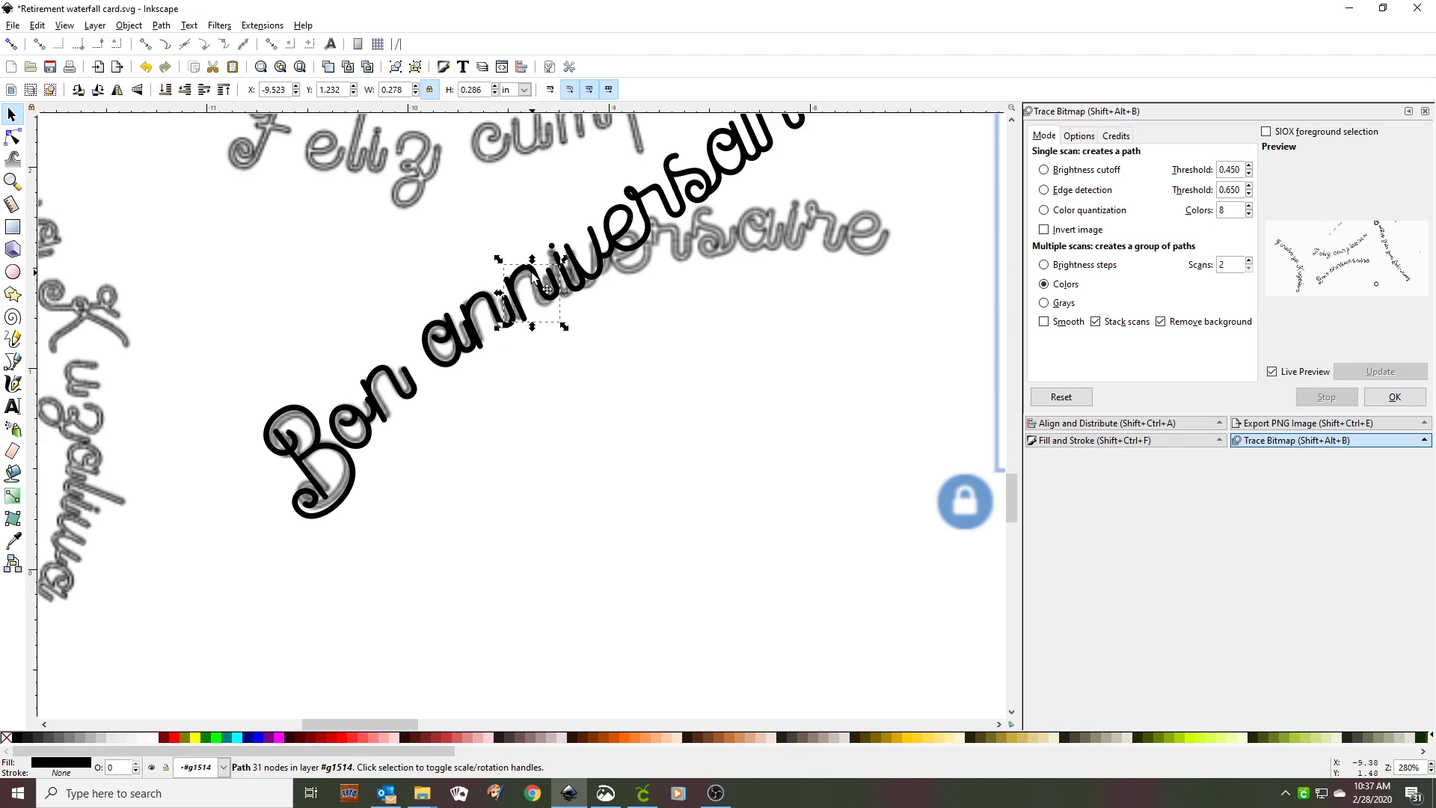
{"action": "left_click", "coordinate": [533, 278]}
Step: Fit the first "i" and the "v" of "anniversaire" to the curve of the reference
{"action": "mouse_move", "coordinate": [564, 262]}
{"action": "left_mouse_down"}
{"action": "mouse_move", "coordinate": [535, 287]}
{"action": "mouse_move", "coordinate": [588, 251]}
{"action": "left_mouse_up"}
{"action": "left_click", "coordinate": [566, 274]}
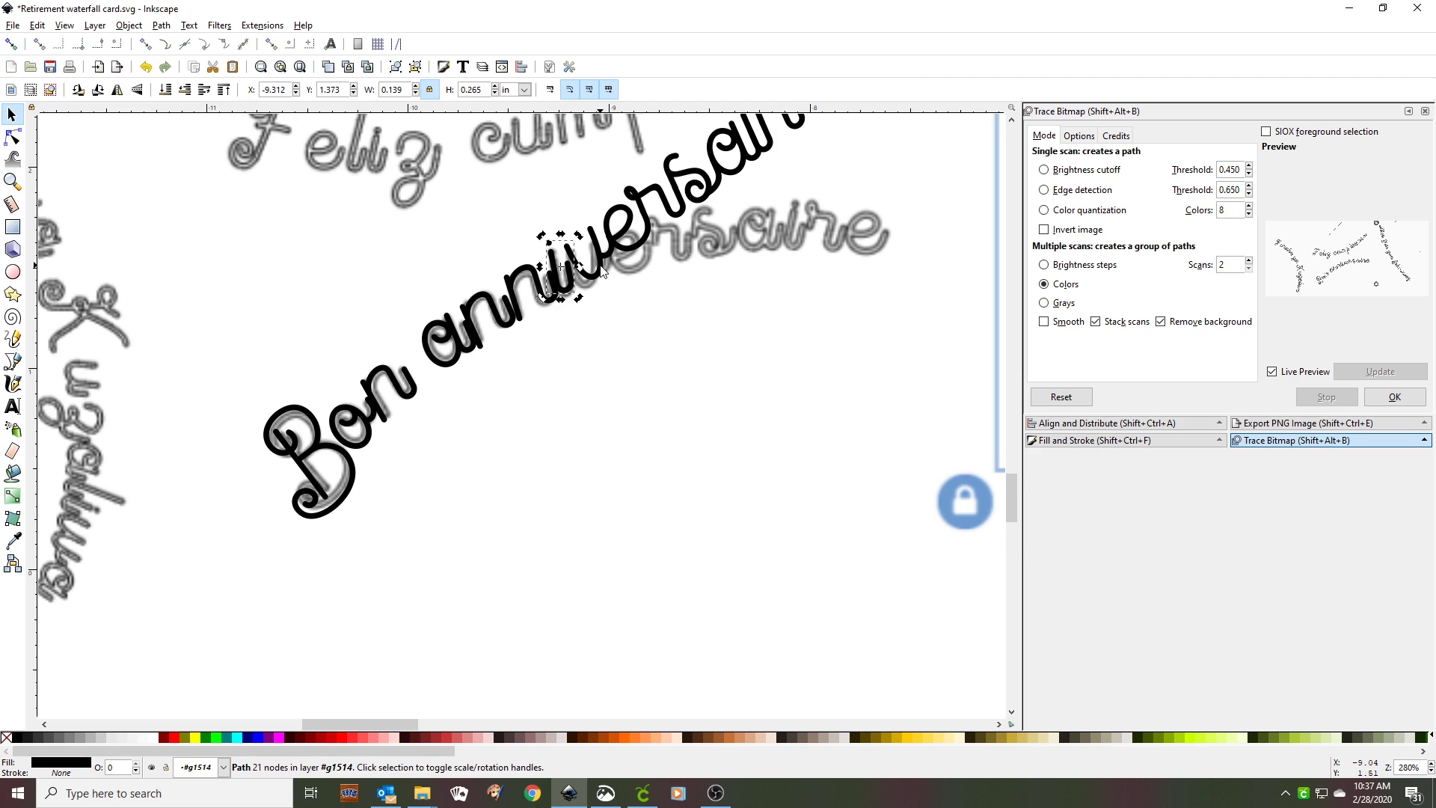
{"action": "left_click", "coordinate": [601, 269]}
{"action": "left_click", "coordinate": [589, 245]}
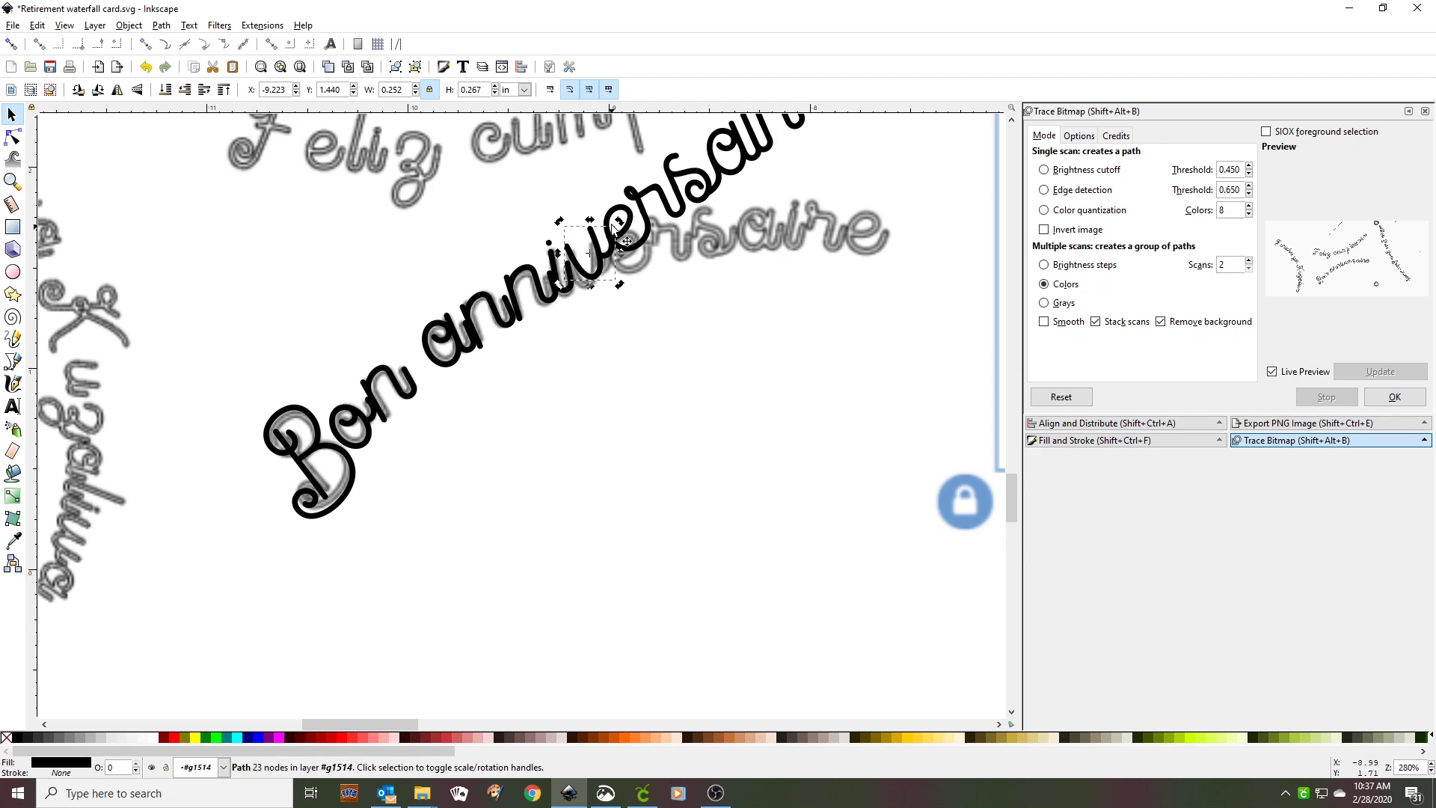
Step: Move the first "e" of "anniversaire" onto its reference letter and rotate it to follow the curve
{"action": "left_click_drag", "start_coordinate": [619, 222], "coordinate": [634, 250]}
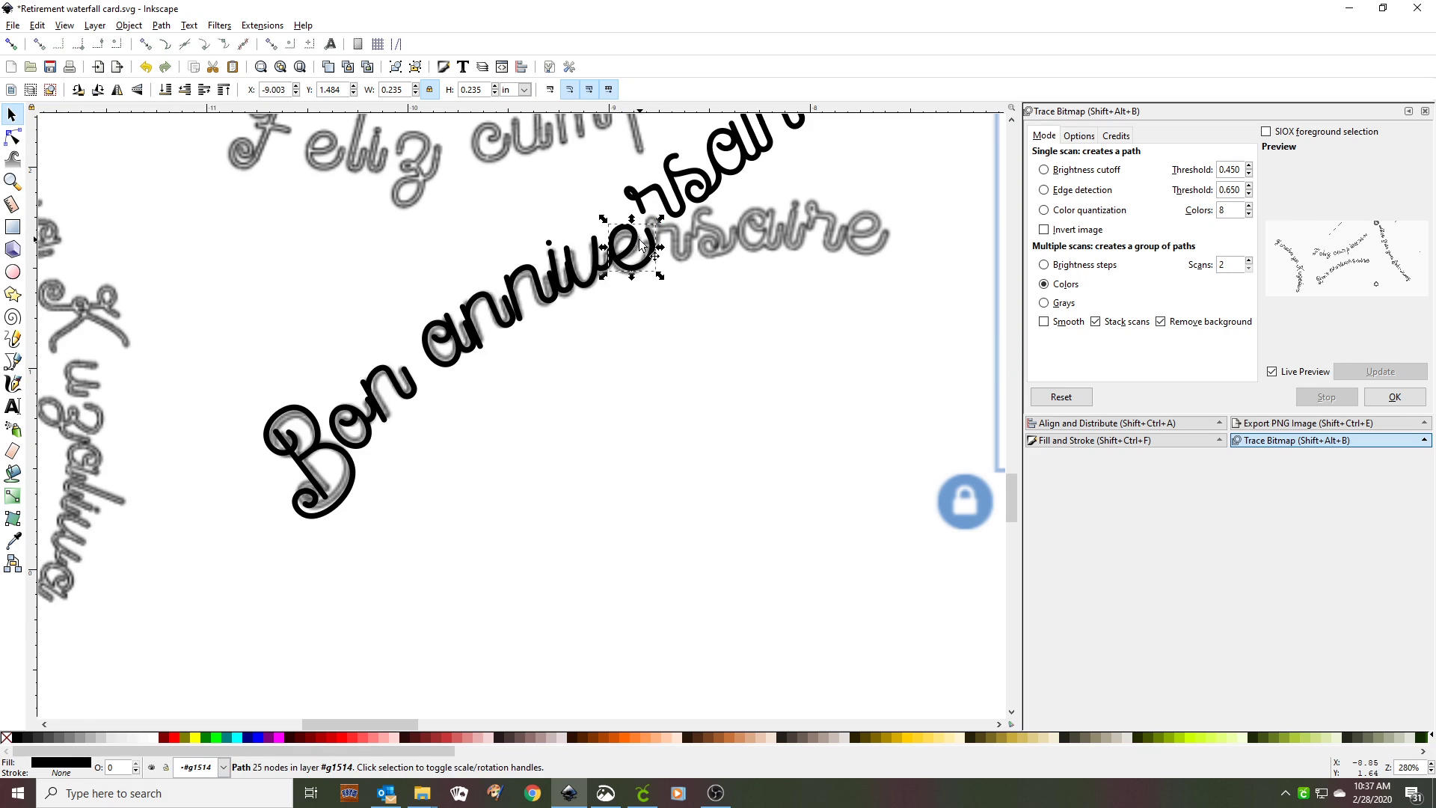
{"action": "left_click", "coordinate": [640, 243]}
{"action": "left_click_drag", "start_coordinate": [658, 218], "coordinate": [622, 253]}
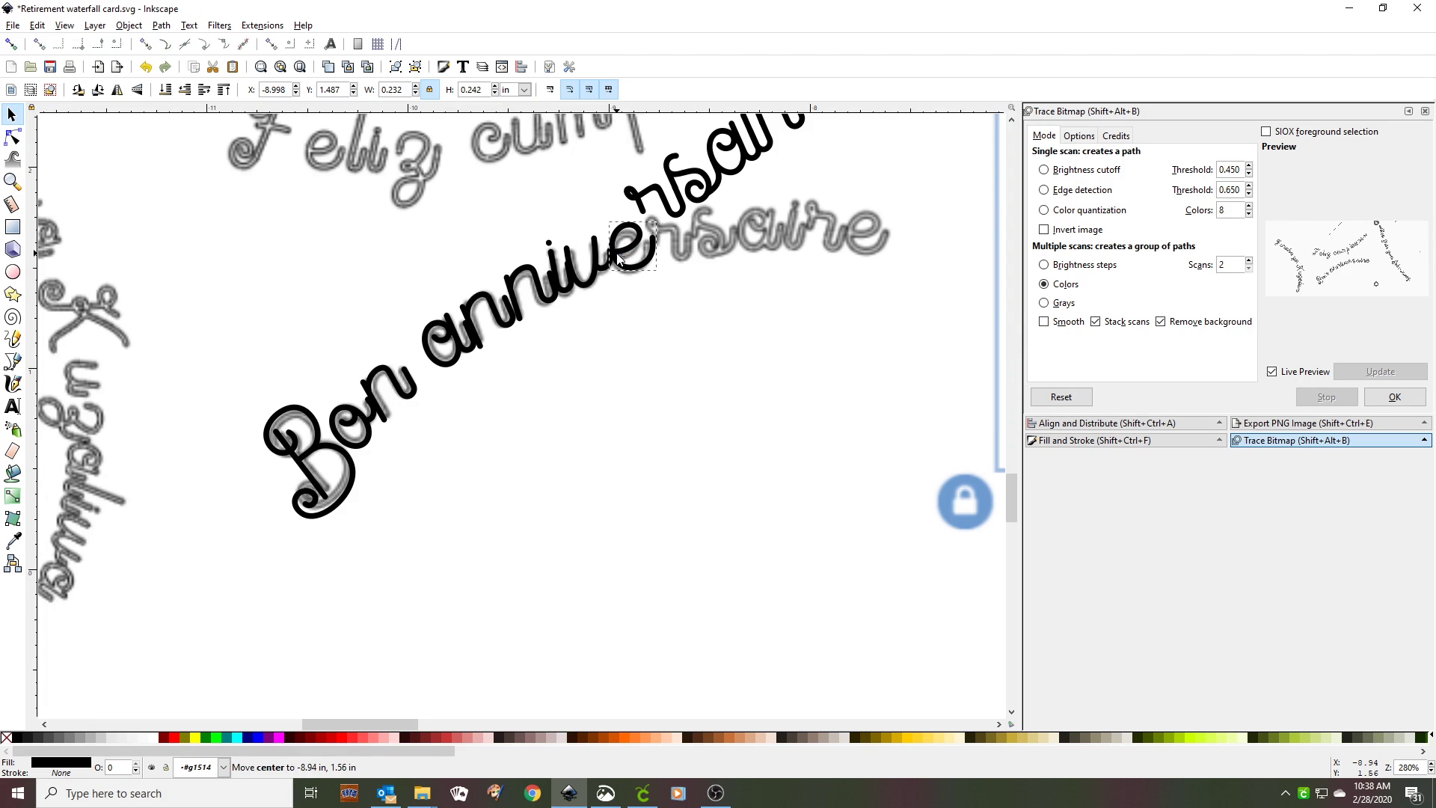
{"action": "left_click_drag", "start_coordinate": [621, 255], "coordinate": [621, 260]}
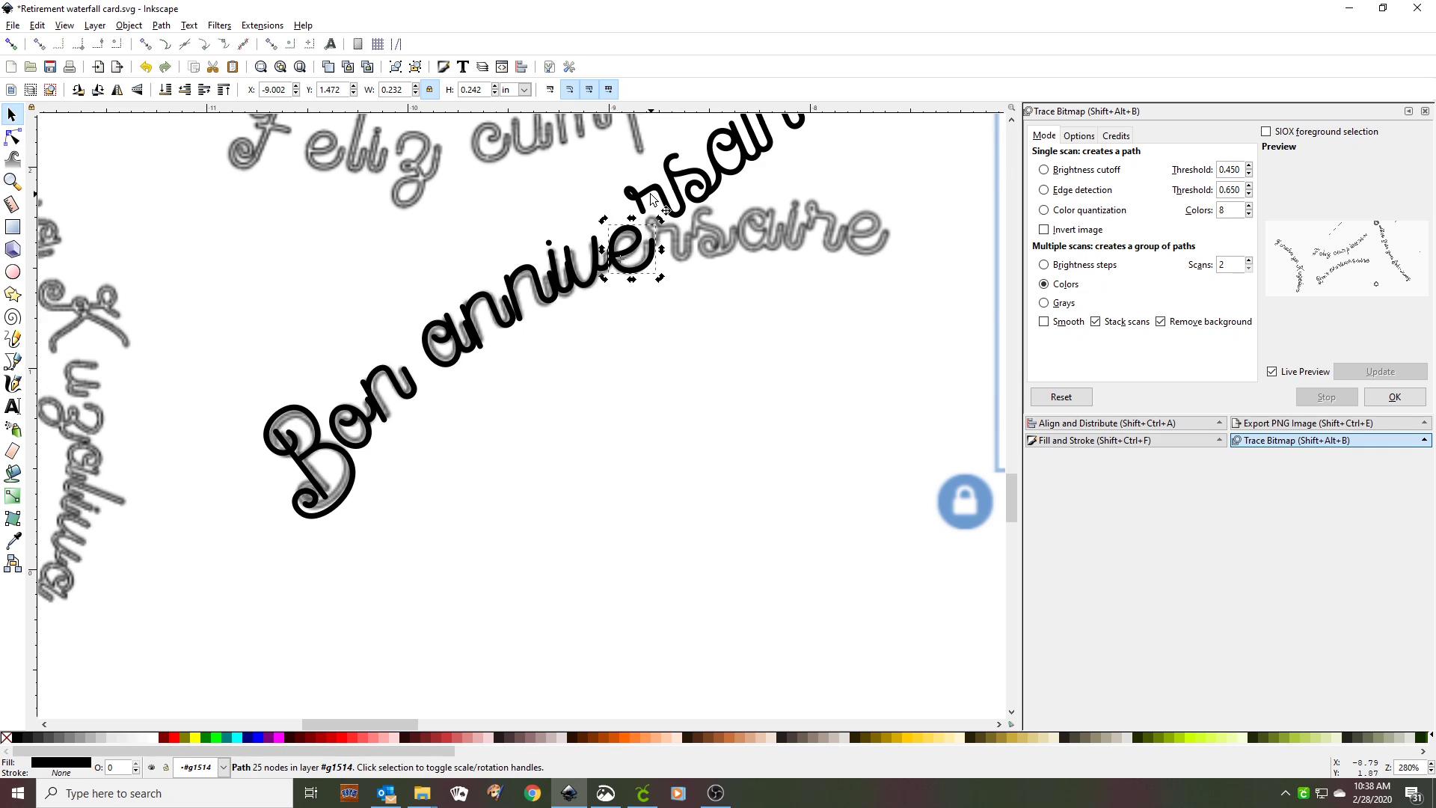
Step: Move the first "r" of "anniversaire" down onto its reference letter and rotate it clockwise to match
{"action": "left_click", "coordinate": [666, 198]}
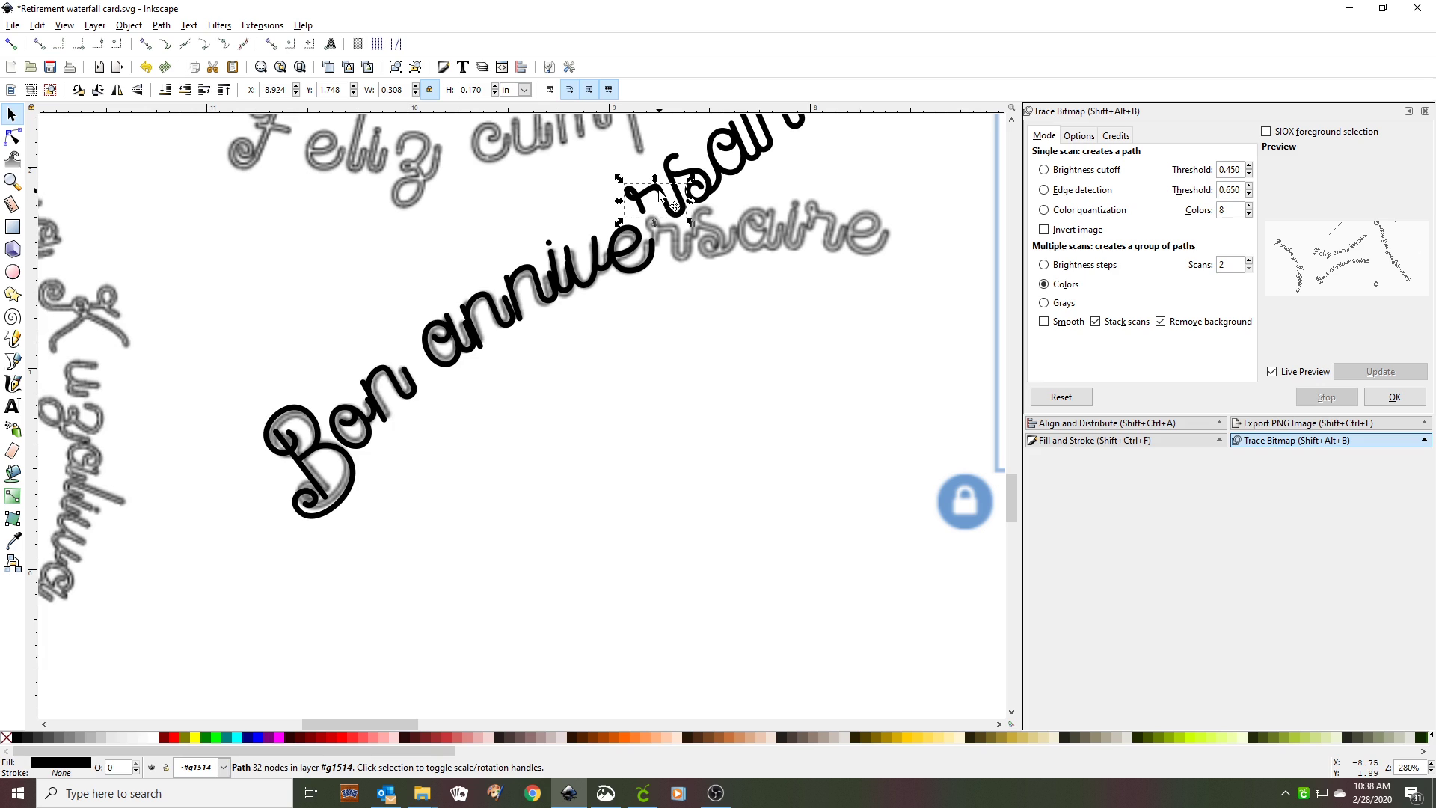
{"action": "left_click_drag", "start_coordinate": [659, 196], "coordinate": [681, 234]}
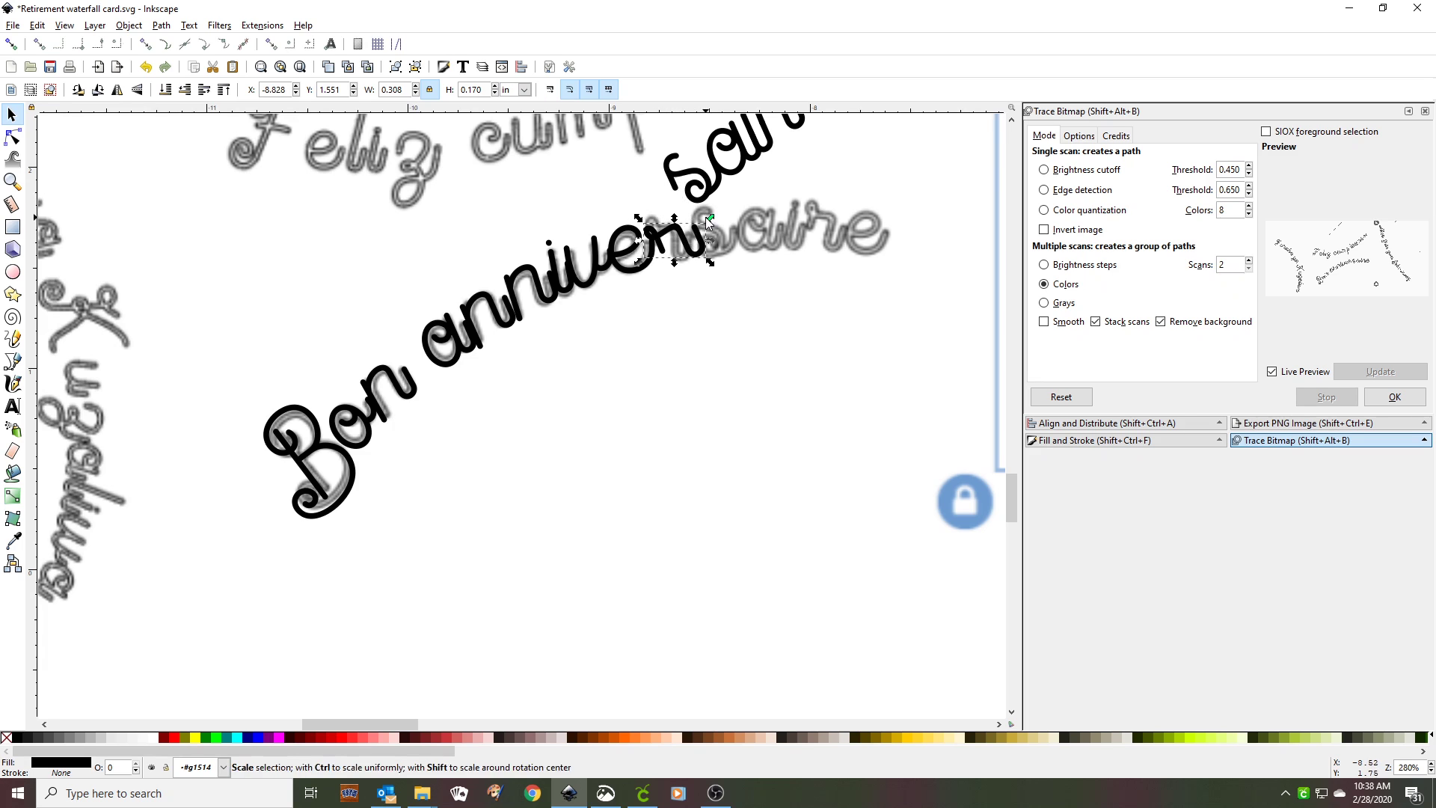
{"action": "left_click", "coordinate": [681, 233]}
{"action": "mouse_move", "coordinate": [708, 214]}
{"action": "left_mouse_down"}
{"action": "mouse_move", "coordinate": [712, 236]}
{"action": "mouse_move", "coordinate": [687, 231]}
{"action": "left_mouse_up"}
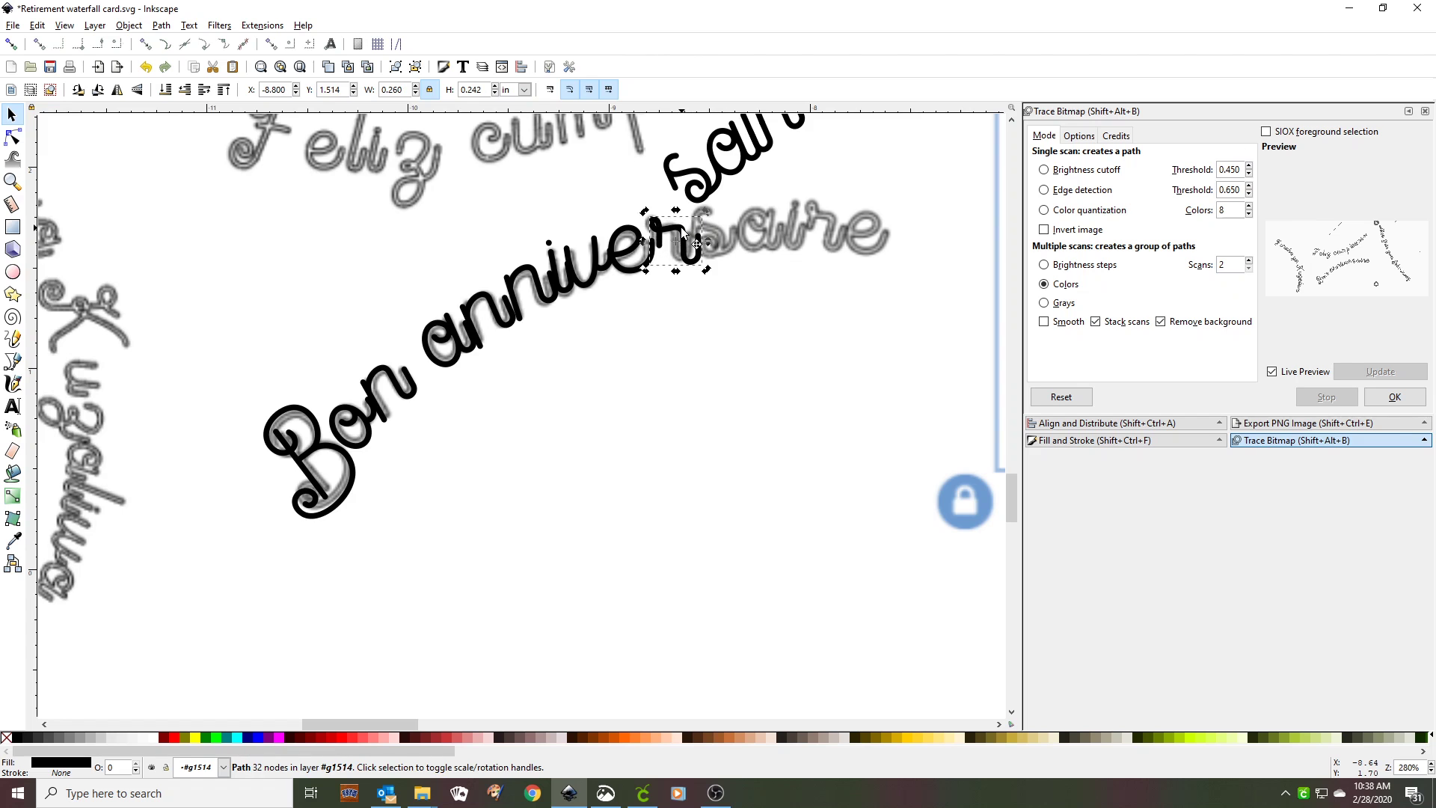
{"action": "left_click", "coordinate": [695, 244]}
Step: Move the "s" and second "a" of "anniversaire" onto their reference letters and rotate them clockwise to follow the curve
{"action": "left_click", "coordinate": [696, 201]}
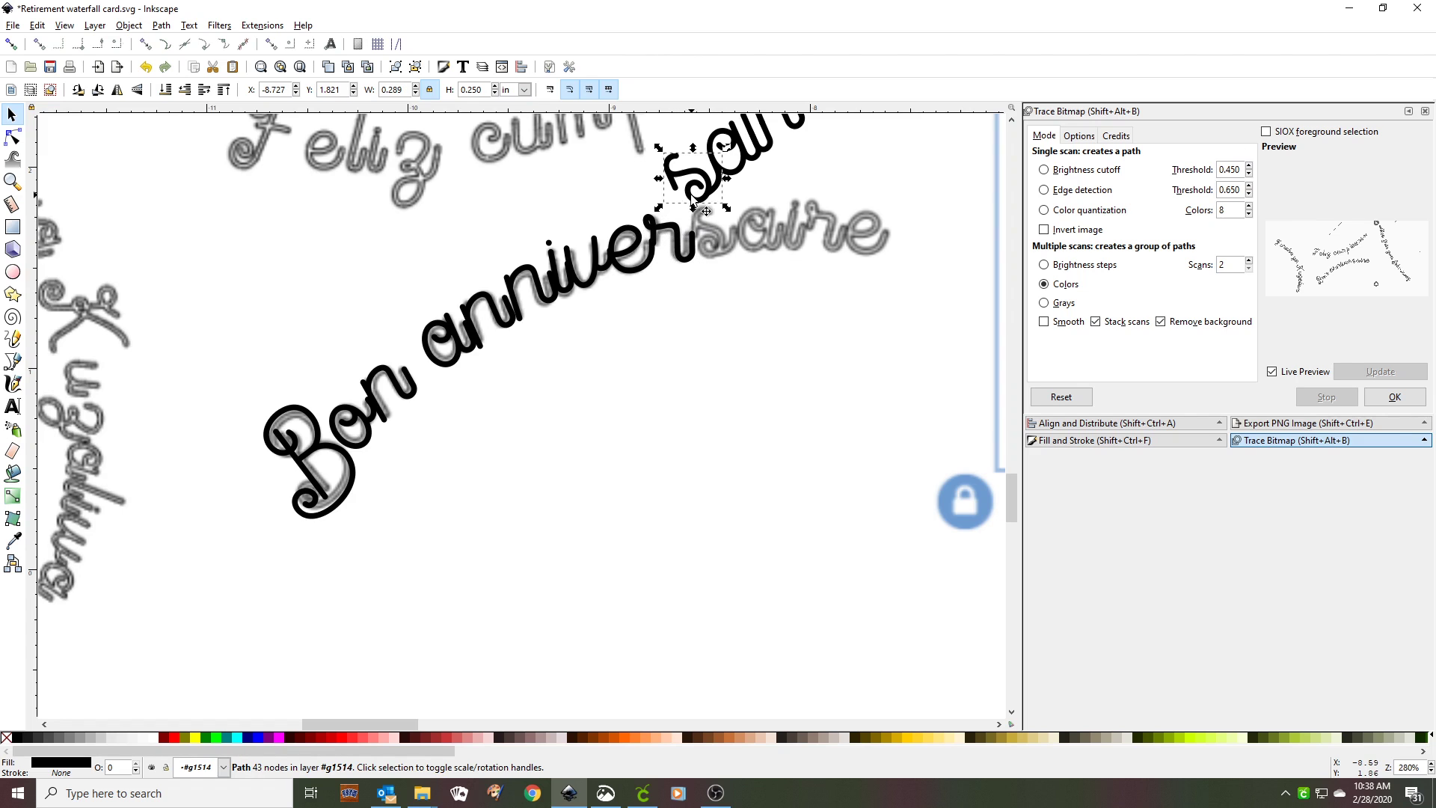
{"action": "left_click_drag", "start_coordinate": [692, 199], "coordinate": [734, 247]}
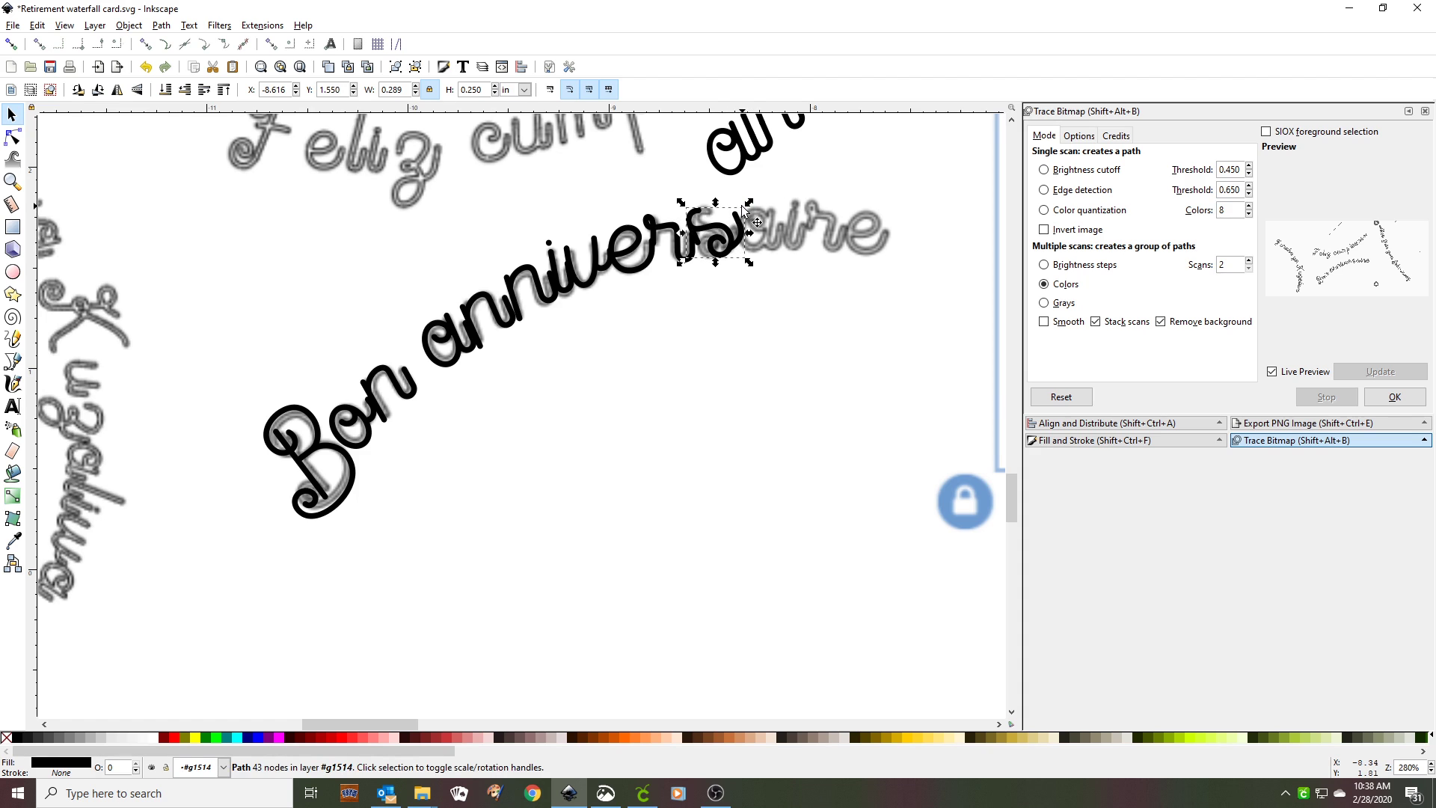
{"action": "left_click", "coordinate": [724, 217]}
{"action": "left_click_drag", "start_coordinate": [747, 200], "coordinate": [722, 239]}
{"action": "left_click", "coordinate": [727, 174]}
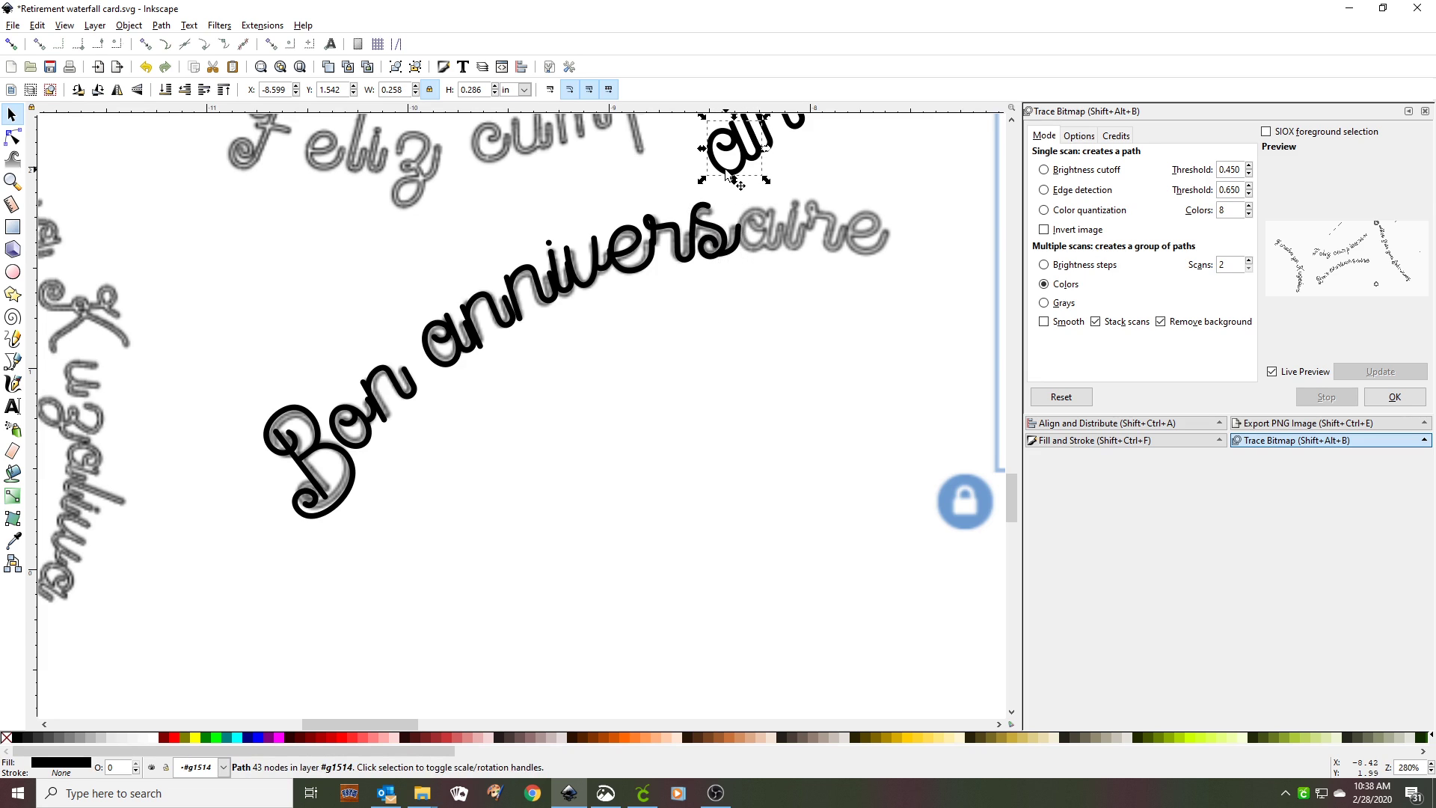
{"action": "left_click_drag", "start_coordinate": [726, 174], "coordinate": [755, 248]}
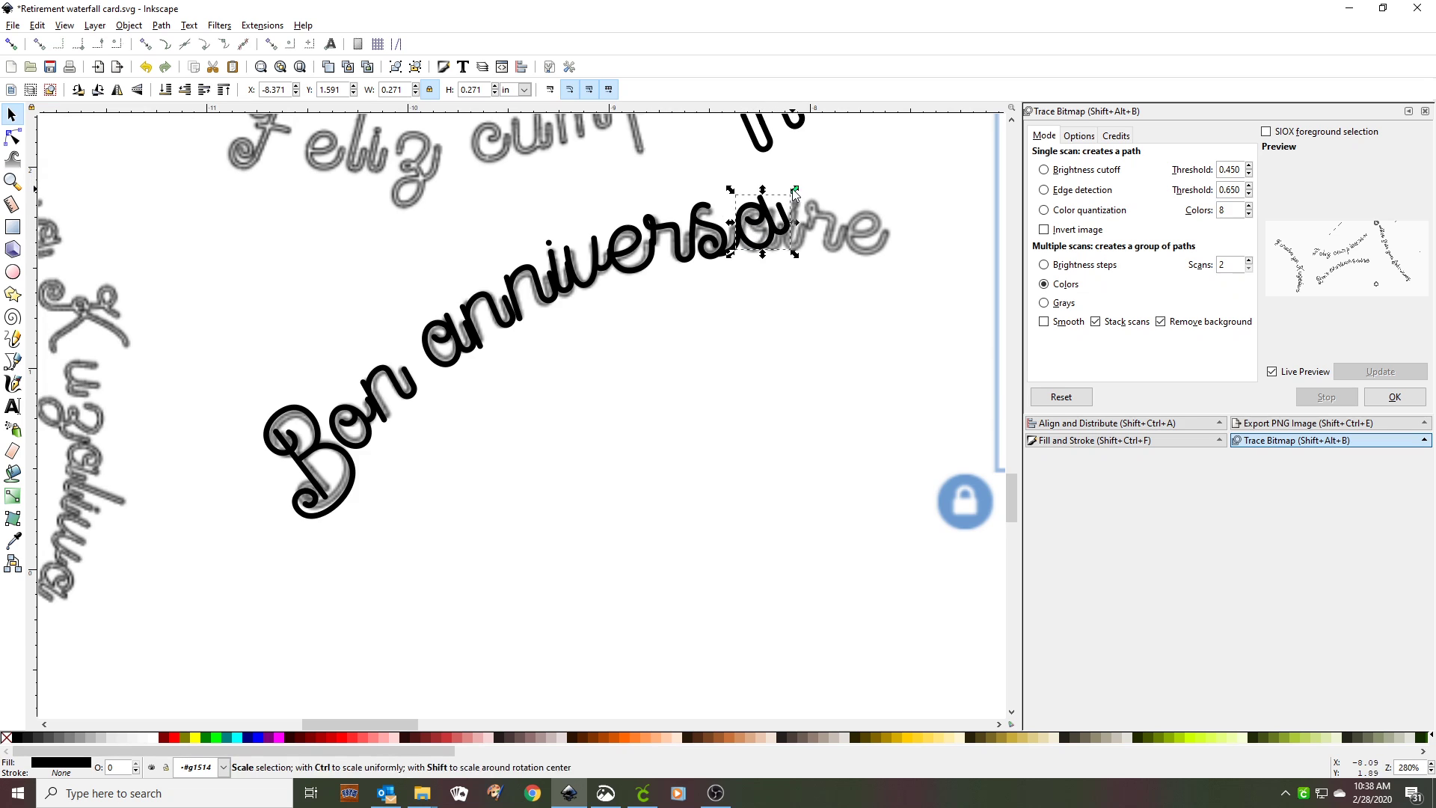
{"action": "left_click_drag", "start_coordinate": [793, 188], "coordinate": [771, 228]}
{"action": "left_click", "coordinate": [774, 217]}
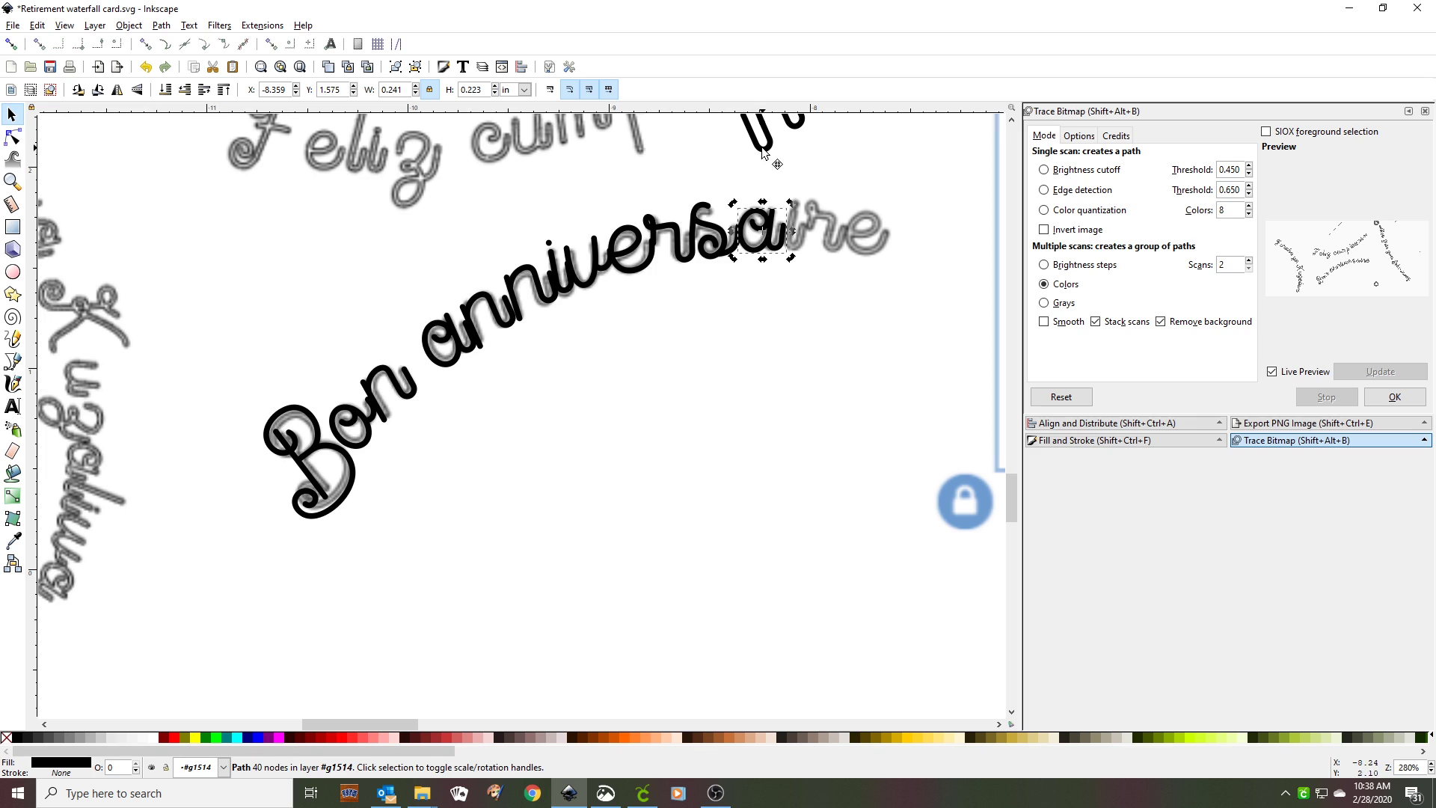
Step: Fit the second "i" and second "r" of "anniversaire" onto their reference letters, rotating the "r" clockwise to match the curve
{"action": "left_click", "coordinate": [762, 153]}
{"action": "left_click_drag", "start_coordinate": [763, 153], "coordinate": [816, 205]}
{"action": "left_click", "coordinate": [795, 223]}
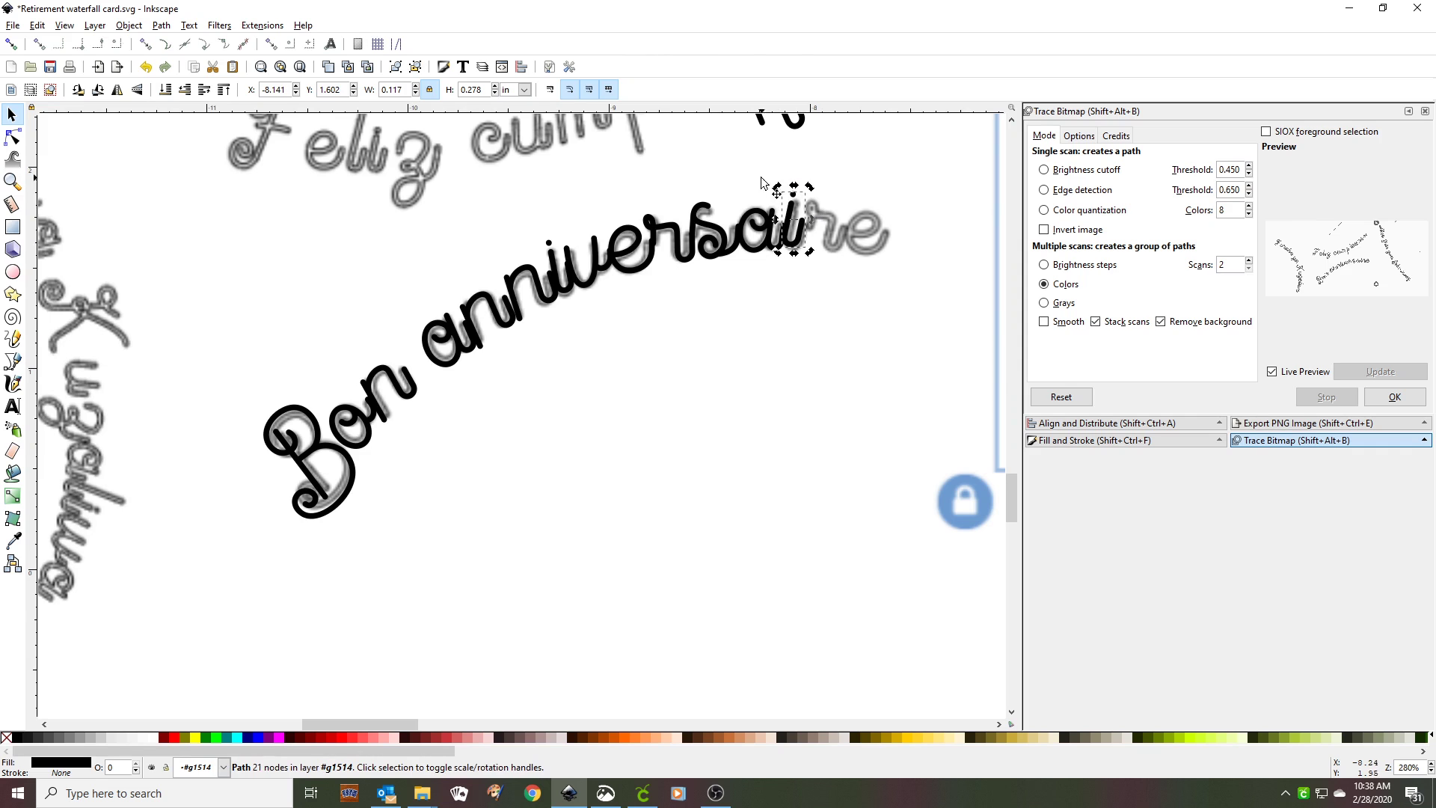
{"action": "scroll", "coordinate": [737, 173], "scroll_direction": "up", "scroll_amount": 2}
{"action": "left_click", "coordinate": [755, 178]}
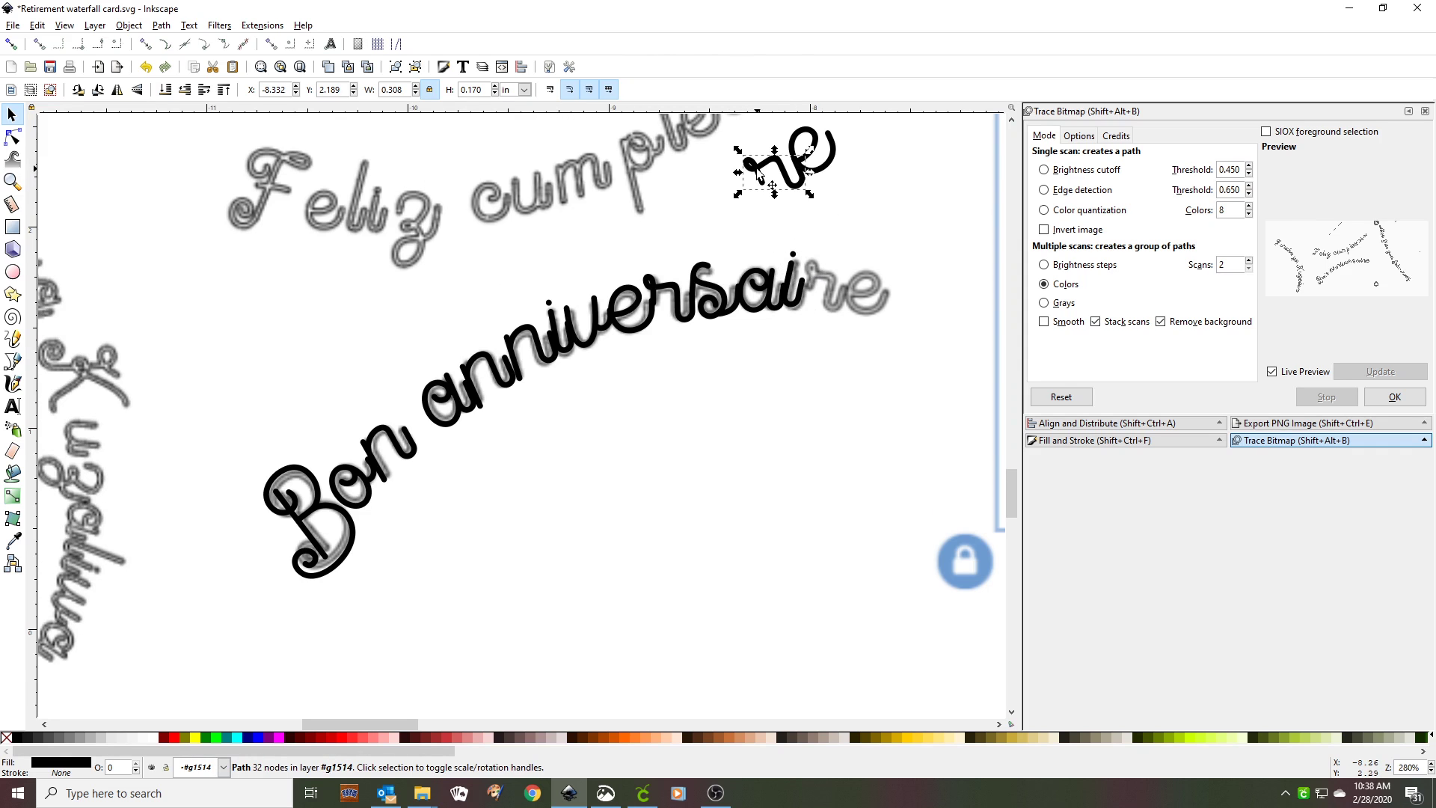
{"action": "left_click_drag", "start_coordinate": [756, 178], "coordinate": [827, 269]}
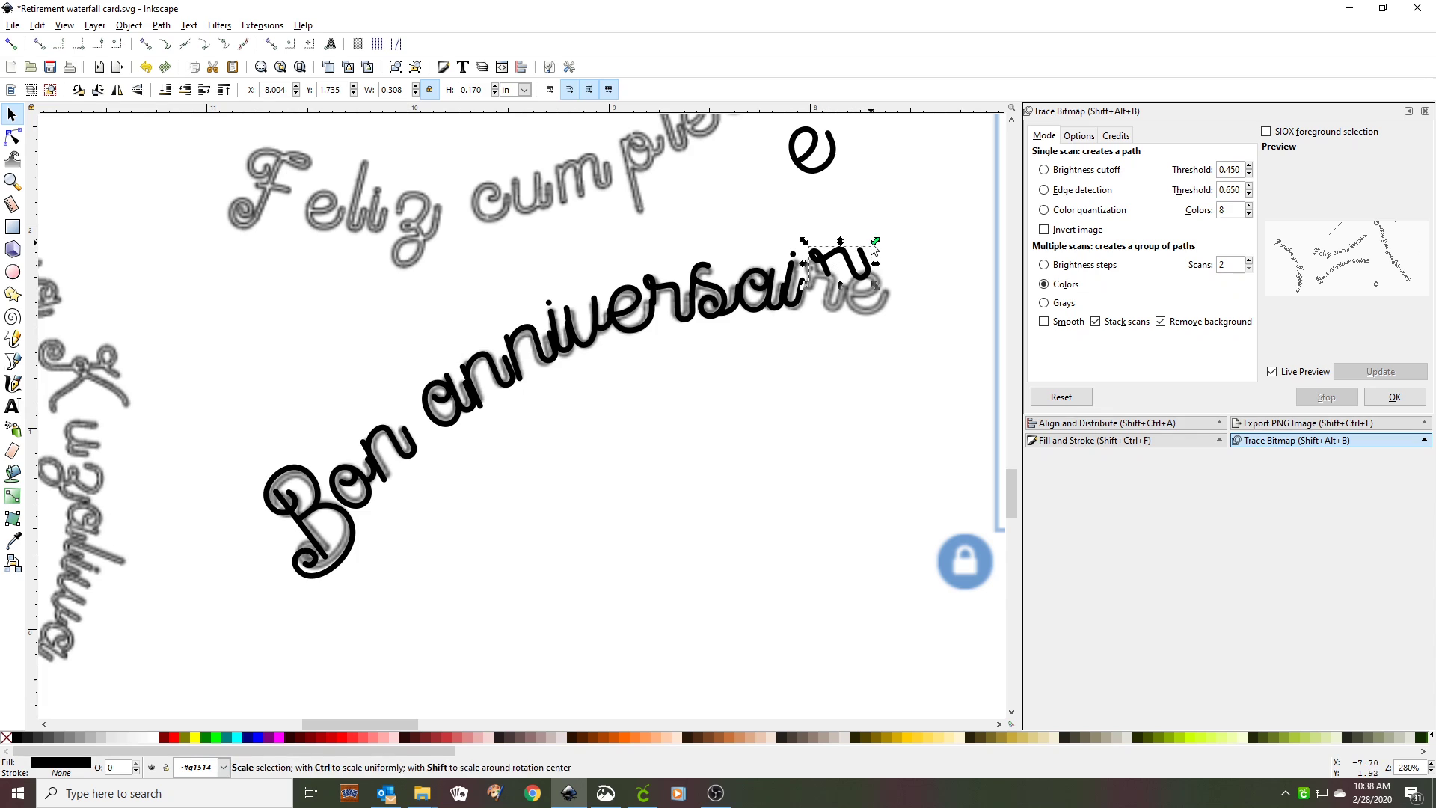
{"action": "left_click_drag", "start_coordinate": [875, 242], "coordinate": [827, 283]}
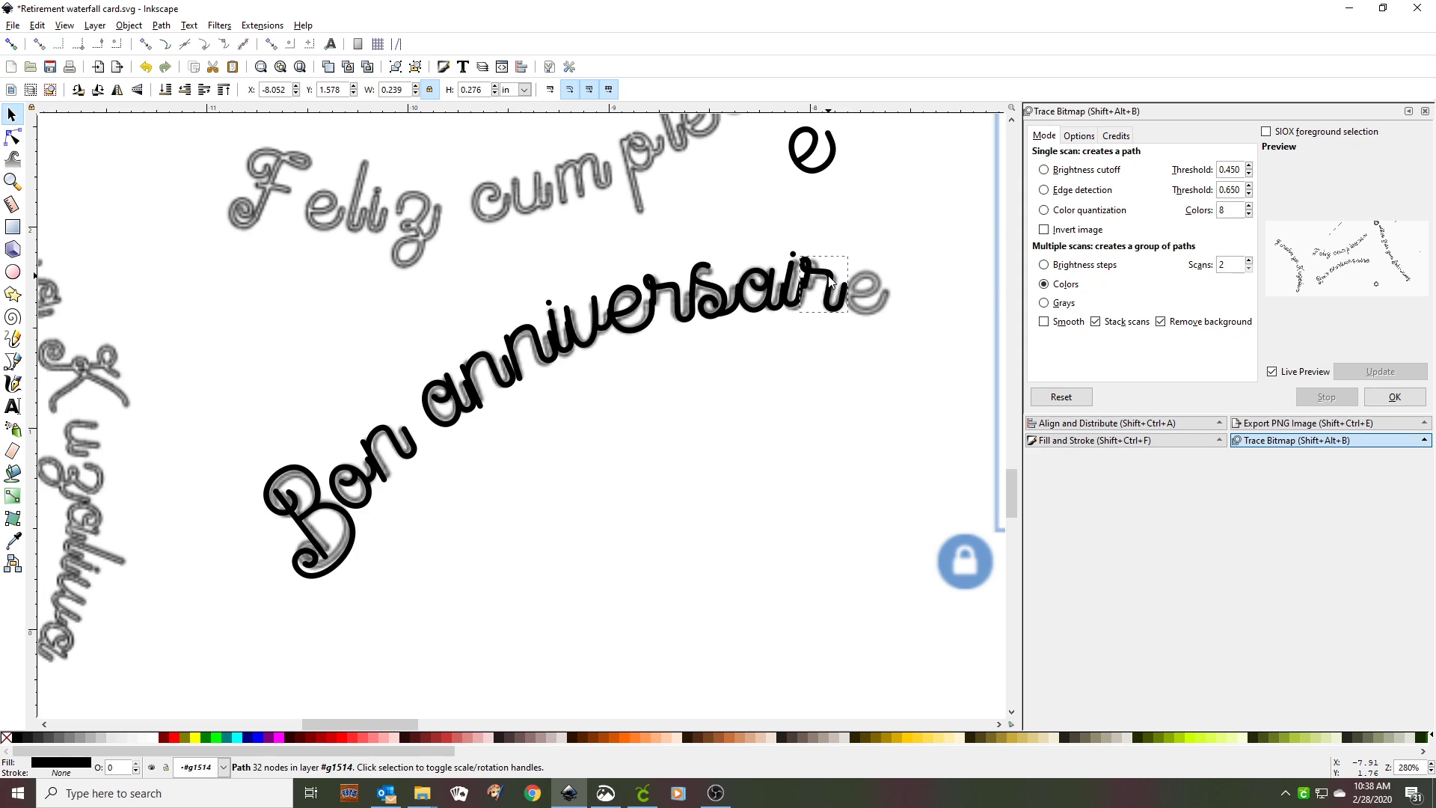
Step: Move the final "e" of "anniversaire" down onto its reference letter at the end of the curve
{"action": "left_click", "coordinate": [801, 159]}
{"action": "left_click_drag", "start_coordinate": [803, 159], "coordinate": [856, 296]}
{"action": "left_click", "coordinate": [881, 281]}
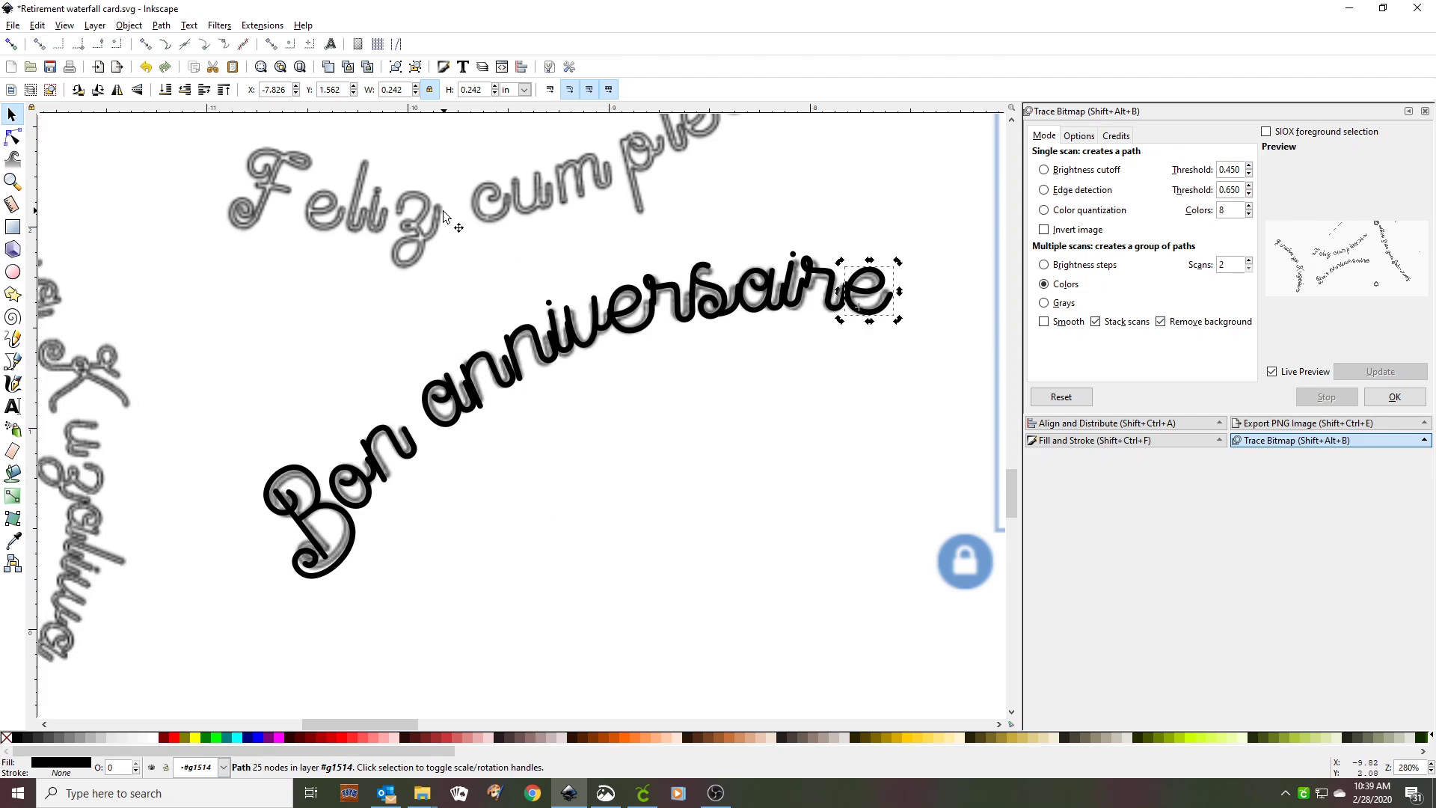
Step: Move the reference image away to the left so the black "Bon anniversaire" letters stand clear of it
{"action": "mouse_move", "coordinate": [449, 220]}
{"action": "left_mouse_down"}
{"action": "mouse_move", "coordinate": [5, 202]}
{"action": "mouse_move", "coordinate": [15, 322]}
{"action": "mouse_move", "coordinate": [56, 374]}
{"action": "left_mouse_up"}
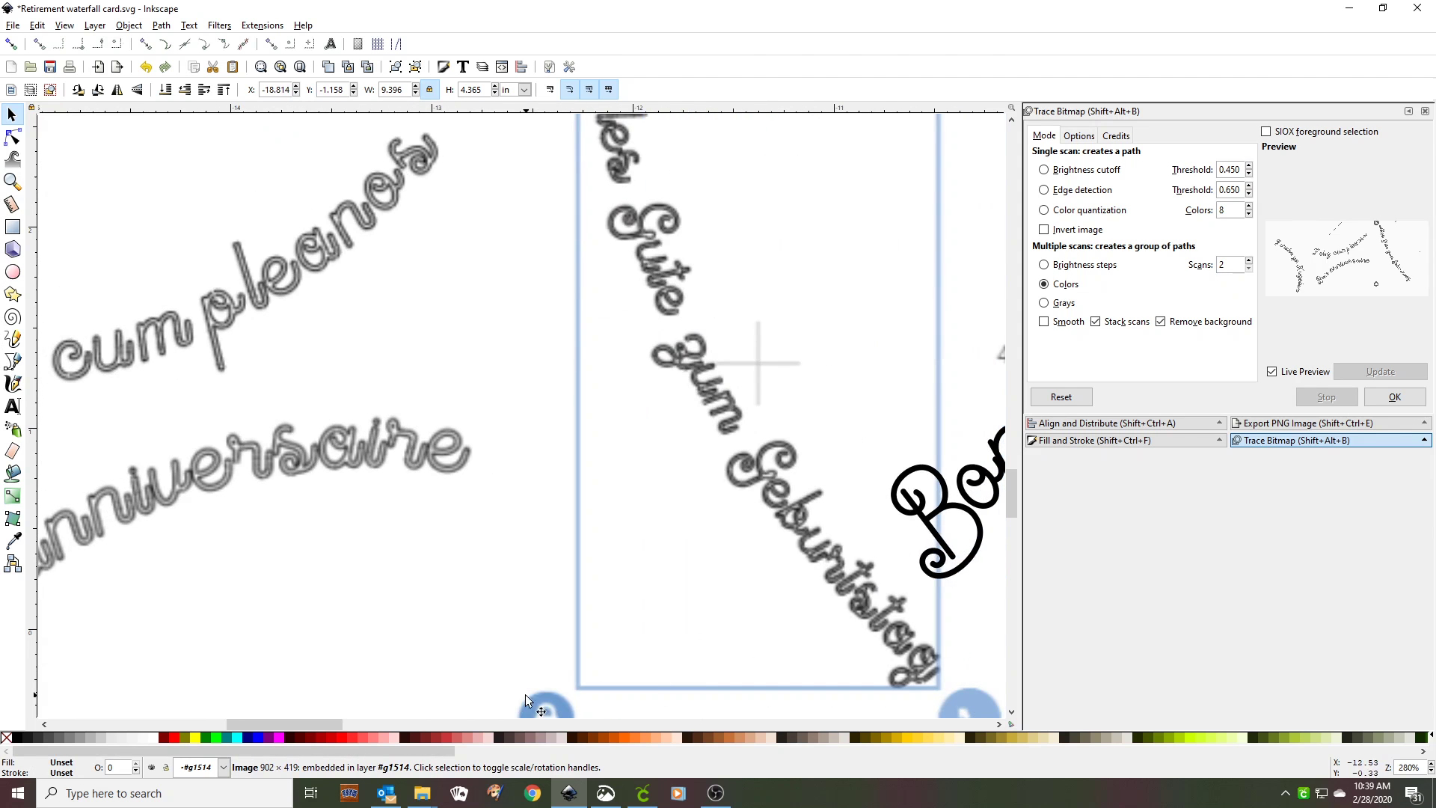
{"action": "left_click_drag", "start_coordinate": [334, 724], "coordinate": [371, 725]}
{"action": "left_click", "coordinate": [371, 725]}
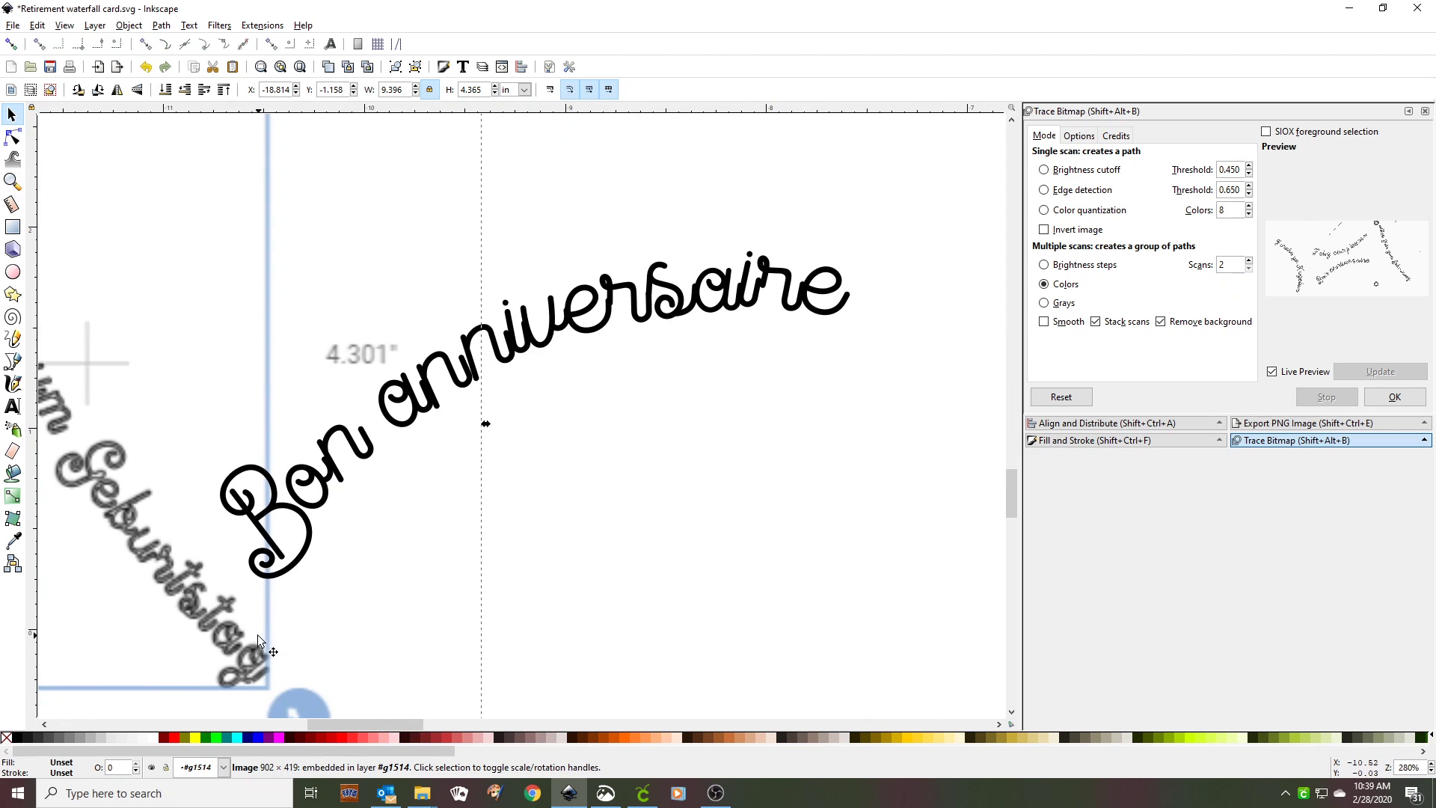
{"action": "mouse_move", "coordinate": [245, 650]}
{"action": "left_mouse_down"}
{"action": "mouse_move", "coordinate": [153, 650]}
{"action": "mouse_move", "coordinate": [6, 609]}
{"action": "left_mouse_up"}
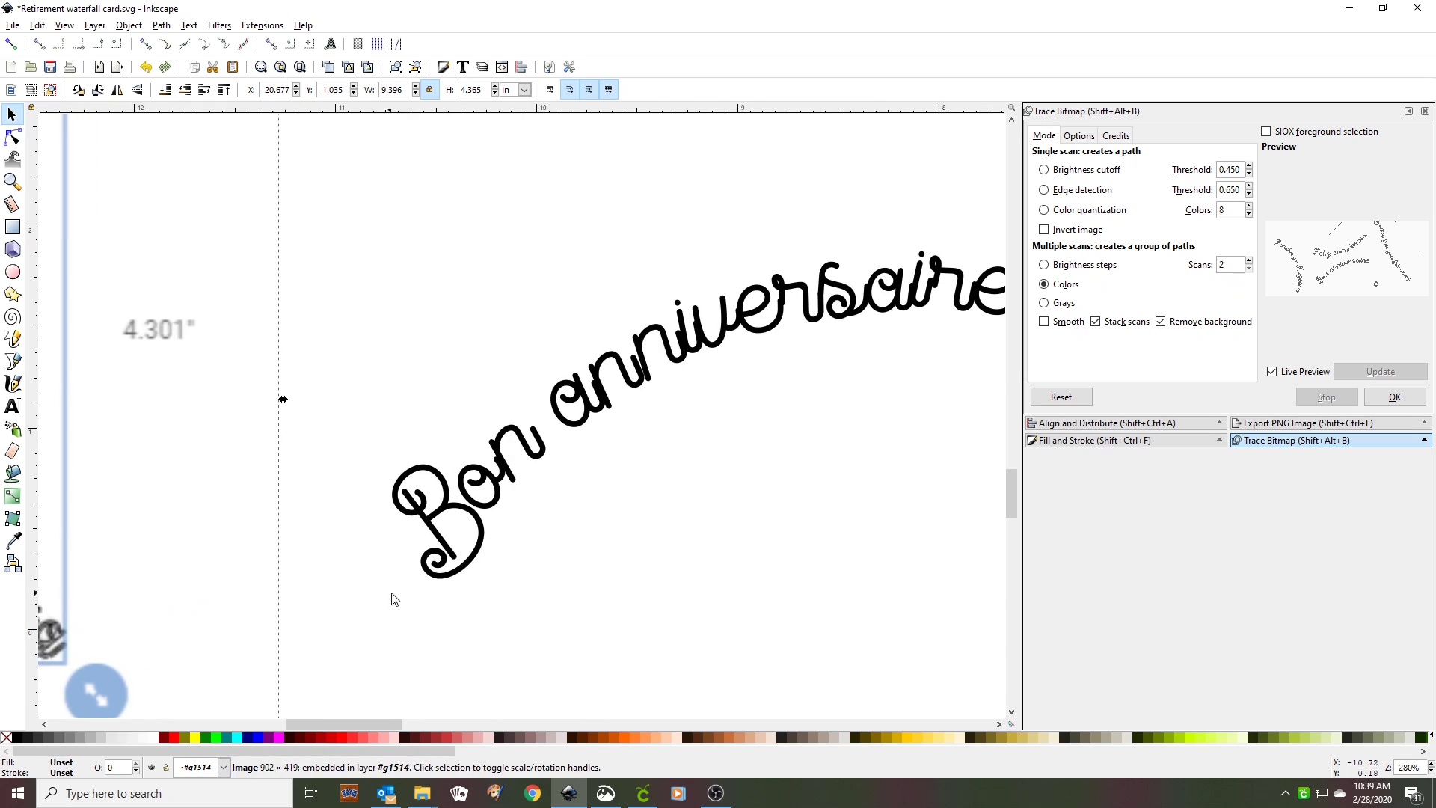
Step: Select all the letters of "Bon anniversaire" and combine them into a single path
{"action": "left_click_drag", "start_coordinate": [337, 462], "coordinate": [704, 531]}
{"action": "left_click", "coordinate": [337, 594]}
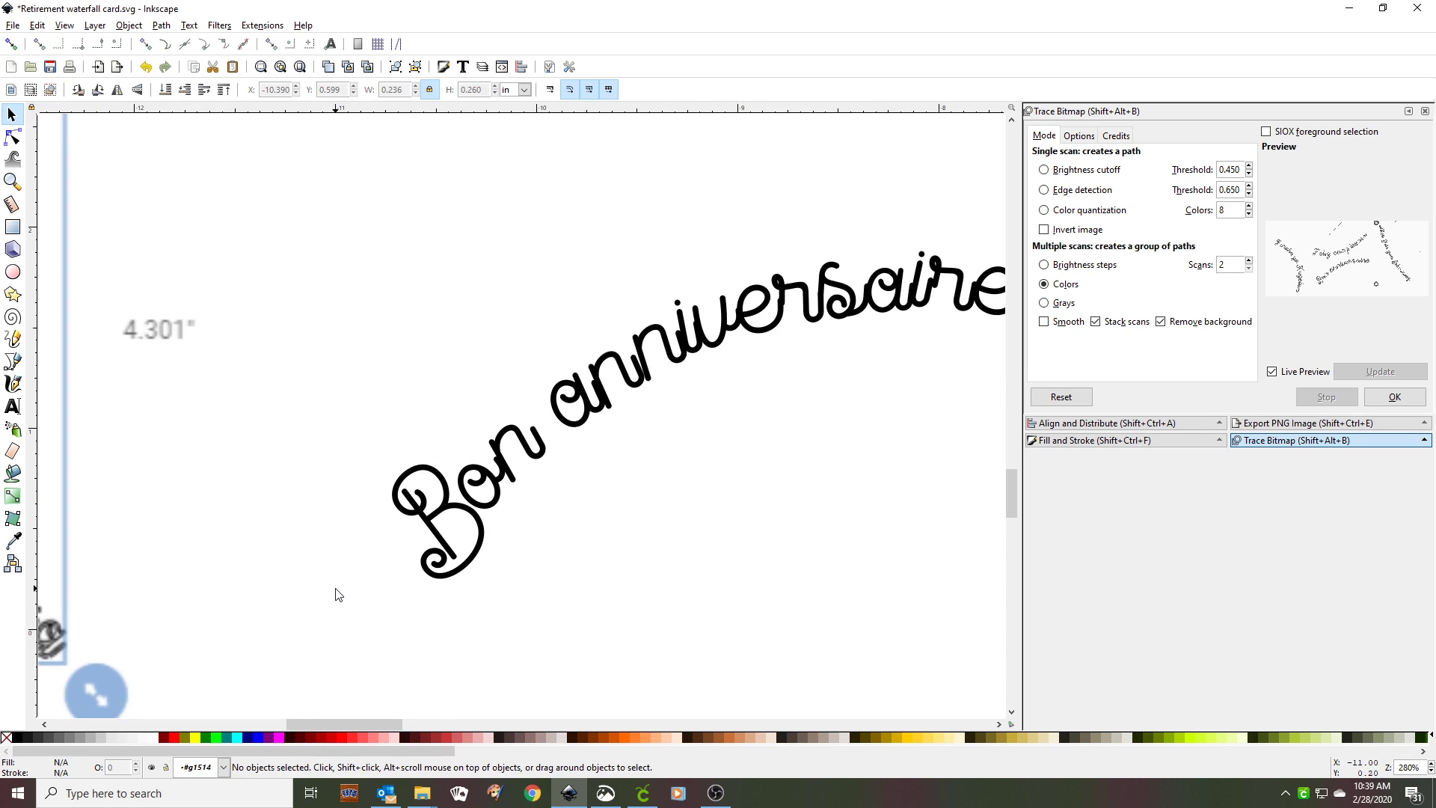
{"action": "left_click_drag", "start_coordinate": [353, 606], "coordinate": [884, 239]}
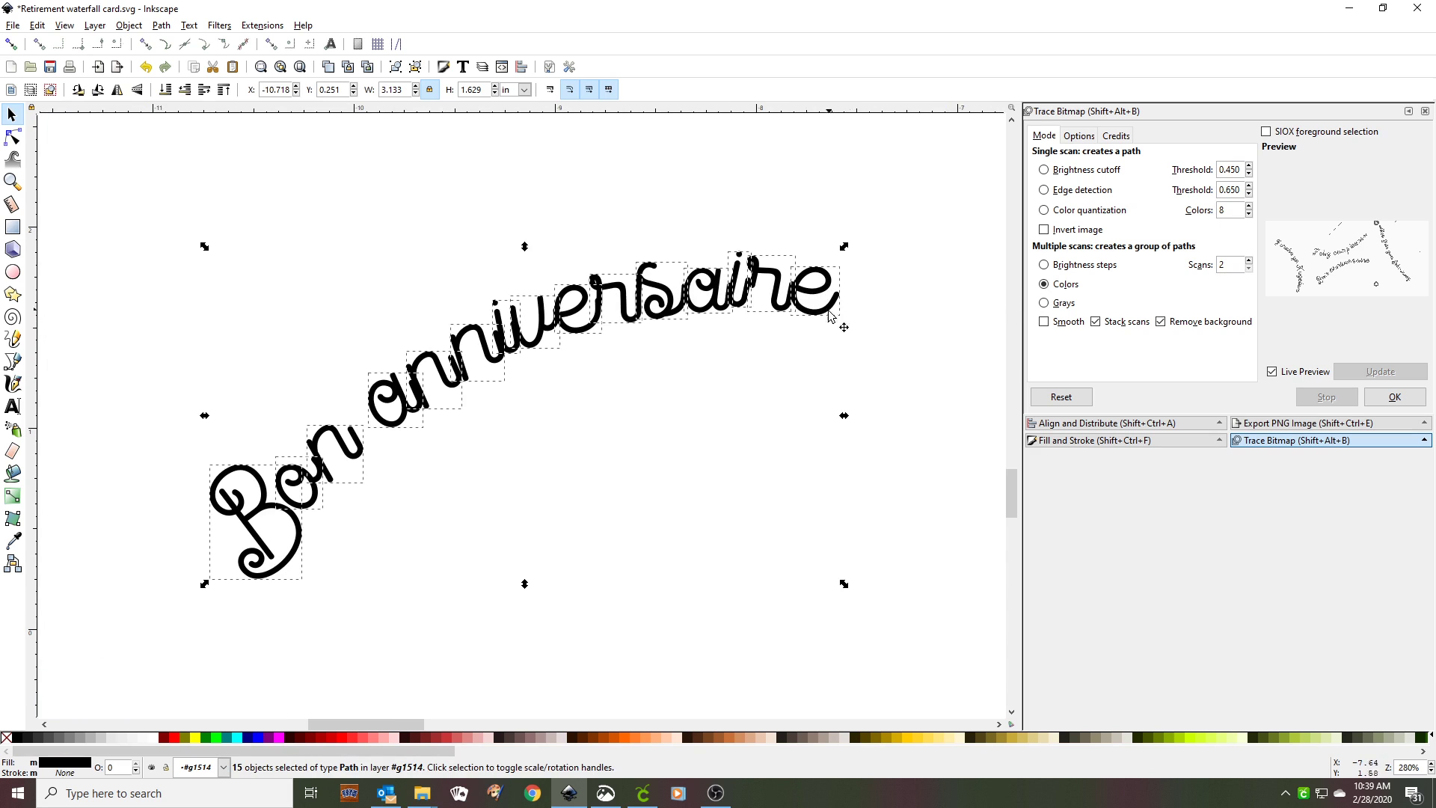
{"action": "left_click", "coordinate": [163, 25]}
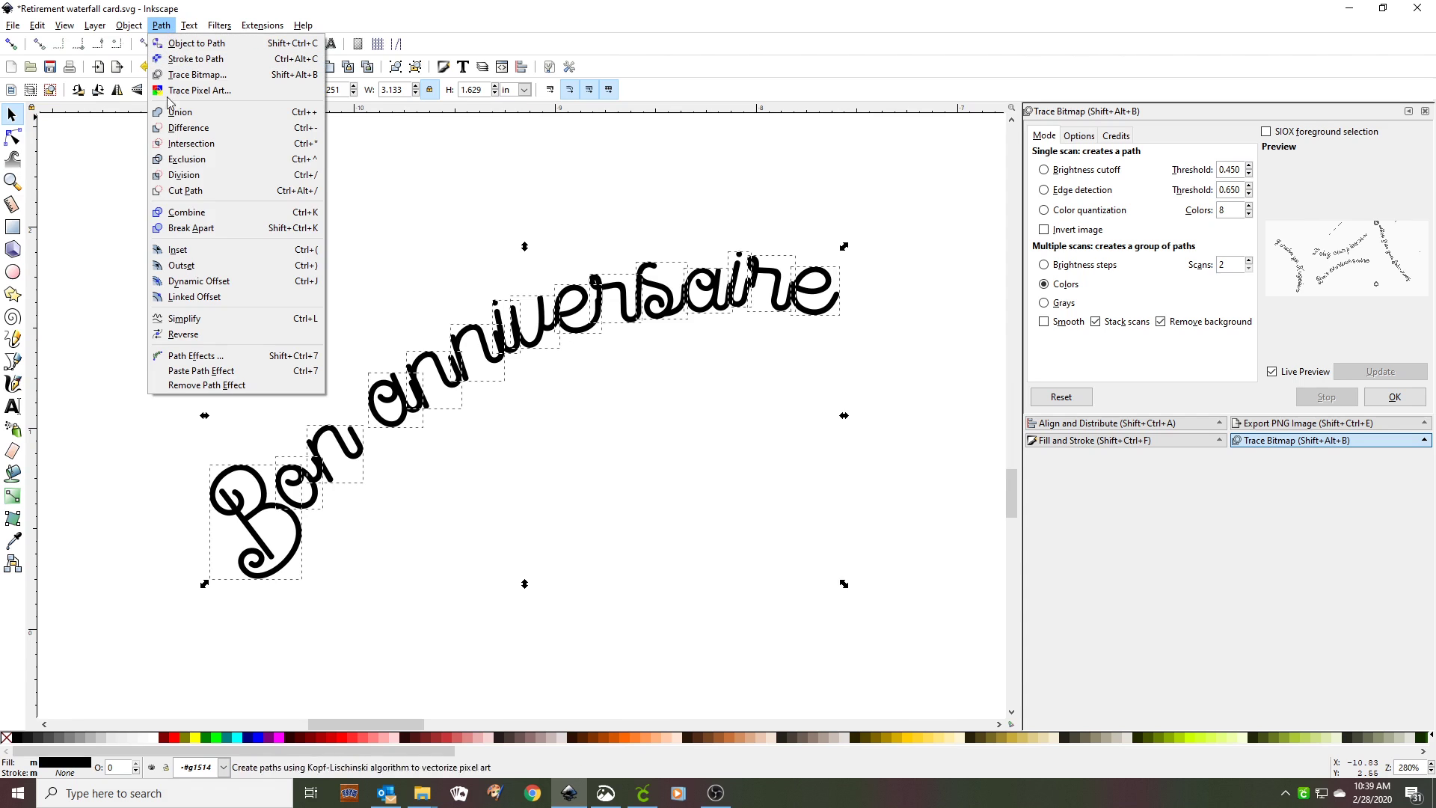
{"action": "left_click", "coordinate": [183, 213]}
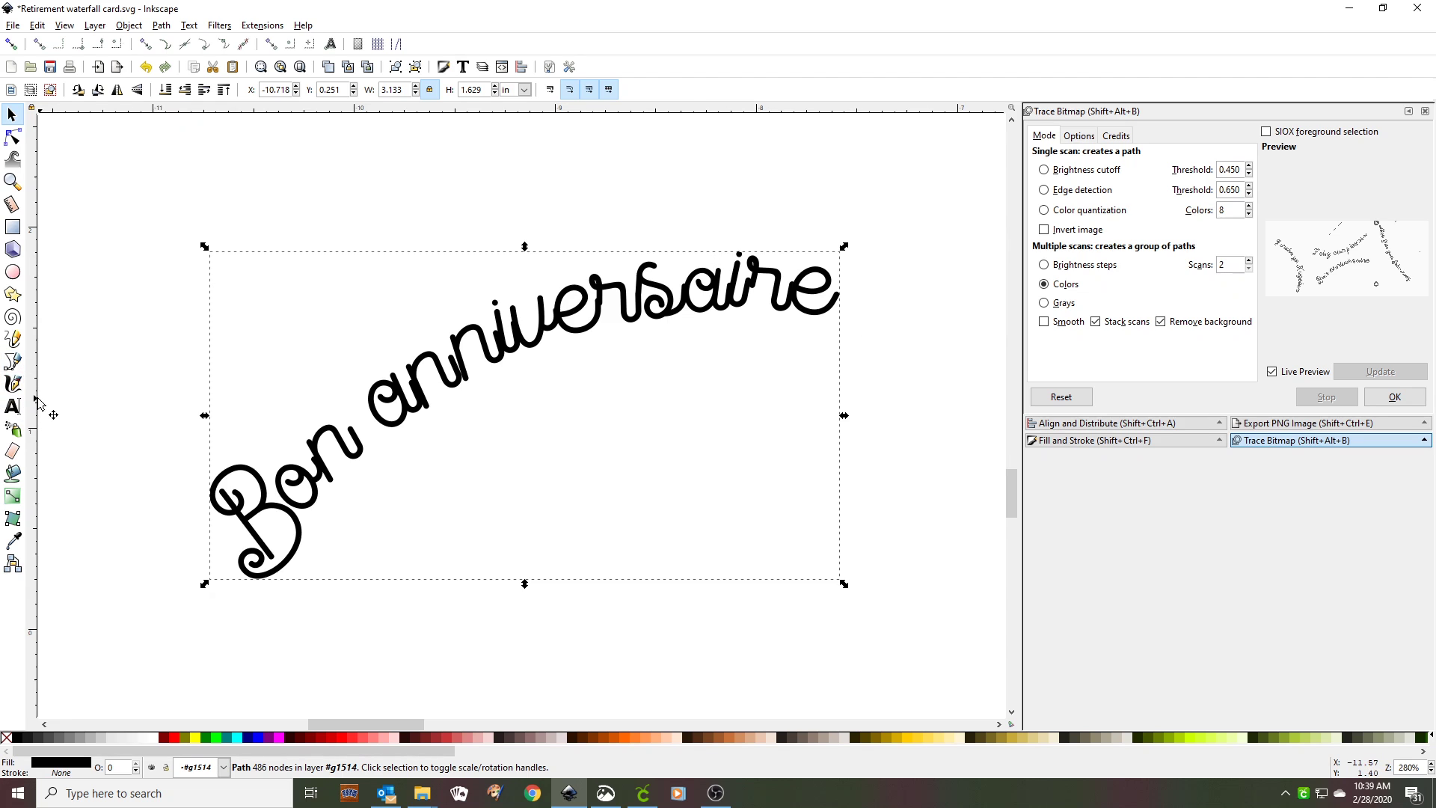
Step: Place the combined "Bon anniversaire" greeting on the square birthday card's upper-left panel, beside the central verse, and deselect it
{"action": "key", "text": "minus"}
{"action": "key", "text": "minus"}
{"action": "key", "text": "minus"}
{"action": "key", "text": "minus"}
{"action": "key", "text": "minus"}
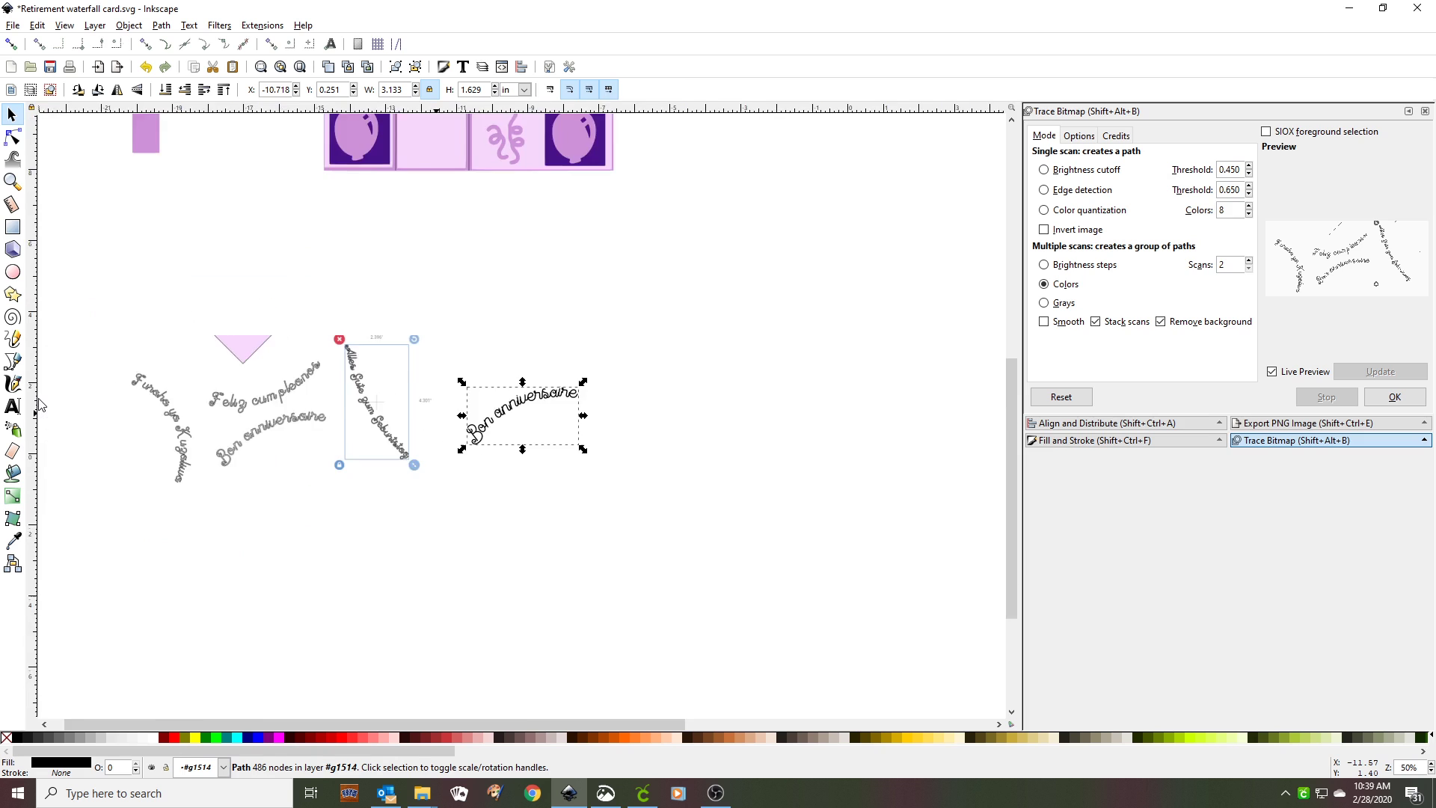
{"action": "key", "text": "minus"}
{"action": "key", "text": "minus"}
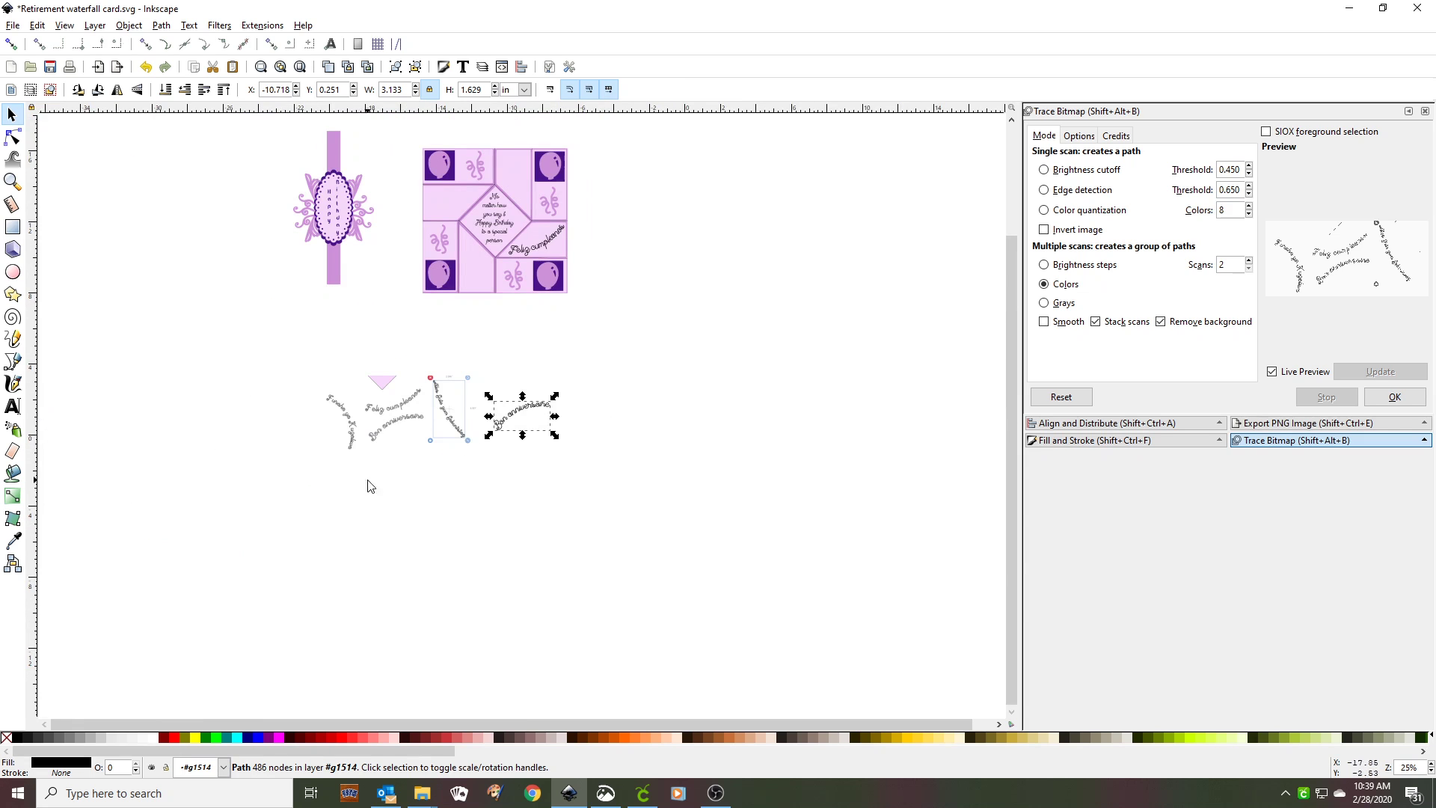
{"action": "left_click_drag", "start_coordinate": [525, 415], "coordinate": [457, 199]}
{"action": "left_click", "coordinate": [712, 520]}
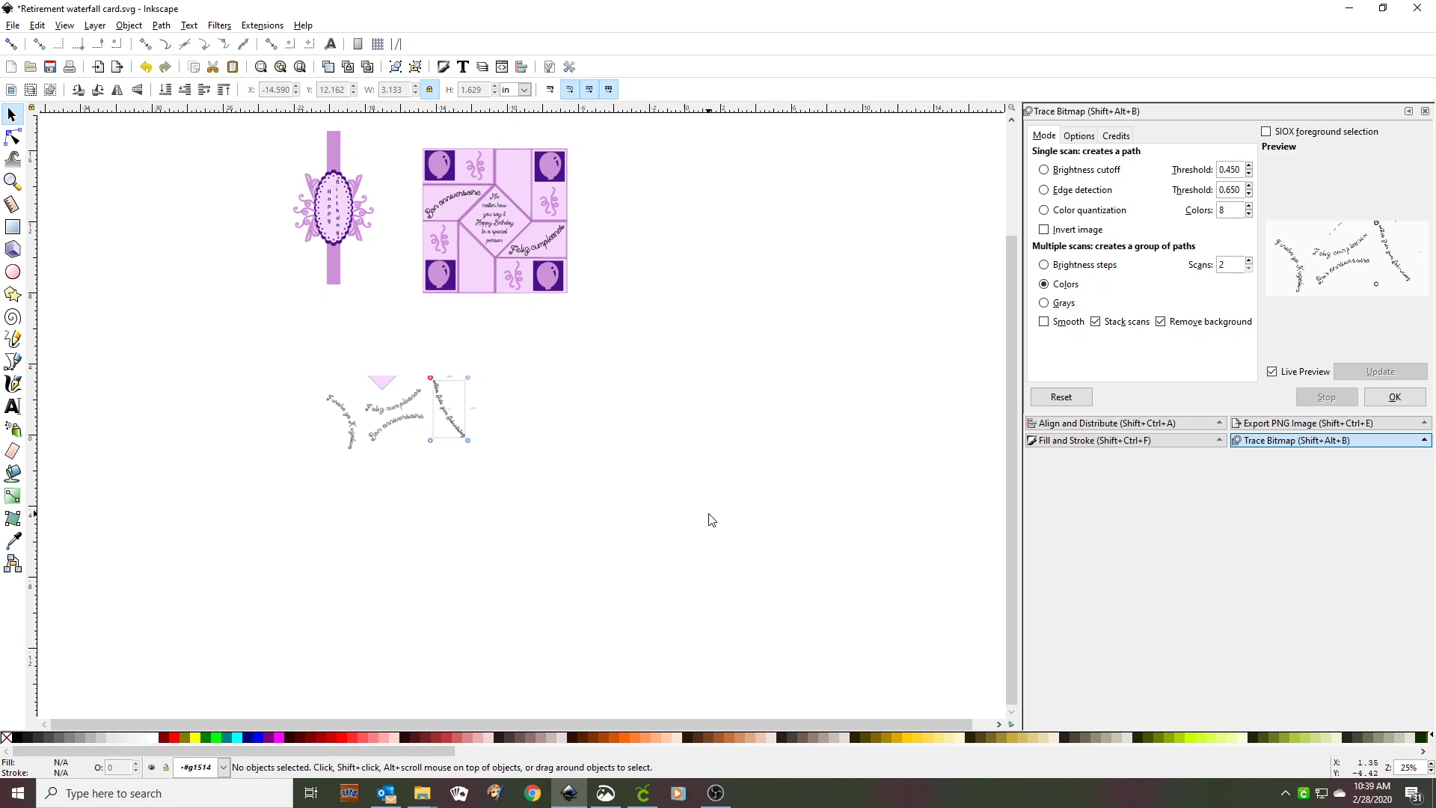